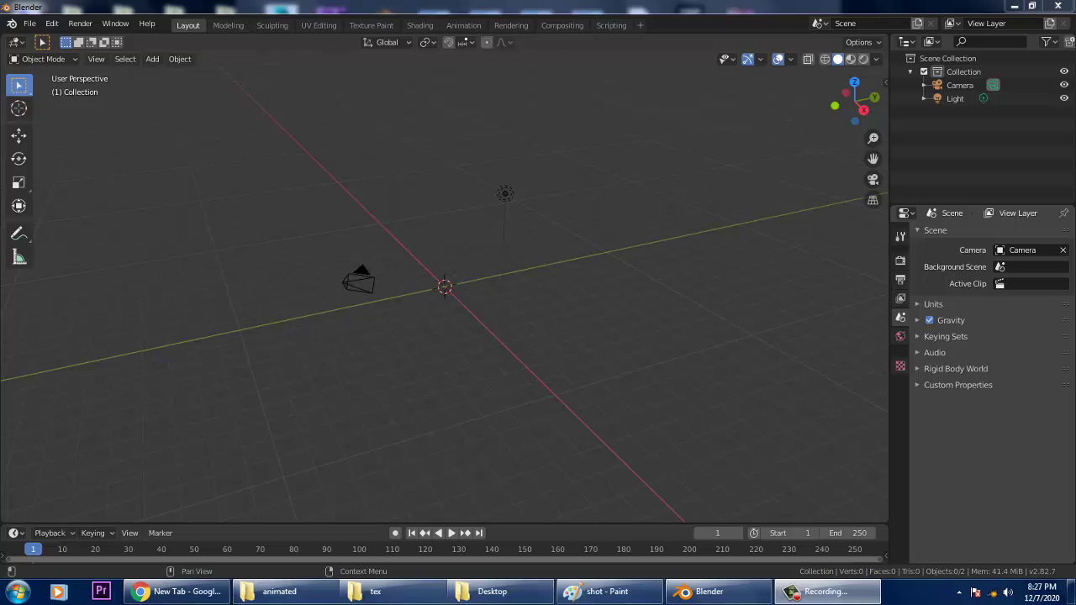
Add a plane at the world origin and scale it up uniformly to about 31.5 as the ground.
middle_drag(471, 311, 476, 333)
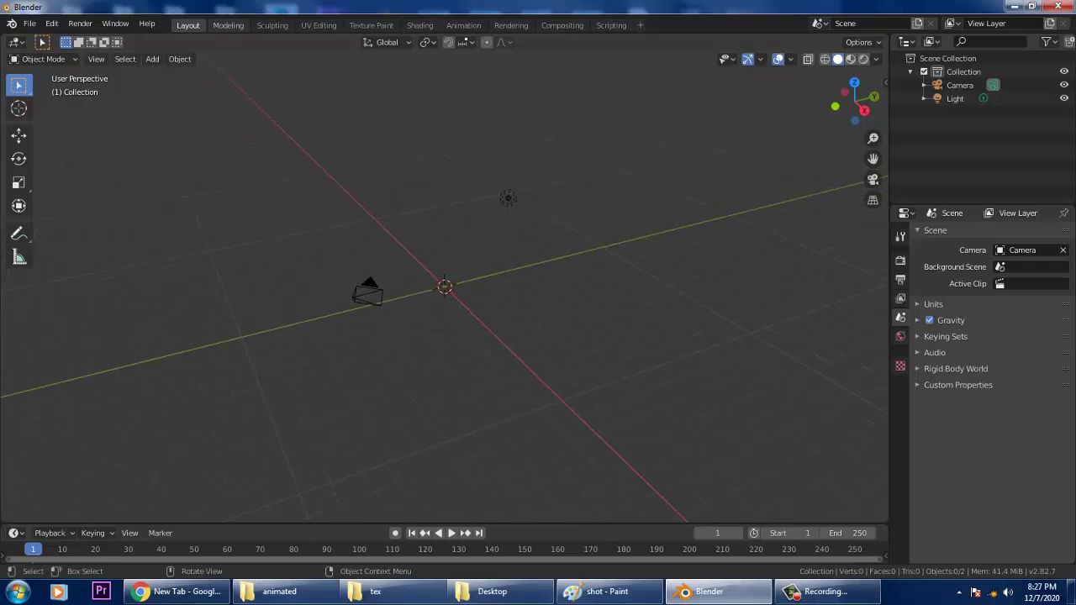
click(152, 59)
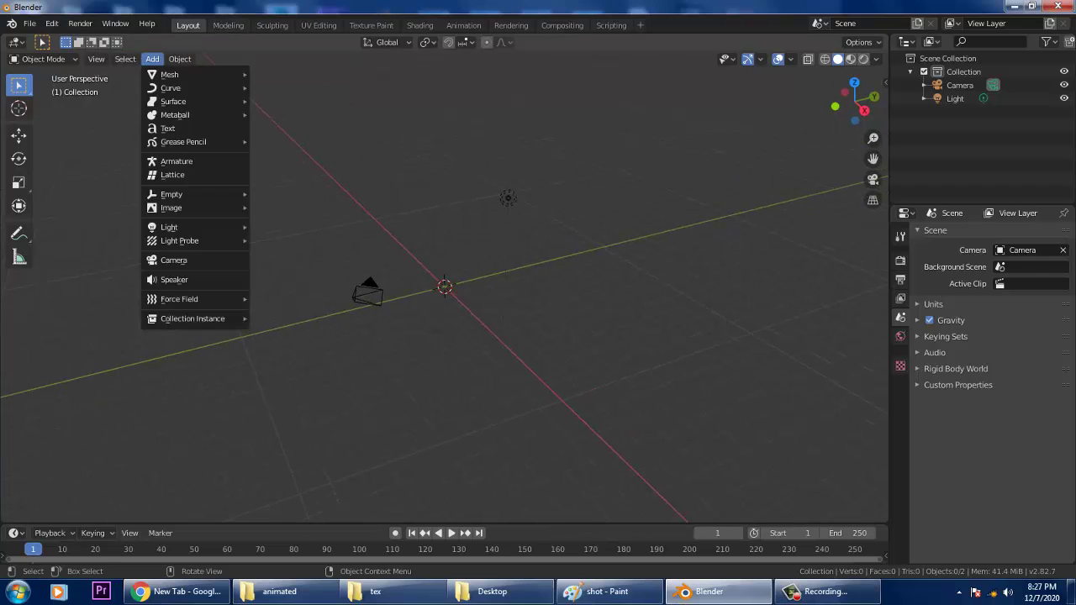
mouse_move(193, 74)
click(278, 74)
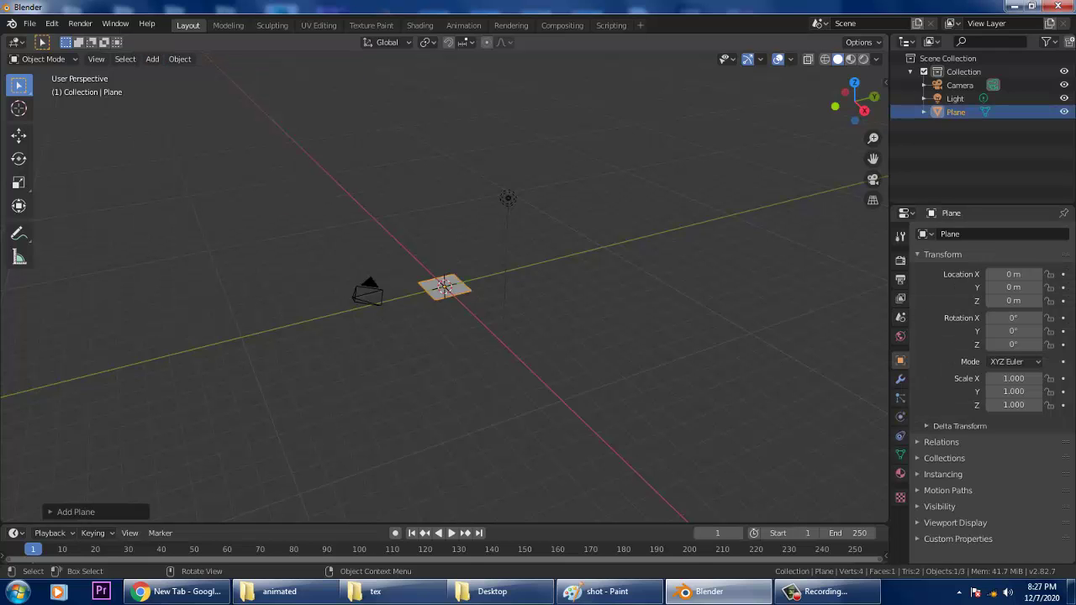
key(s)
click(432, 276)
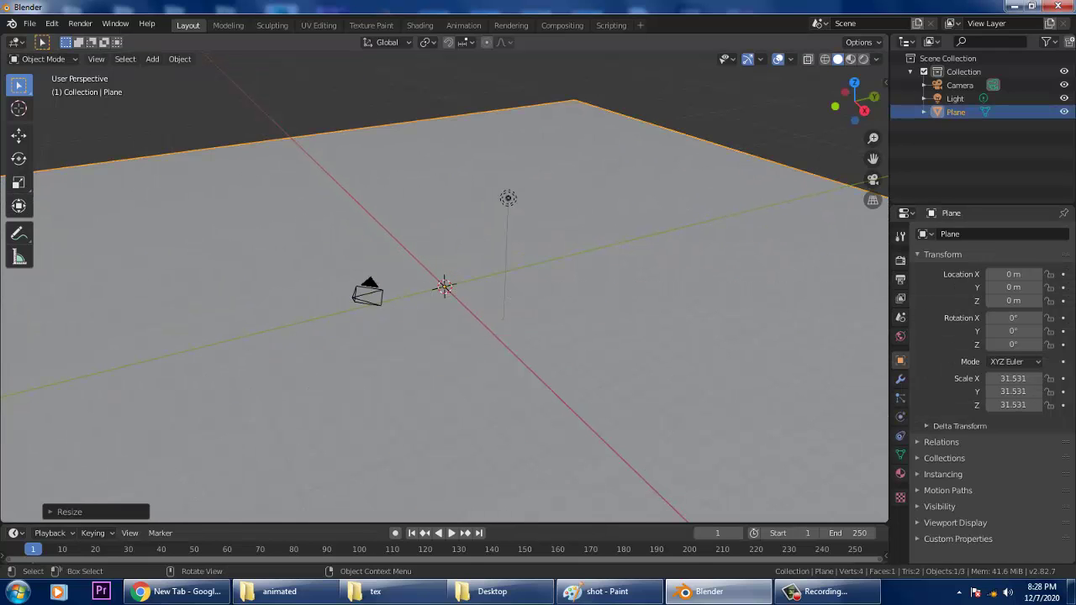
Enable Collision physics on the ground plane.
scroll(432, 276, down, 1)
shift+middle_drag(433, 276, 437, 309)
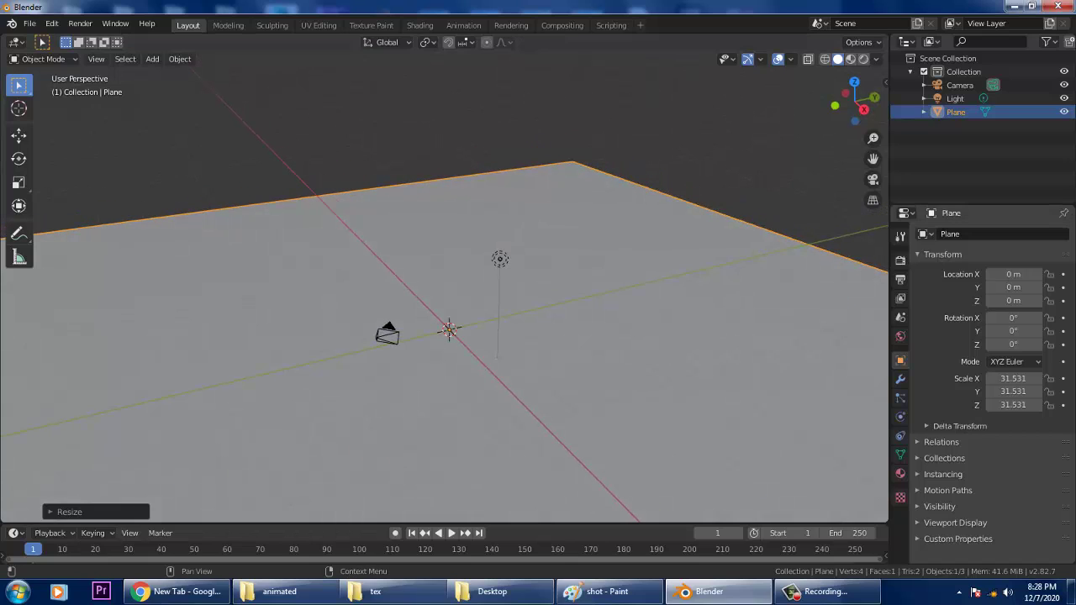
click(900, 435)
click(900, 417)
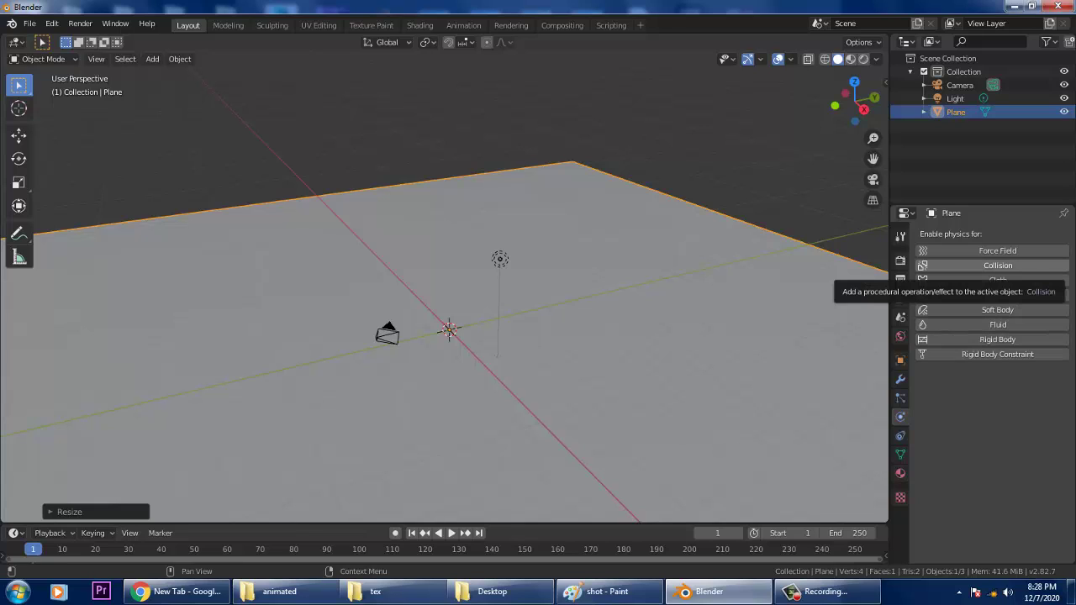
click(998, 265)
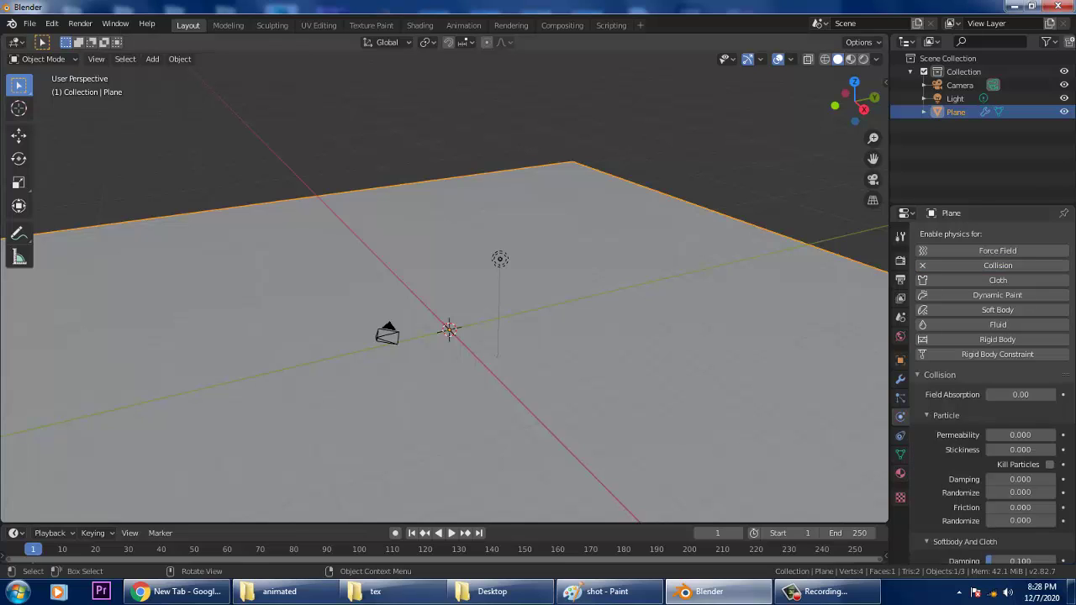
Deselect the plane, add a cube at the origin and scale it up to several times its size.
key(alt+a)
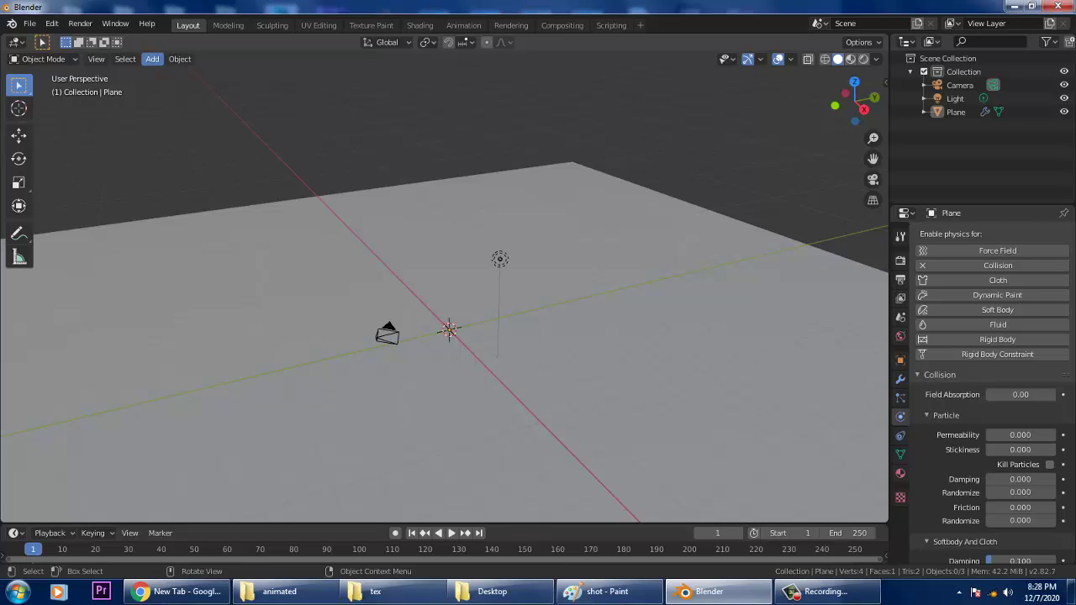
click(152, 59)
mouse_move(169, 74)
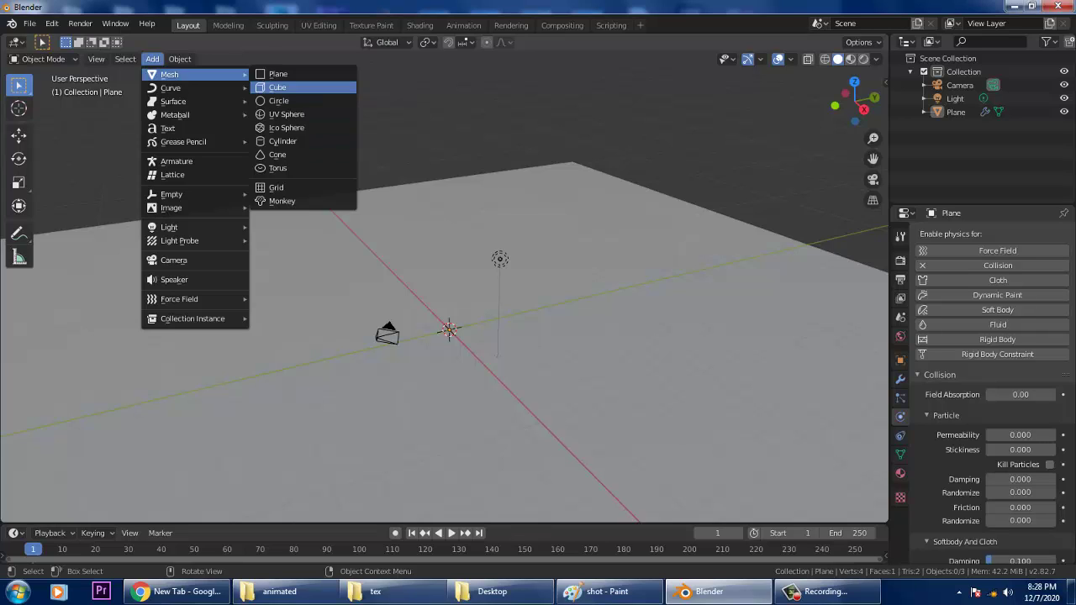
click(281, 88)
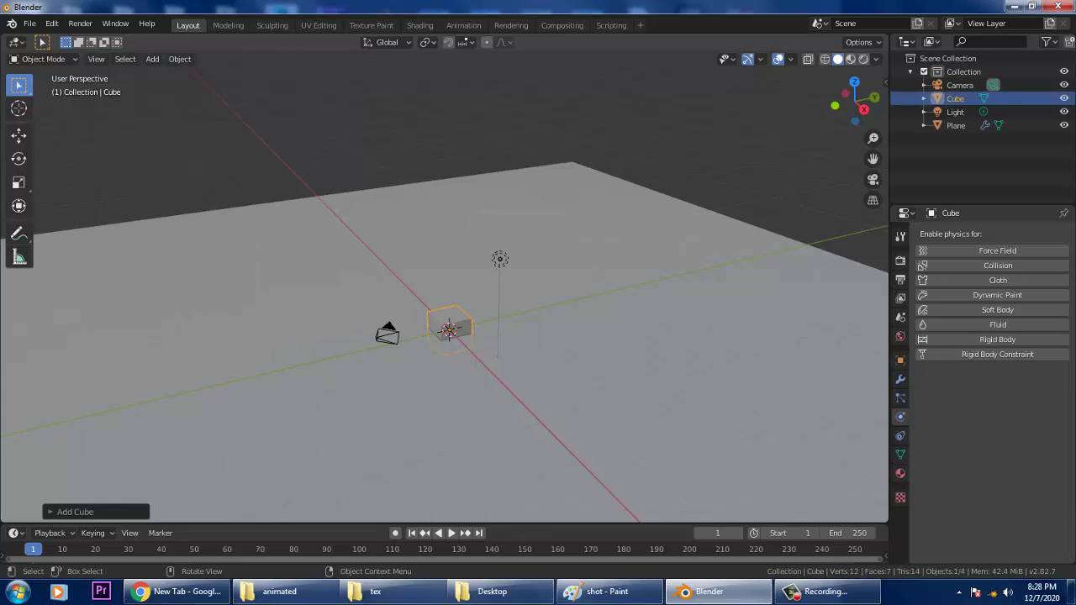
key(s)
click(606, 345)
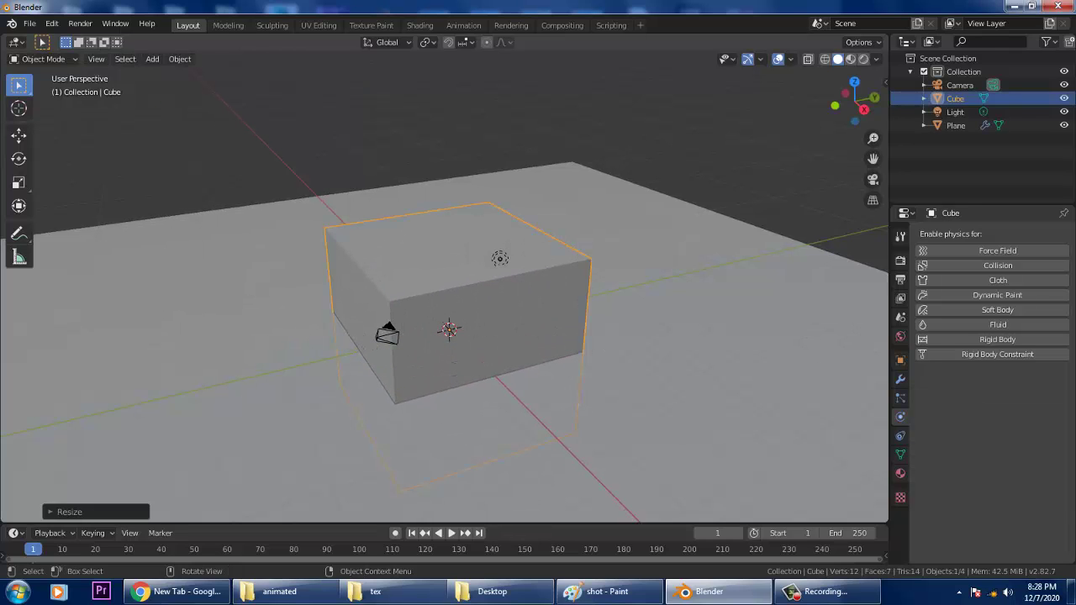
Raise the cube about 9.5 m along the global Z axis and enlarge it slightly.
scroll(454, 368, down, 2)
mouse_move(455, 368)
middle_down()
mouse_move(481, 368)
mouse_move(458, 368)
middle_up()
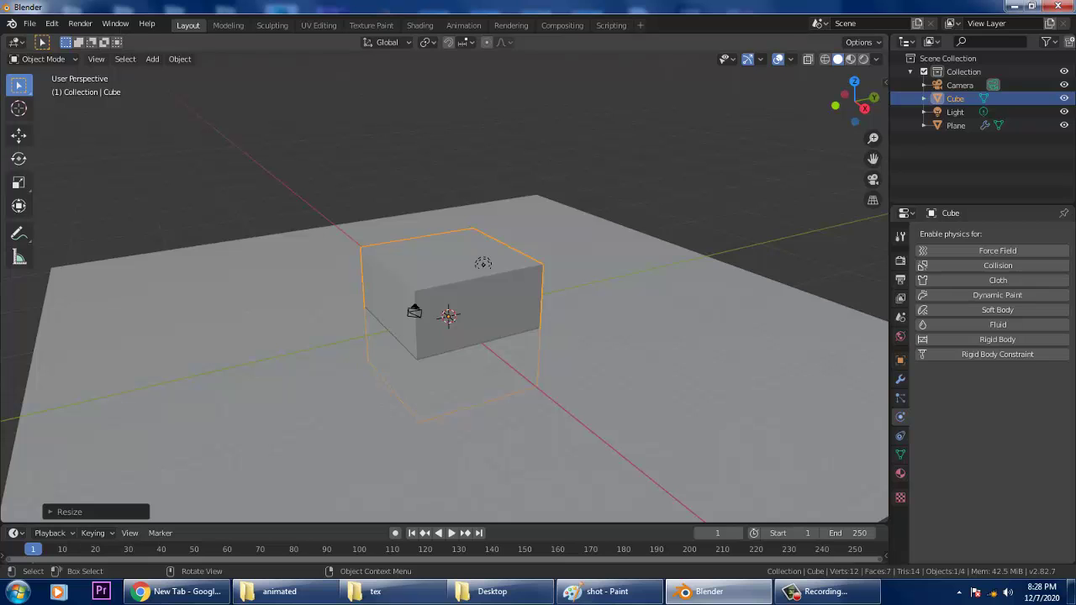
click(18, 135)
key(g)
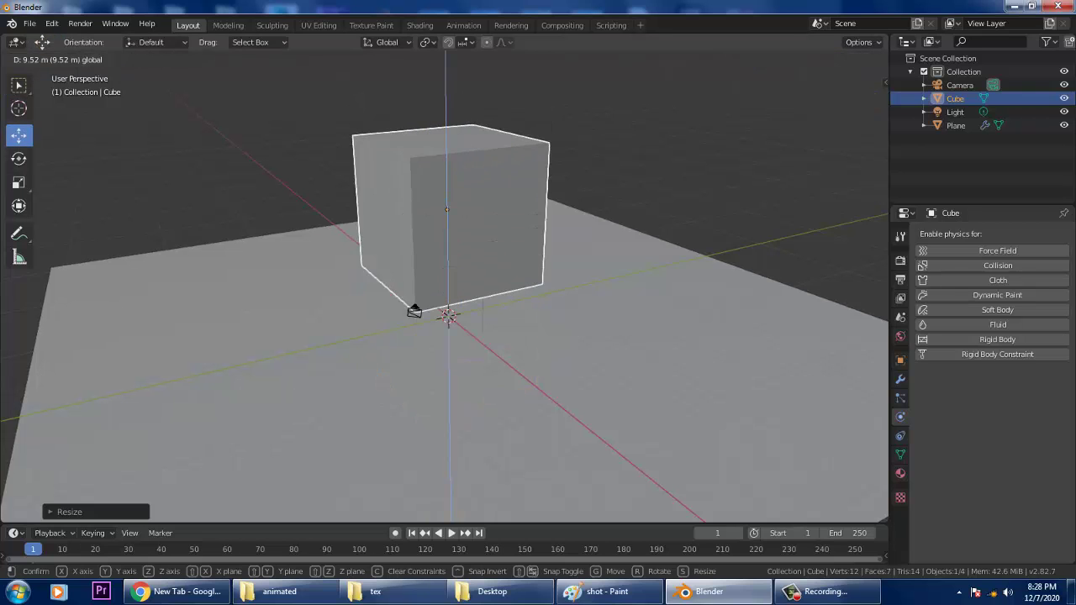
key(s)
click(480, 201)
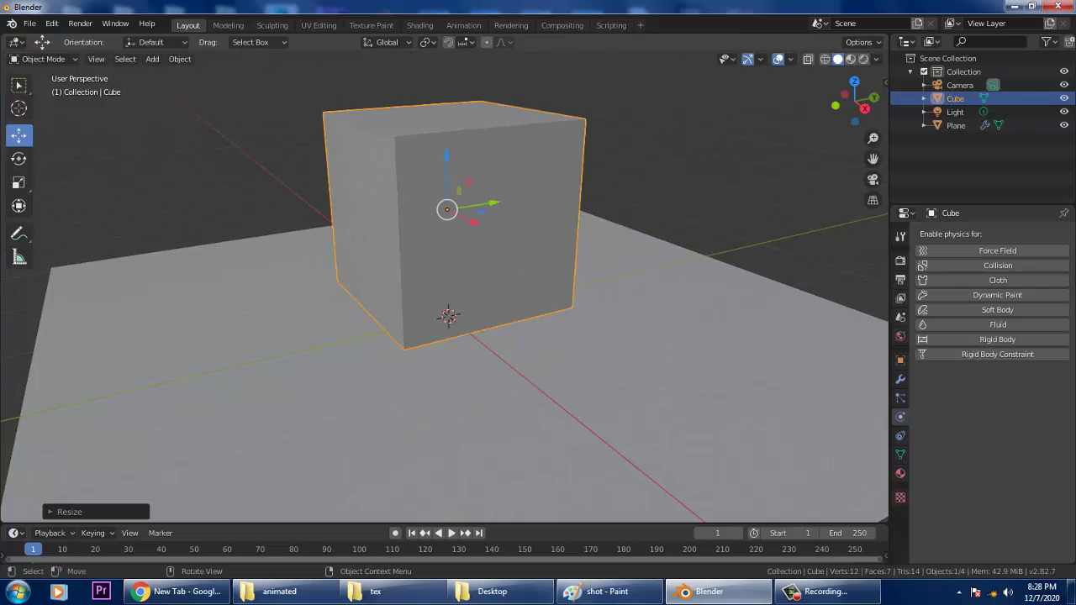
Scale the raised cube down slightly above the ground plane.
middle_drag(480, 201, 510, 237)
key(s)
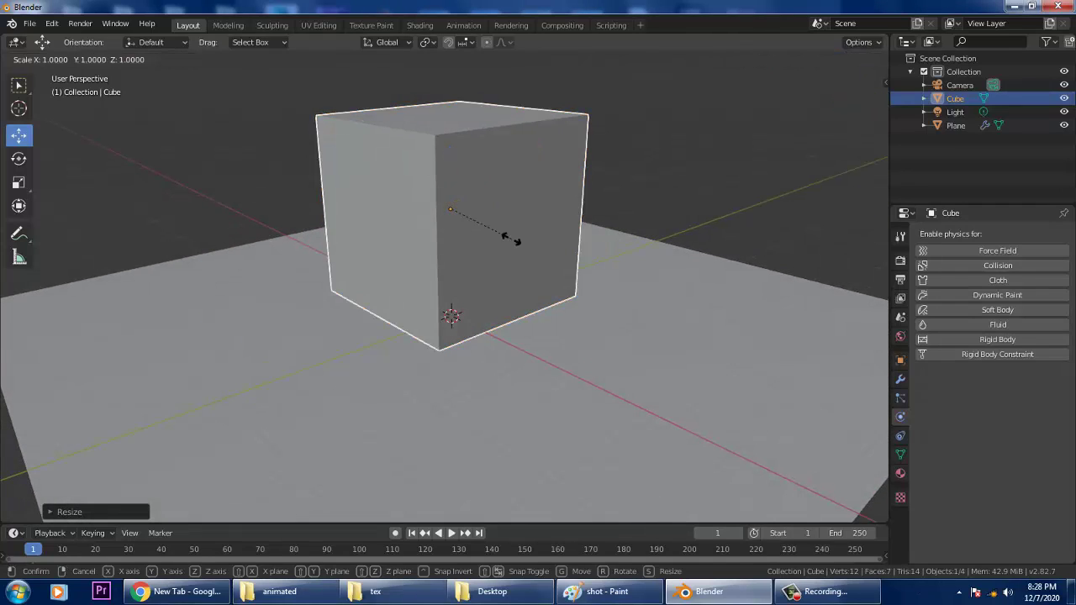
click(502, 237)
middle_drag(444, 314, 398, 338)
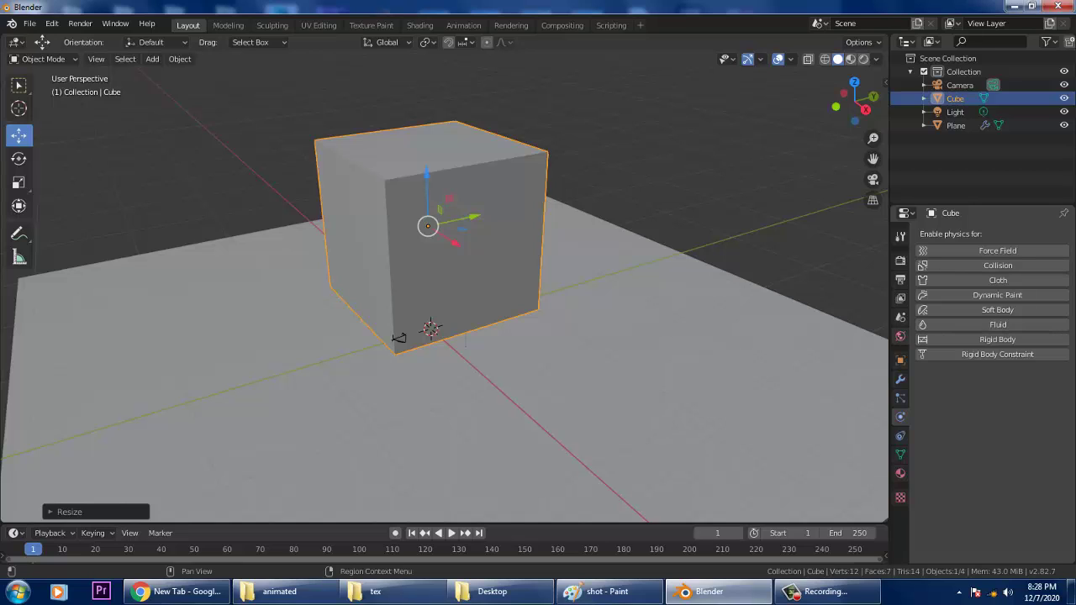
Add a Subdivision Surface modifier to the cube, set its Viewport subdivisions to 5 and apply it.
click(900, 379)
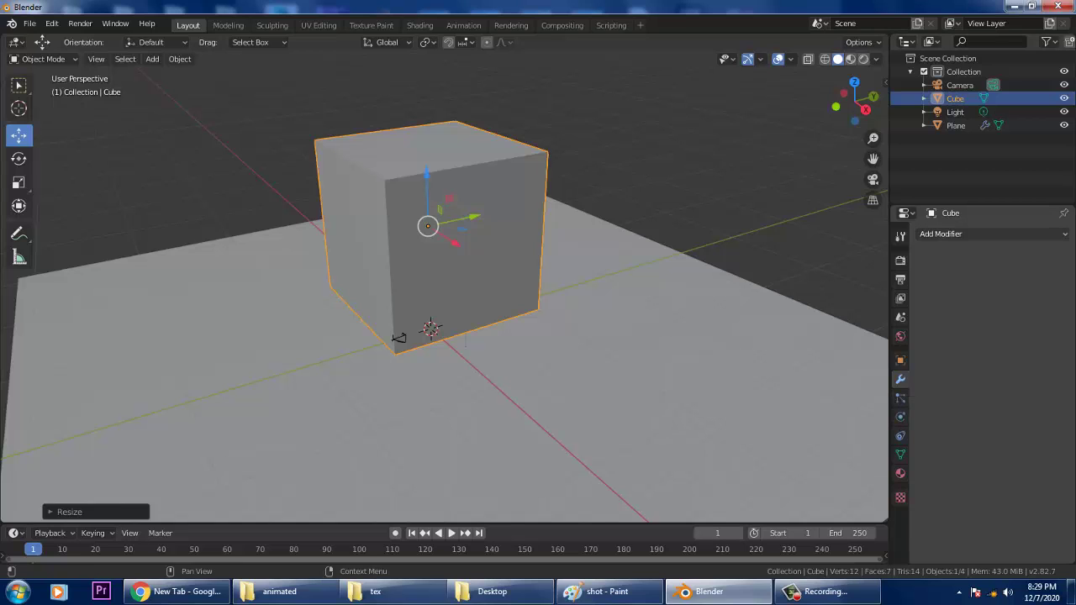
click(942, 234)
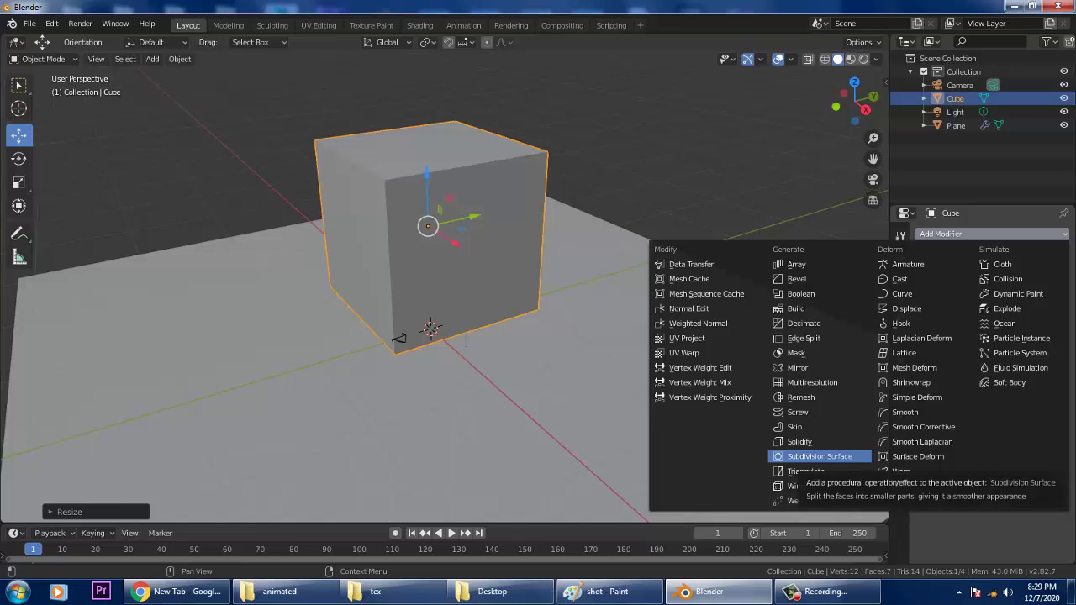
click(820, 457)
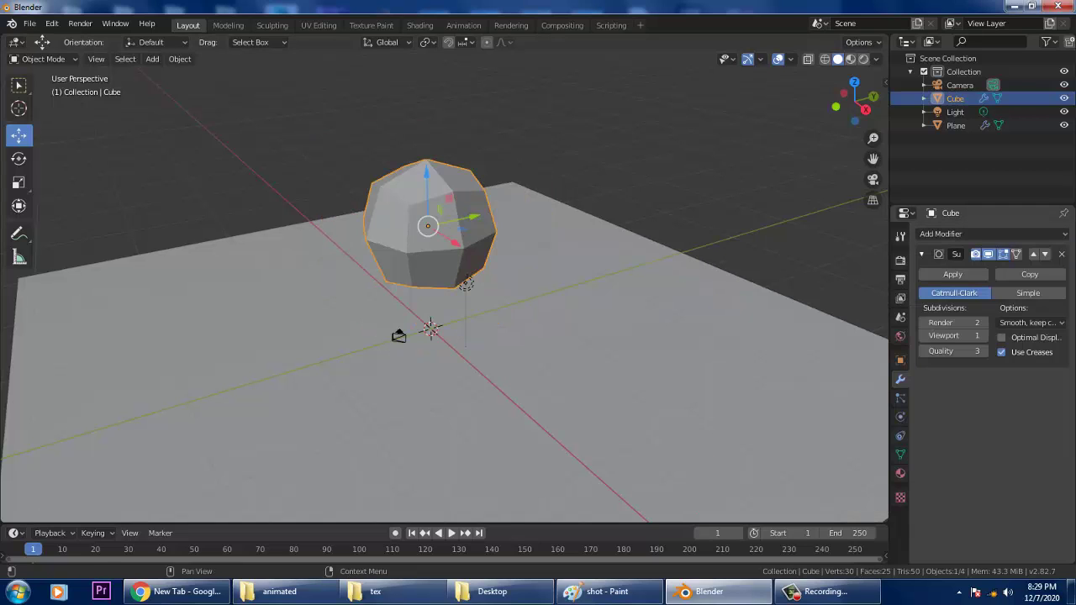
click(954, 337)
text(5)
key(Return)
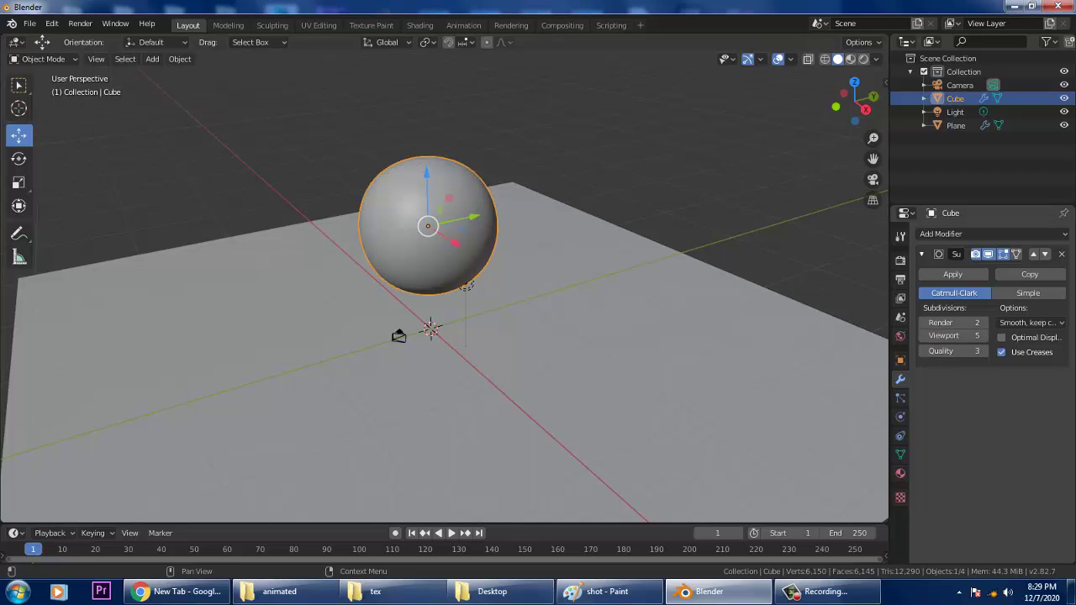
click(953, 274)
Enlarge the timeline area slightly in height.
middle_drag(505, 319, 530, 306)
scroll(529, 306, up, 1)
scroll(445, 286, up, 2)
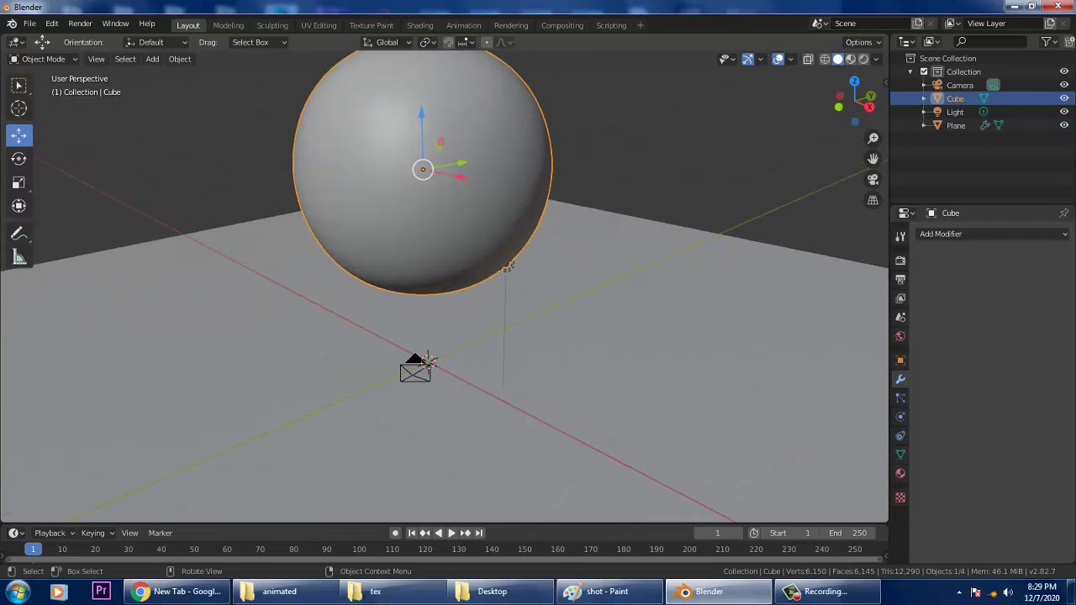
middle_drag(445, 286, 464, 262)
scroll(458, 291, down, 2)
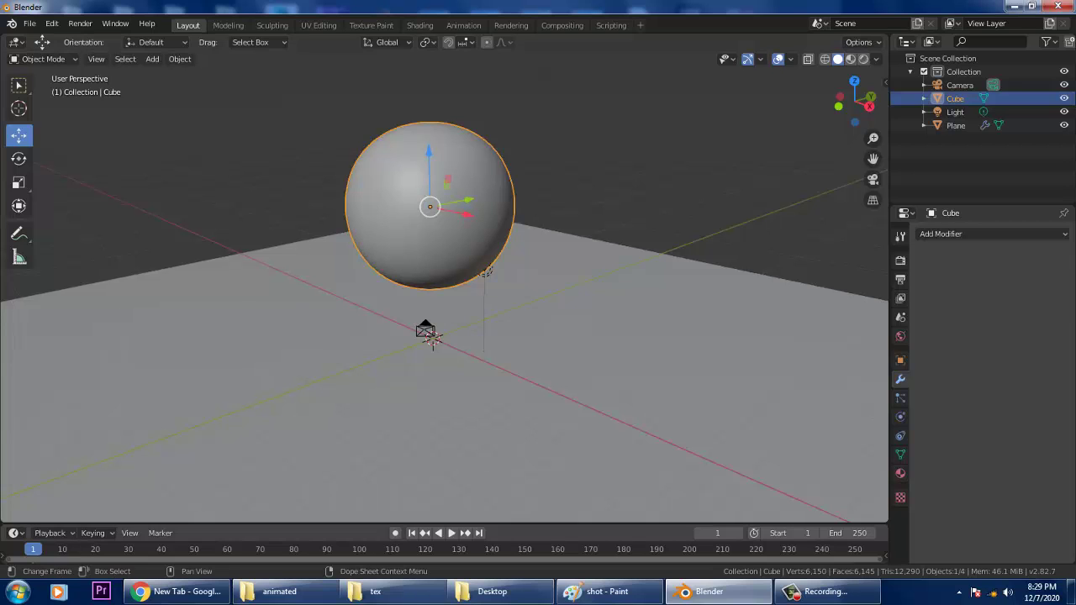
drag(463, 523, 463, 500)
middle_drag(464, 353, 460, 389)
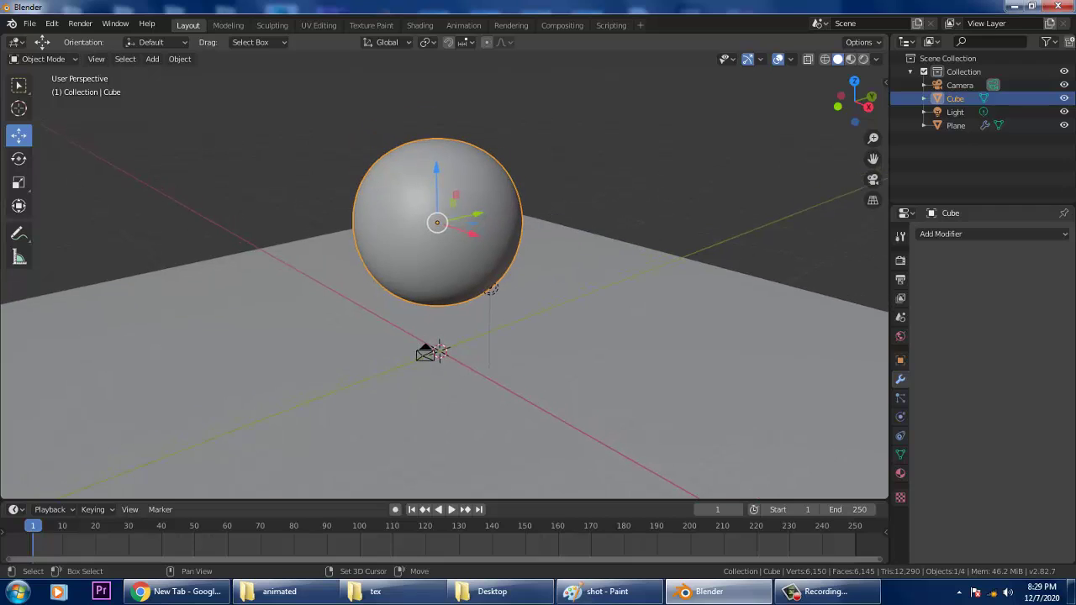
Enable Cloth physics on the rounded cube.
click(900, 399)
click(901, 417)
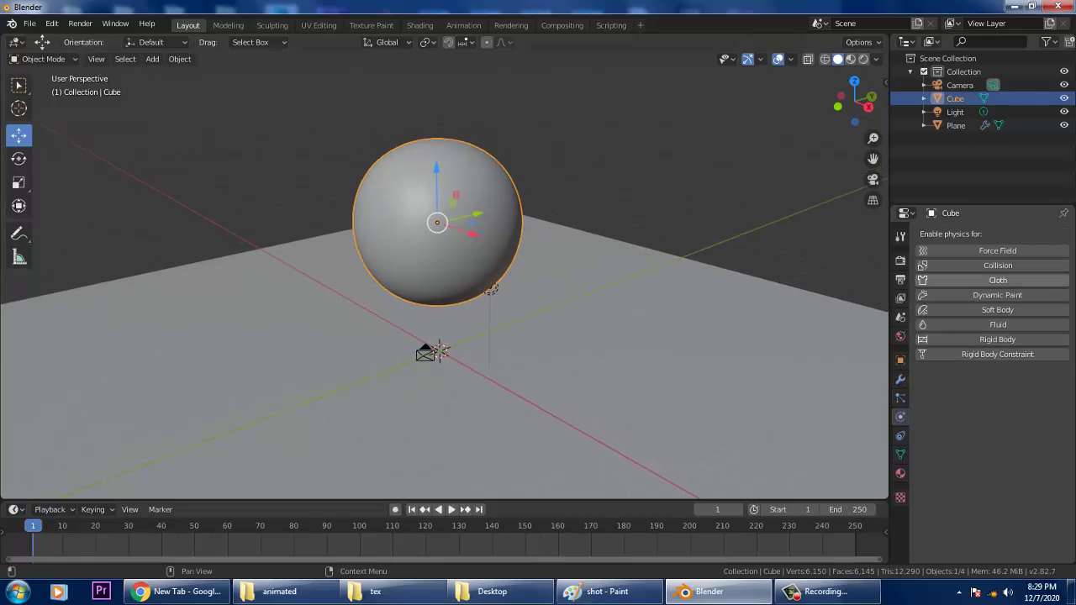
click(998, 280)
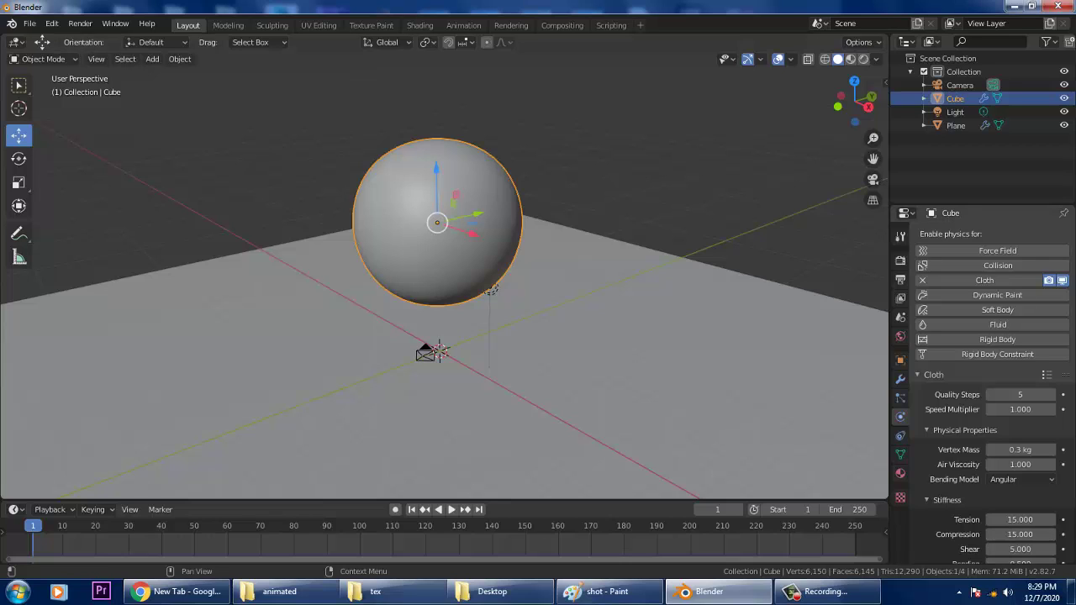
Turn on the cloth's Self Collisions with a distance of 0.0393 m and set the Object Collisions distance to 0.279 m.
scroll(1021, 535, down, 4)
scroll(1021, 535, down, 6)
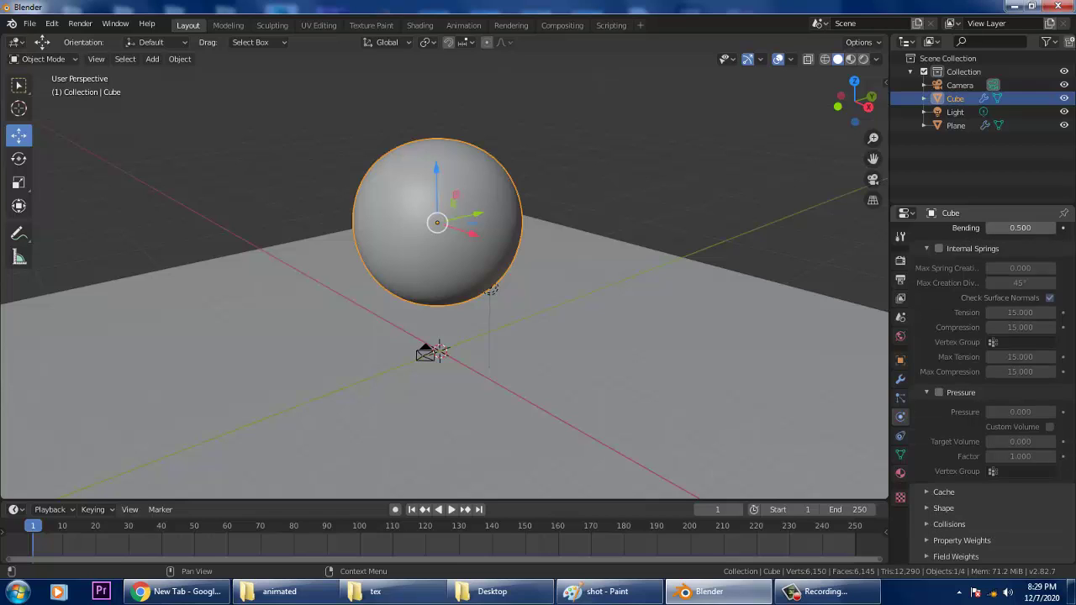
click(949, 525)
scroll(992, 471, down, 3)
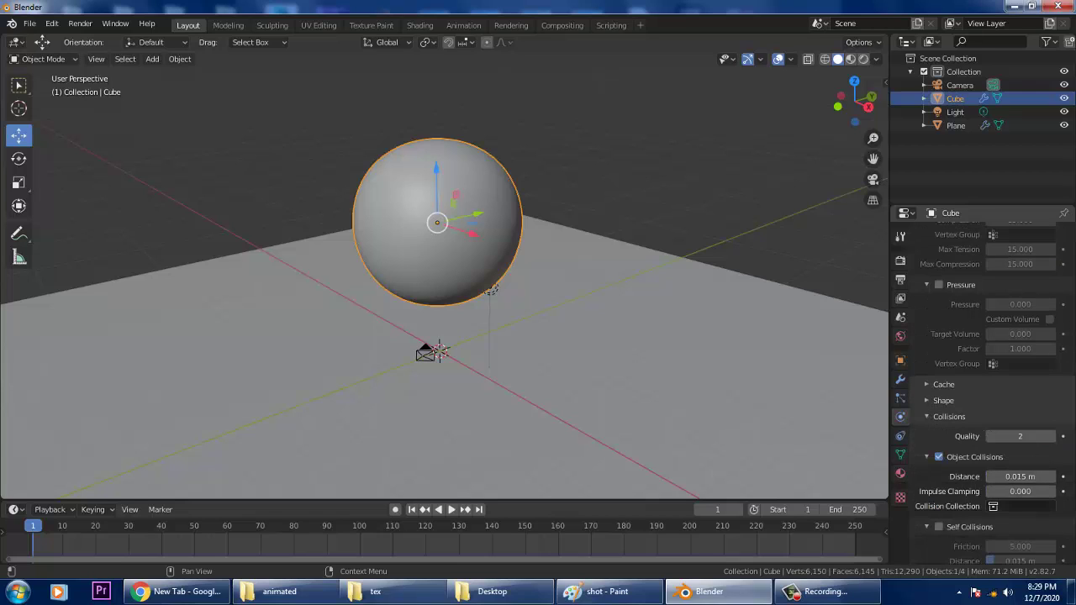
click(964, 527)
click(939, 527)
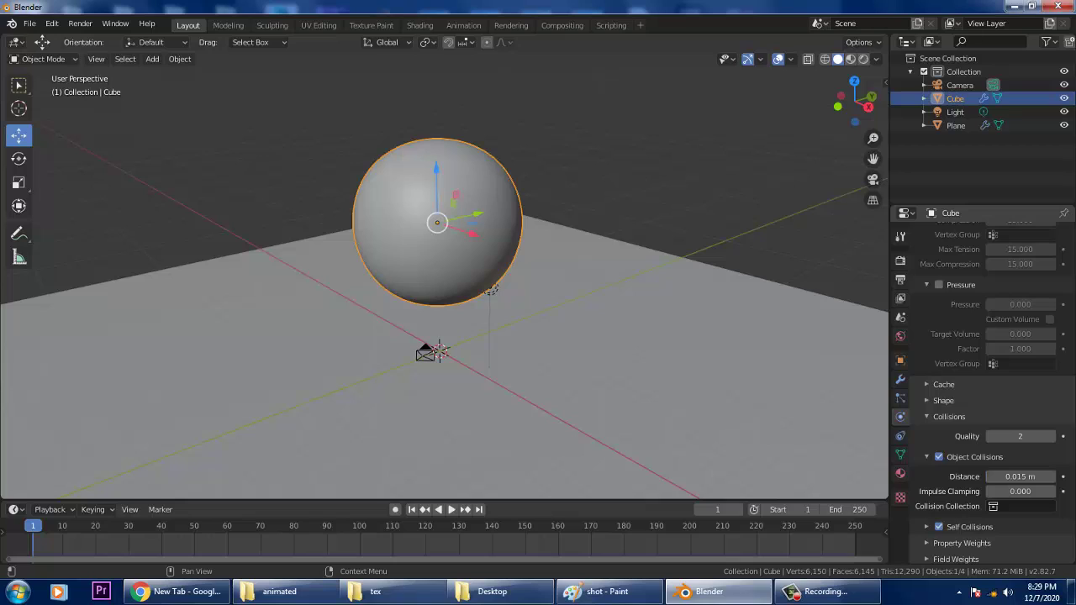
click(967, 526)
scroll(992, 522, down, 2)
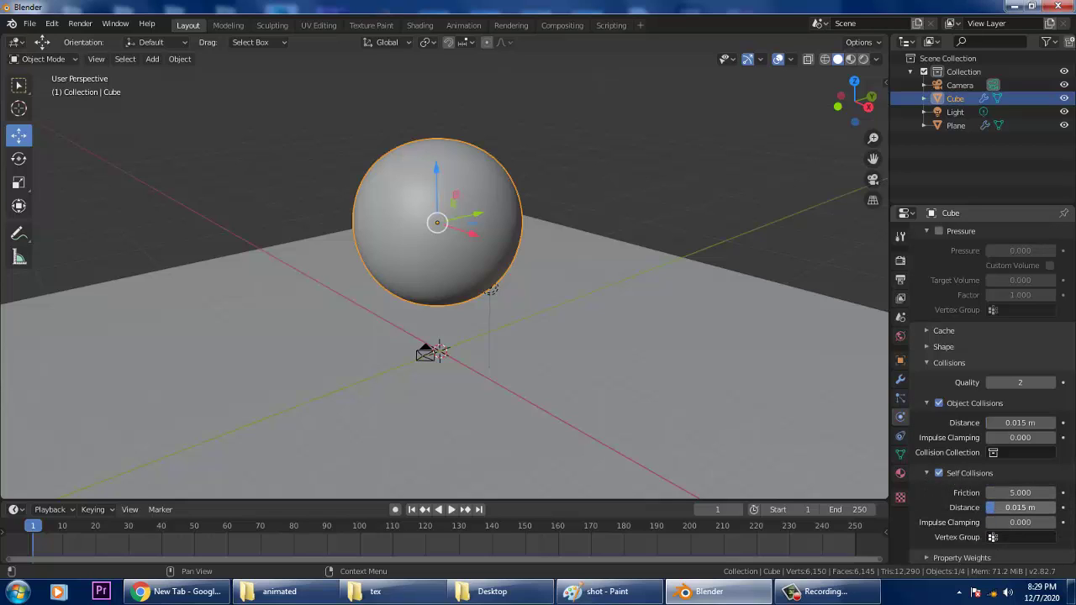
drag(1020, 507, 1042, 507)
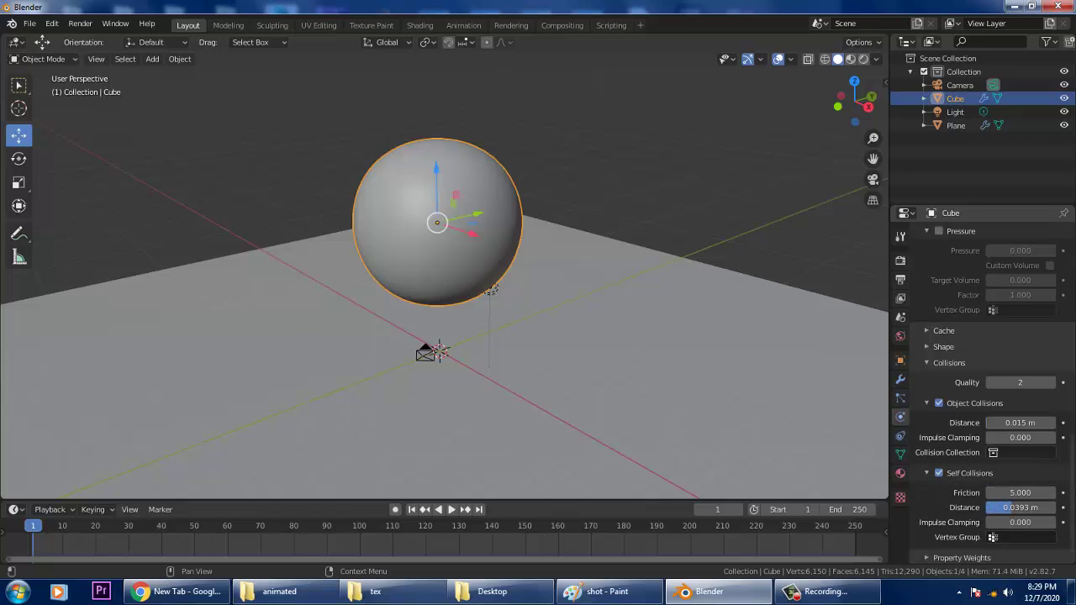
drag(1020, 422, 1050, 422)
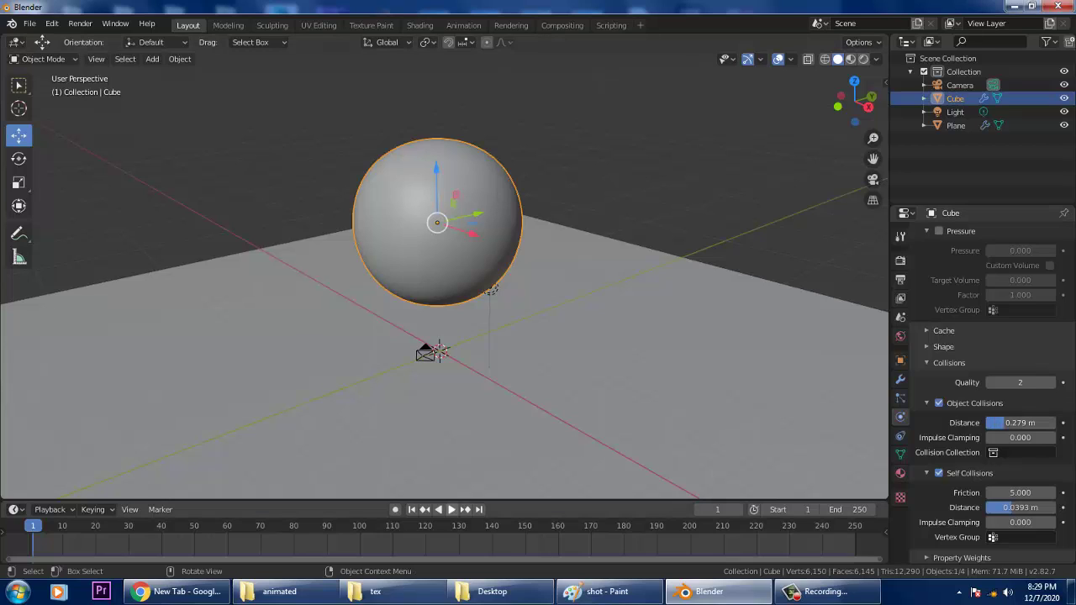
Play the cloth simulation to about frame 75 to check how the ball drops, and return to the start.
click(452, 510)
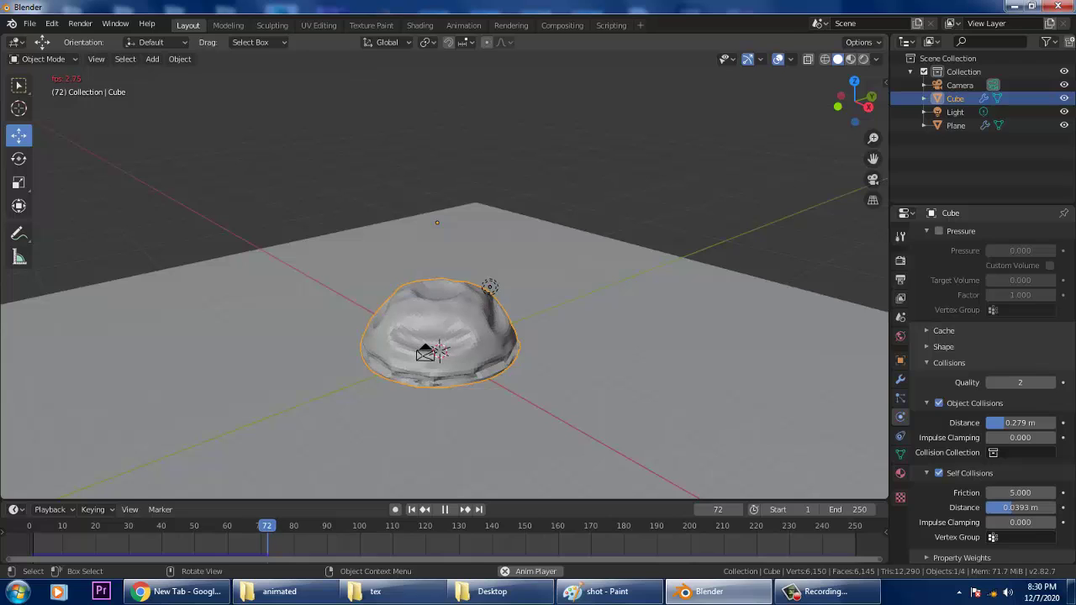
key(space)
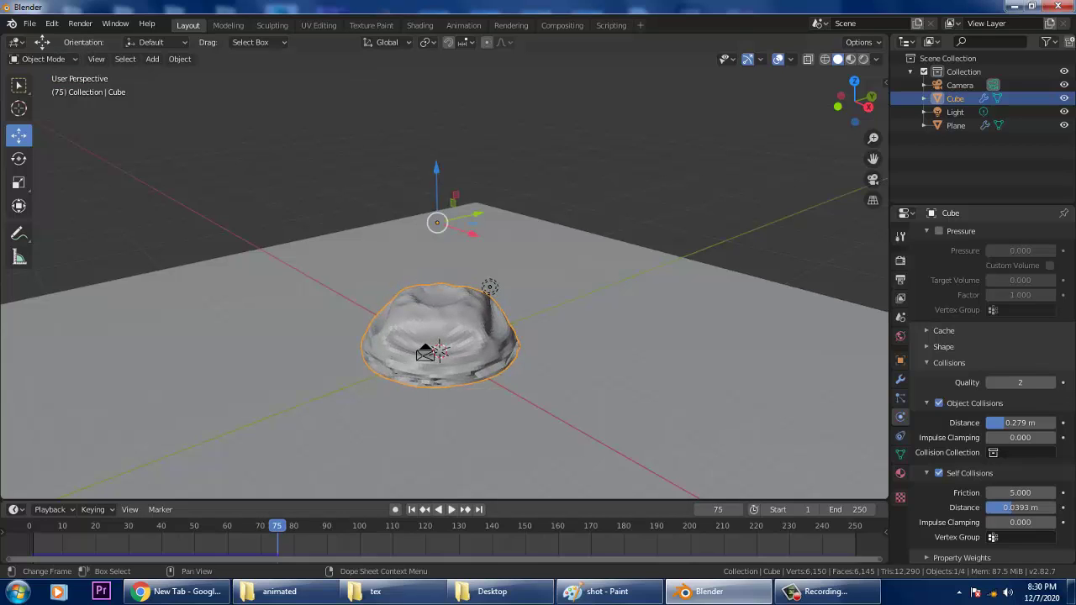
key(shift+Left)
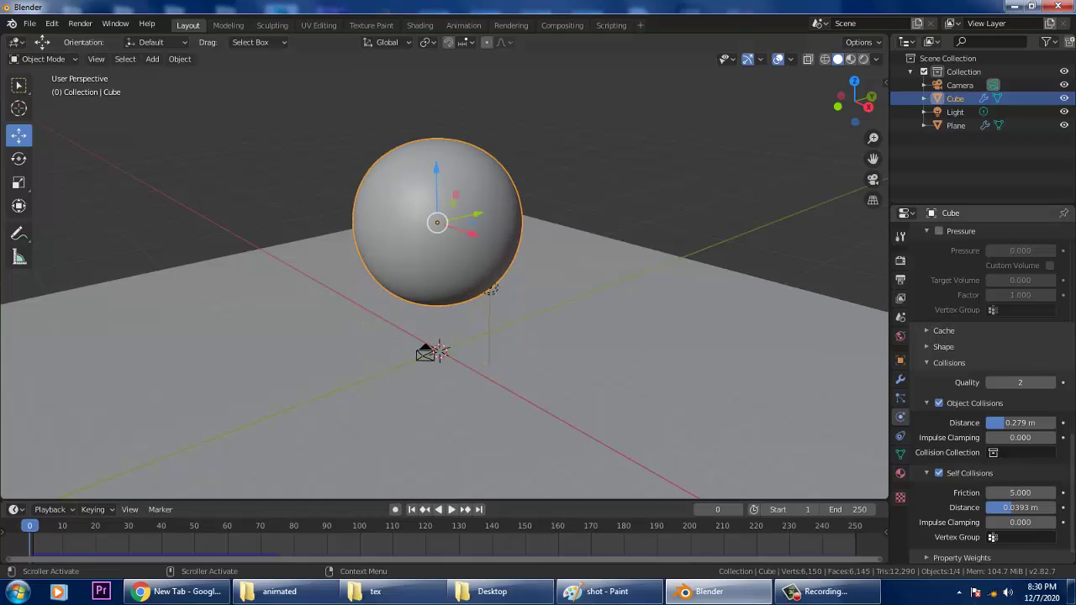
Set the cloth's Object Collisions distance to 0.335 m.
drag(1021, 423, 1041, 423)
middle_drag(538, 337, 553, 363)
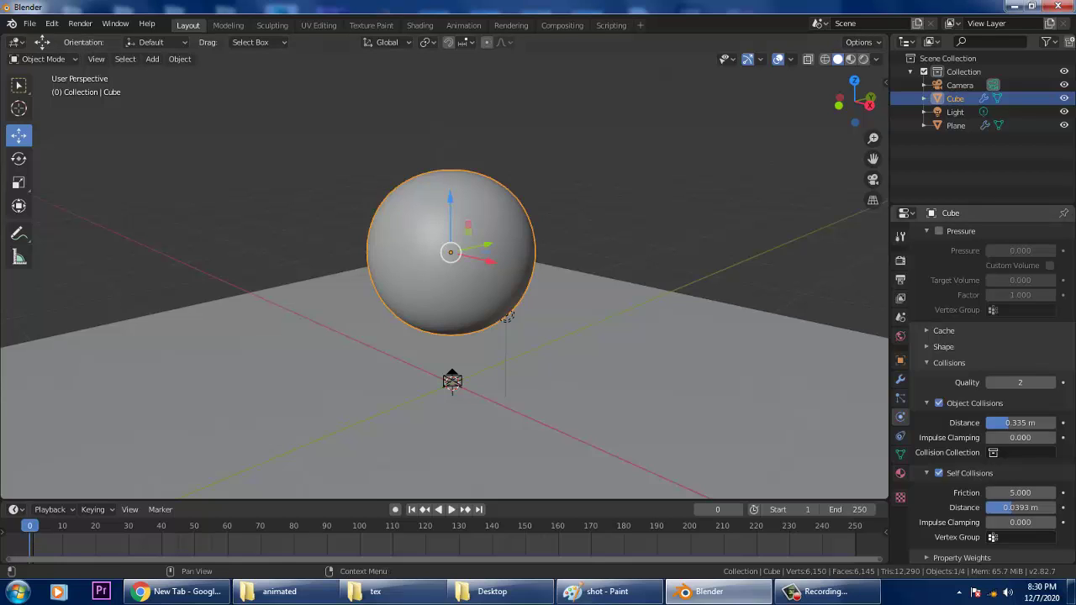
Enable Pressure in the ball's cloth settings and set the pressure value to 0.800.
scroll(984, 391, up, 4)
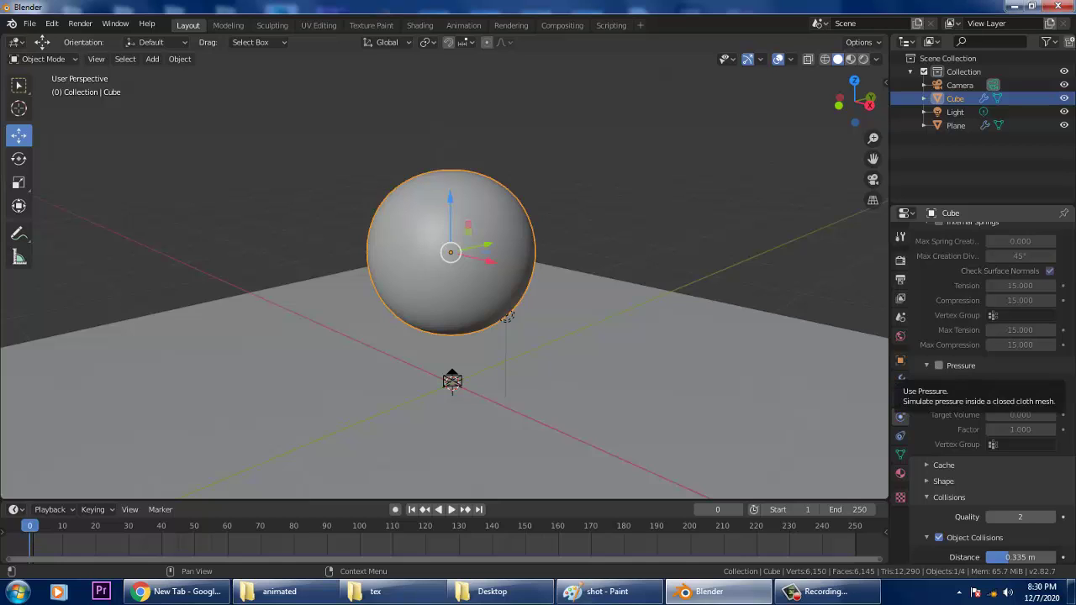
click(940, 366)
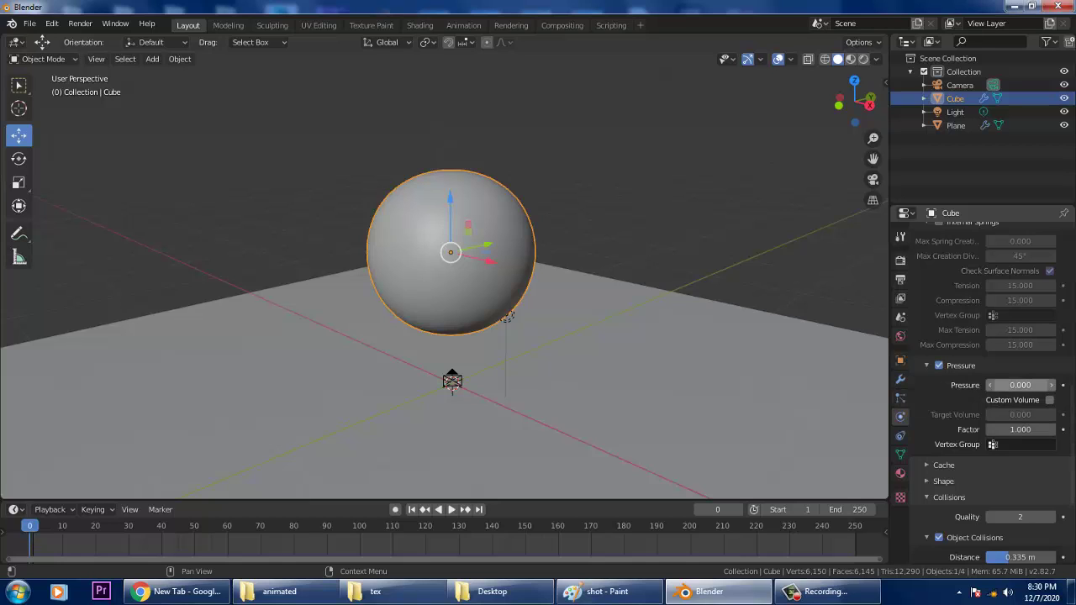
click(1021, 385)
key(BackSpace)
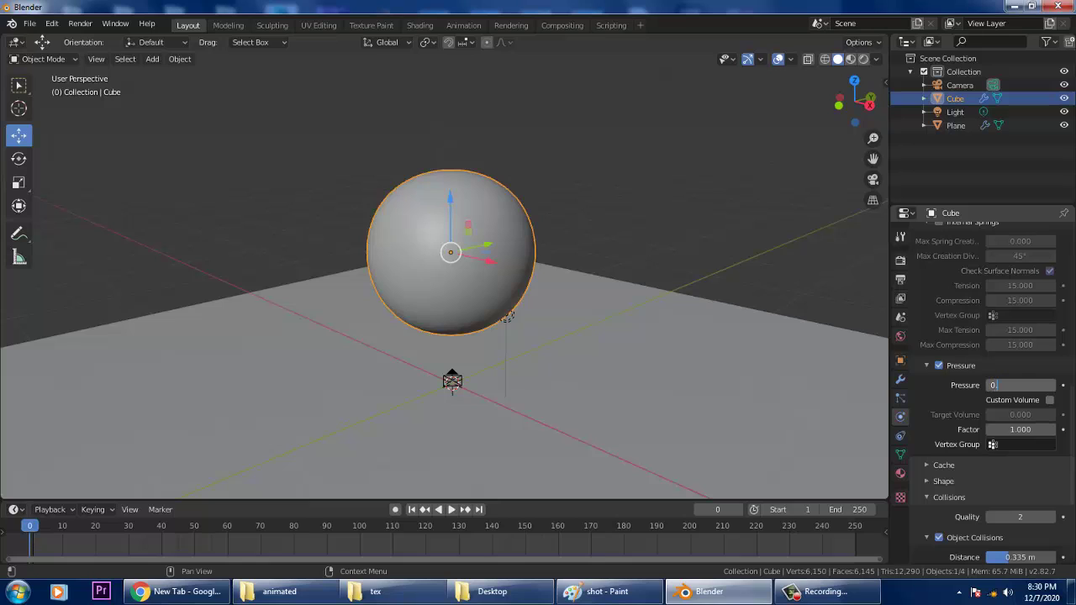
text(8)
key(Return)
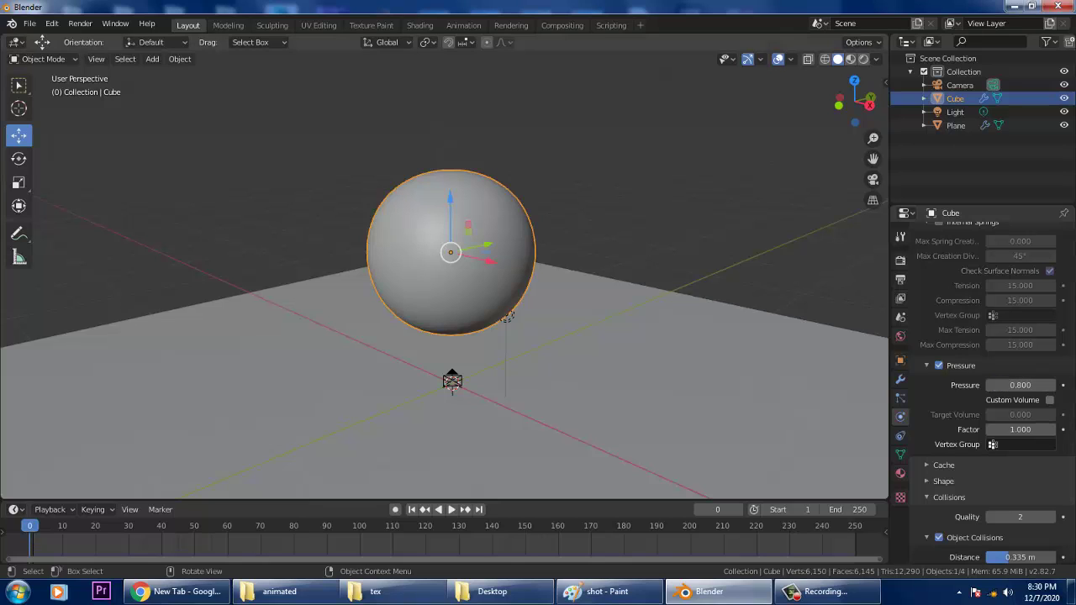
Add a UV sphere and move it straight up along Z until it sits above the cloth ball.
middle_drag(538, 336, 547, 335)
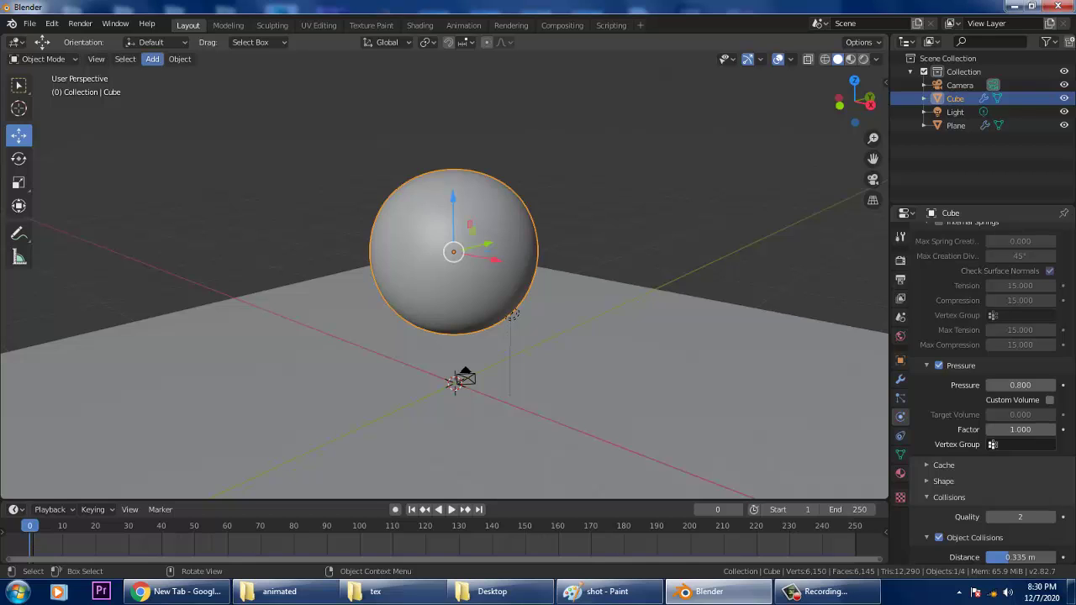
click(152, 59)
mouse_move(172, 74)
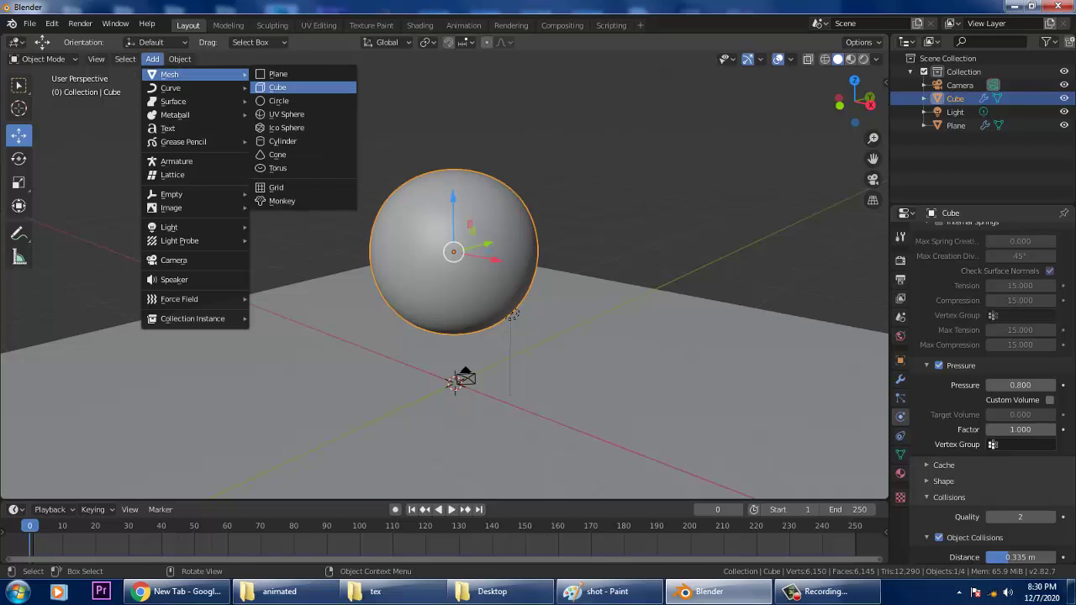
click(285, 114)
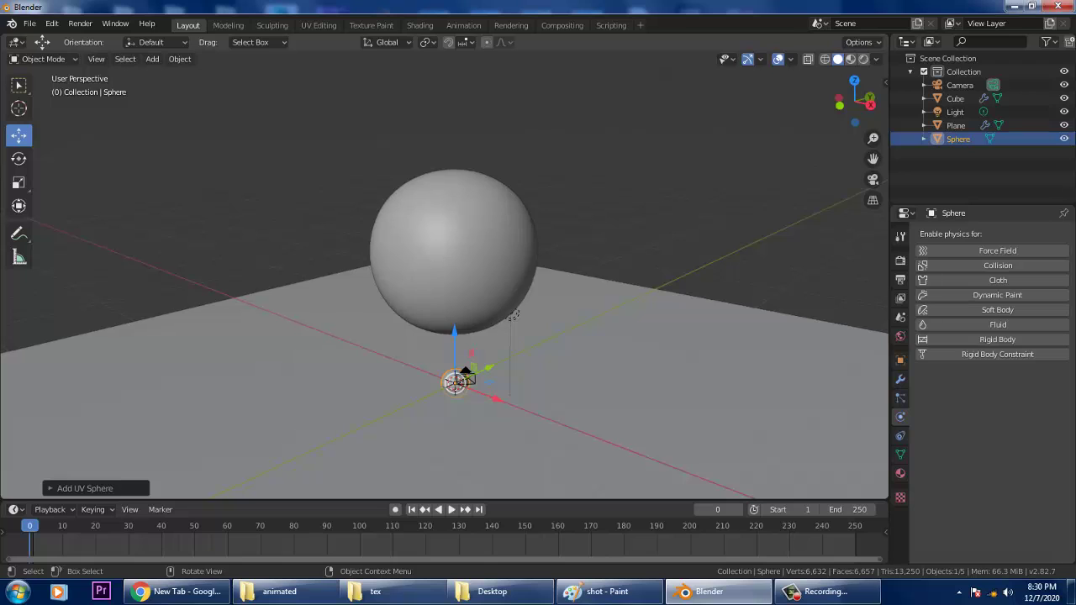
key(g)
key(z)
key(Return)
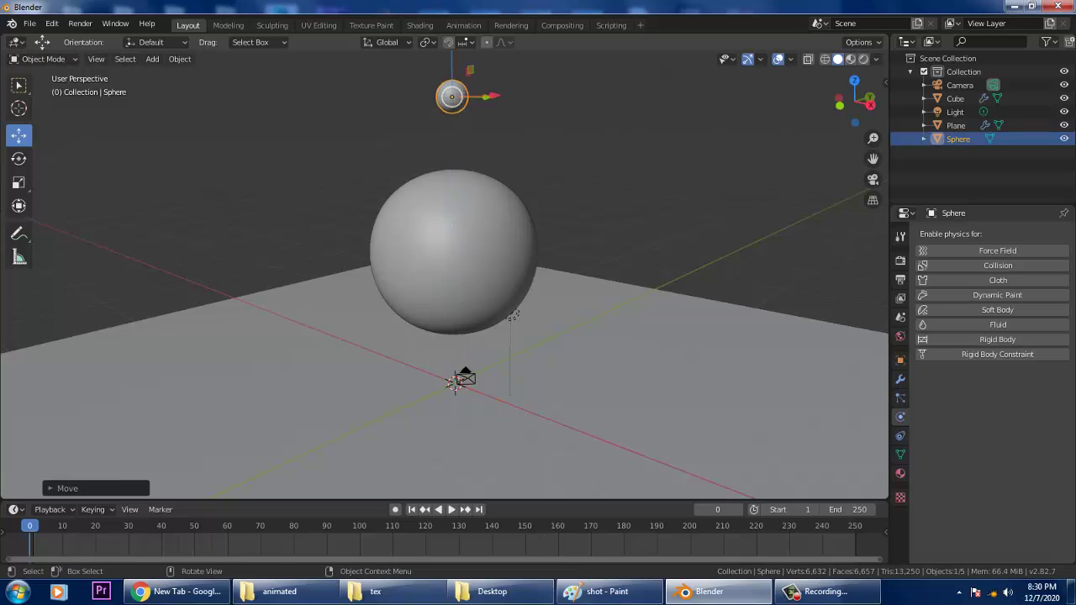
Scale the new sphere up to roughly twice its size and shift it slightly along the X axis.
key(s)
click(198, 269)
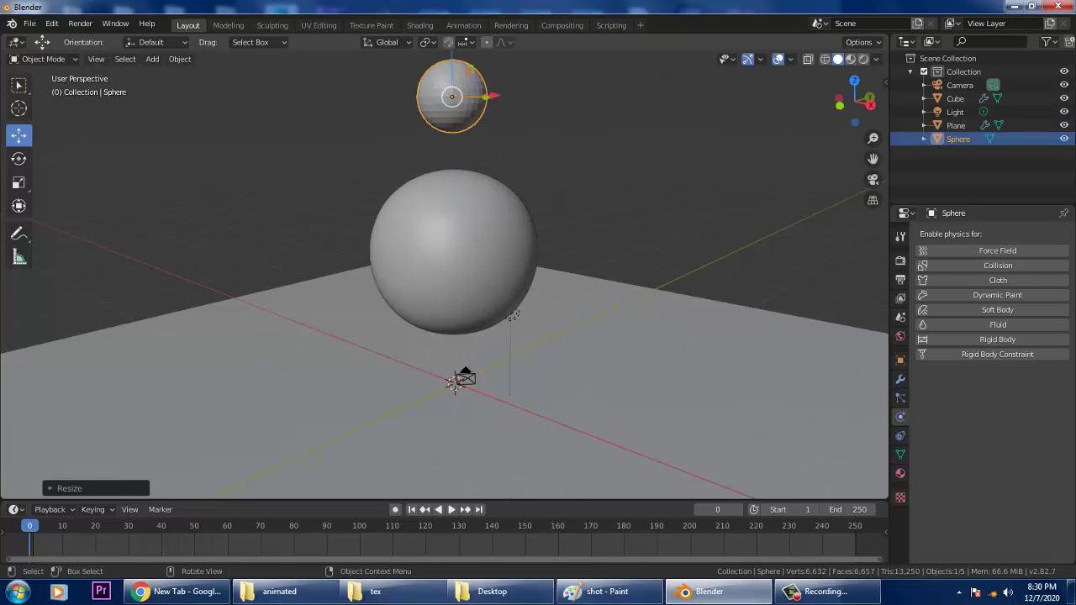
middle_drag(202, 269, 273, 281)
key(g)
key(x)
key(Return)
scroll(445, 277, down, 2)
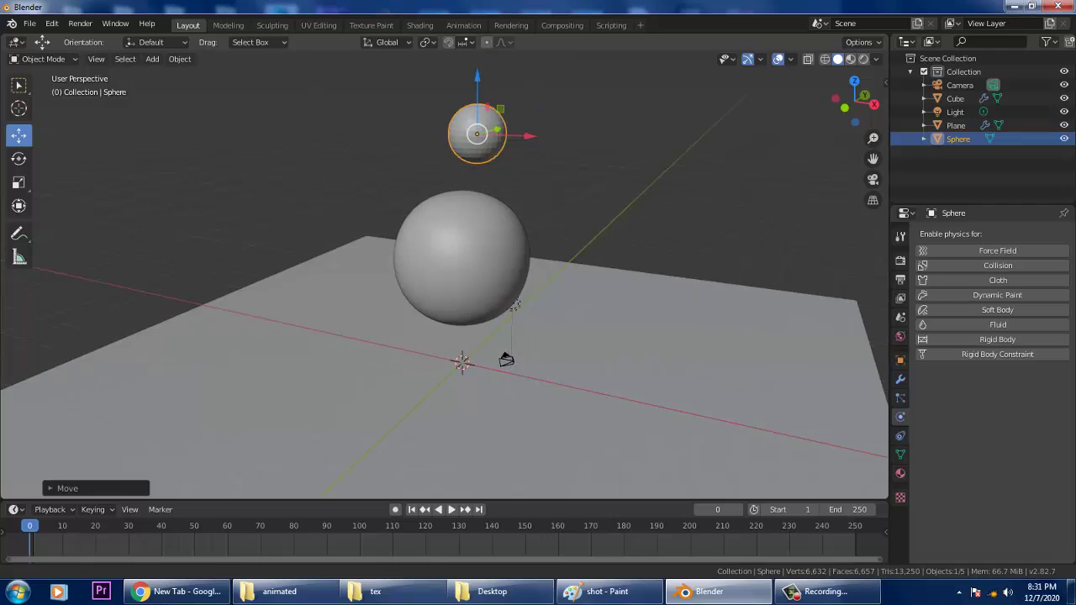
Play the animation to frame 41 and insert a Location keyframe on the small sphere.
key(space)
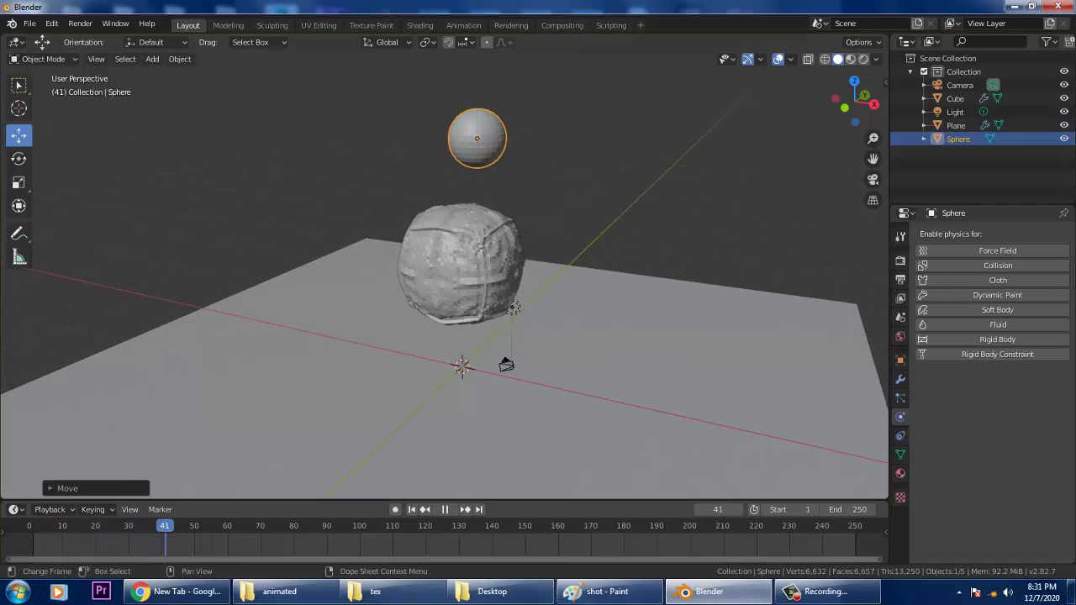
key(space)
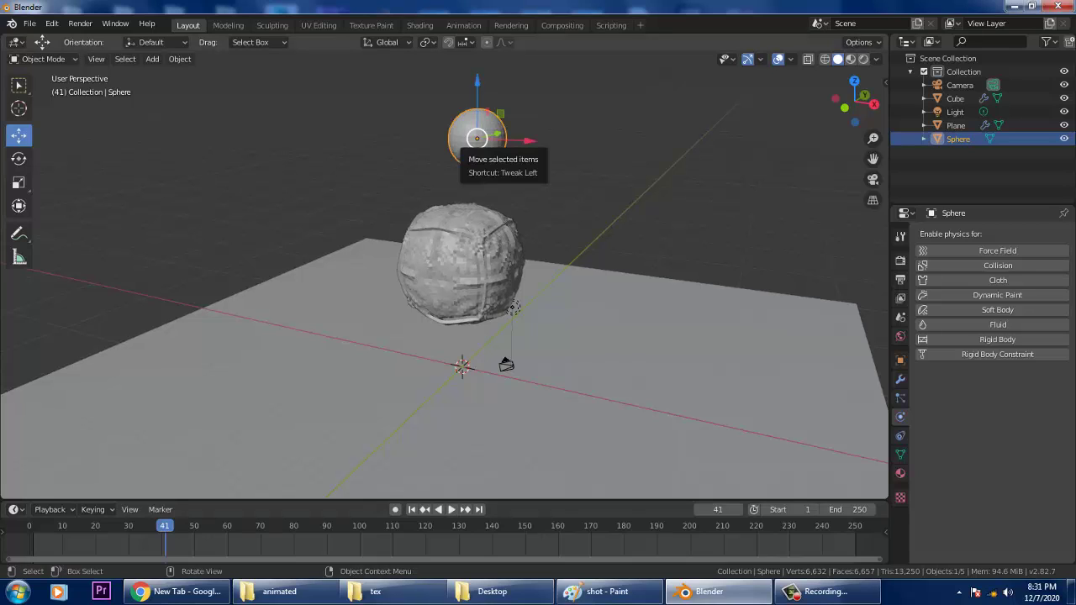
key(i)
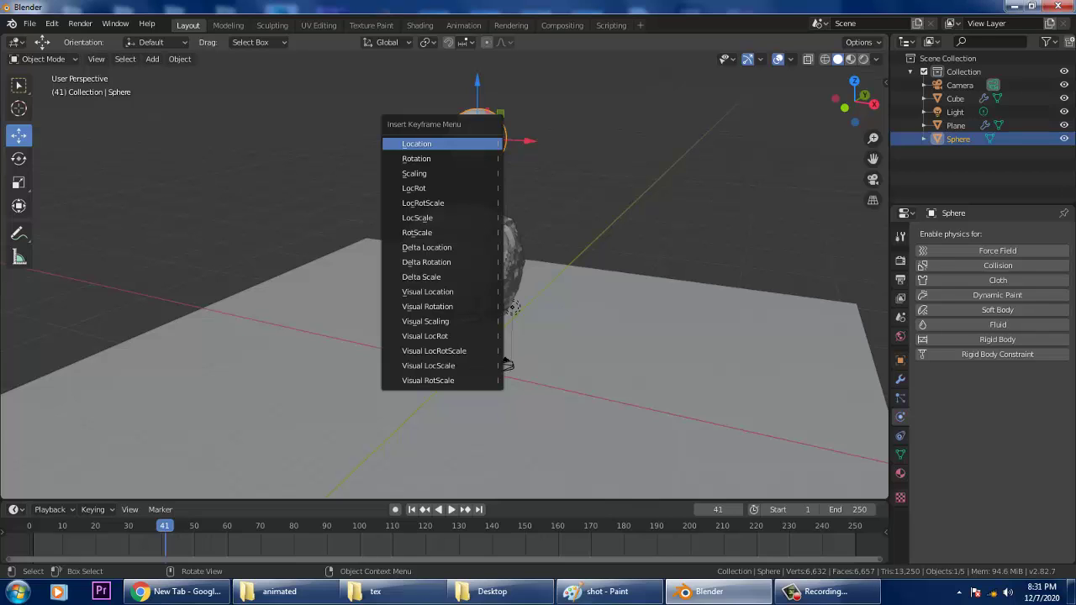
click(477, 144)
Advance to frame 90, move the small sphere down about 14 m along Z, and insert a Location keyframe.
middle_drag(477, 404, 476, 389)
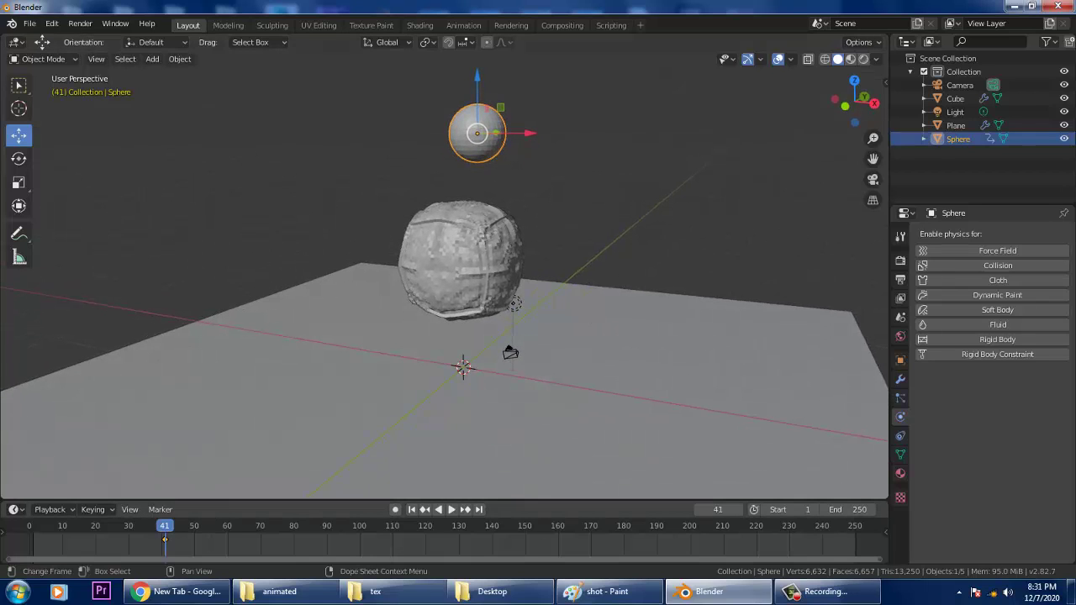
key(space)
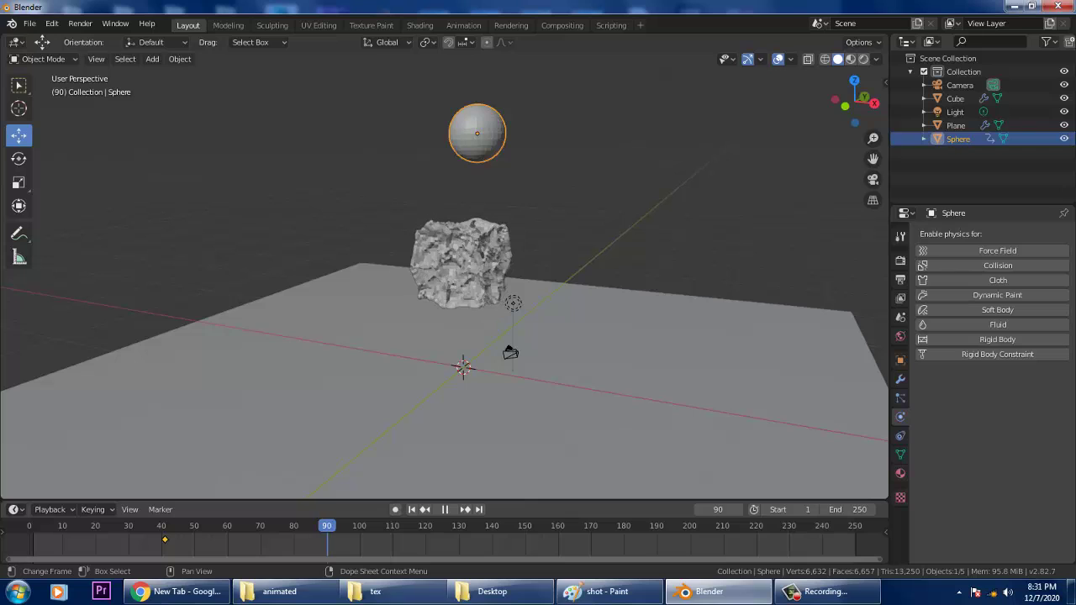
key(space)
key(g)
key(z)
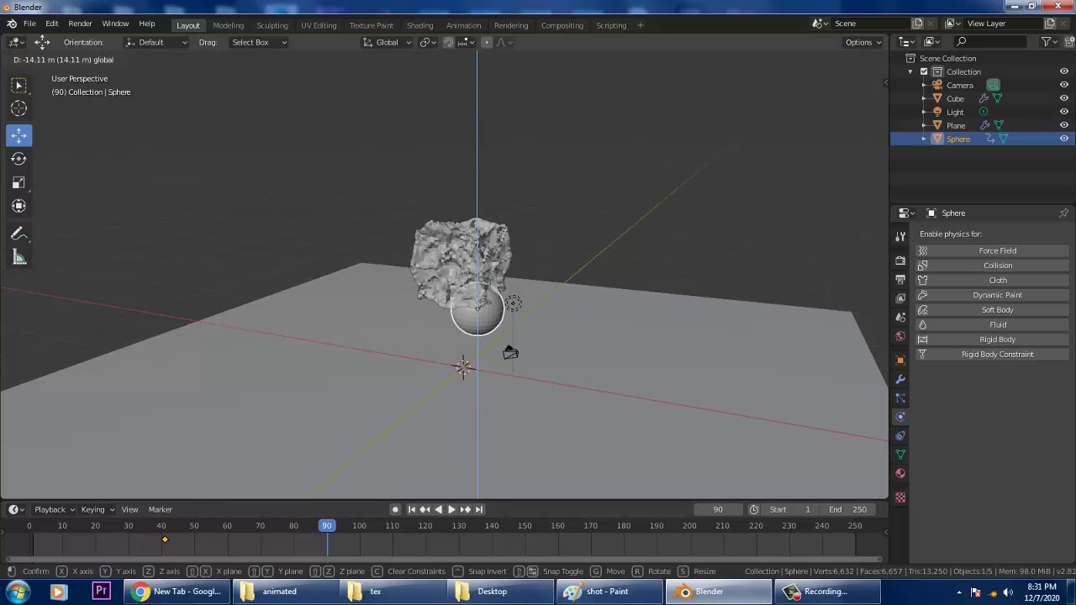
key(Return)
key(i)
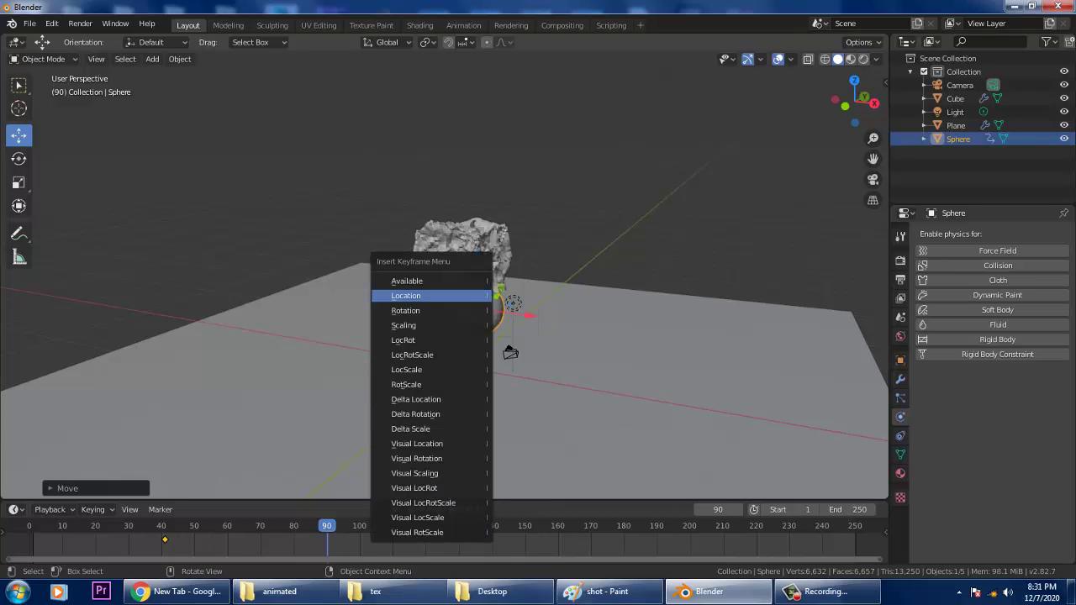
key(Return)
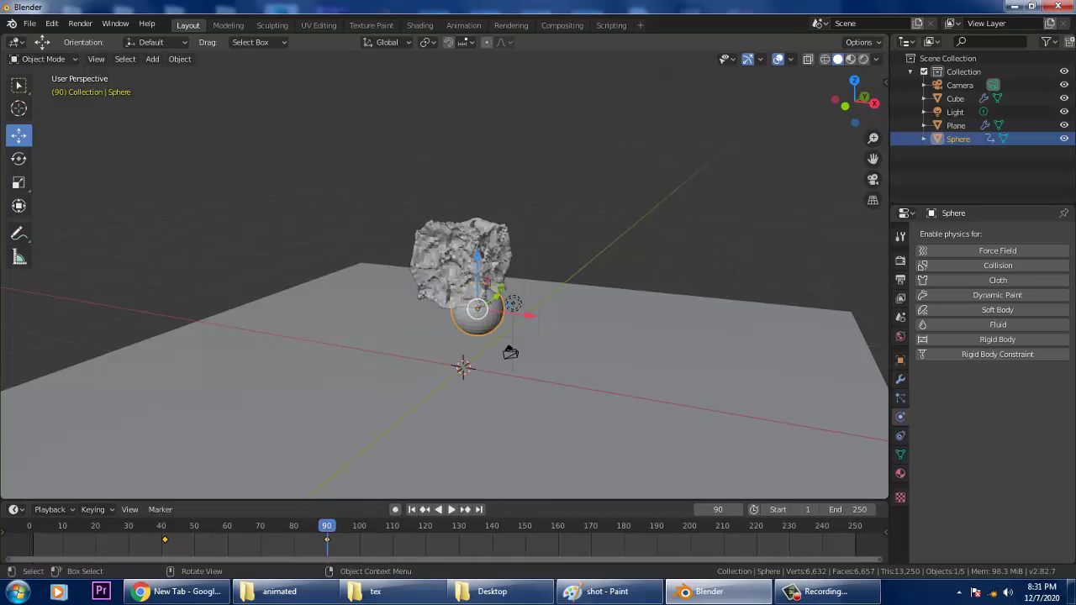
Scrub back to frame 40, select the cloth ball and set its cloth Pressure to 0.200.
drag(327, 526, 161, 526)
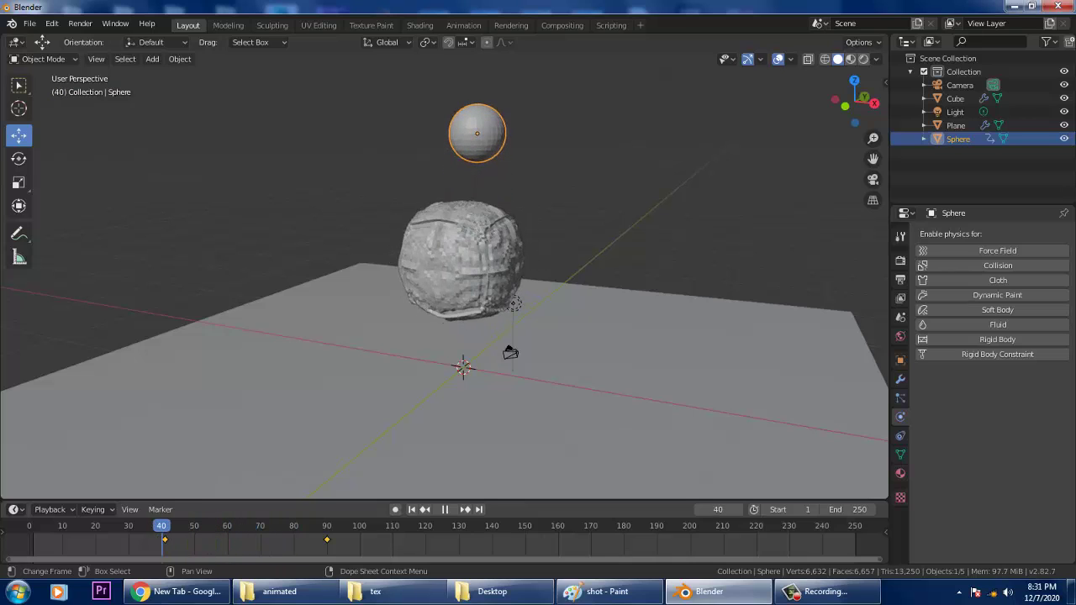
click(464, 266)
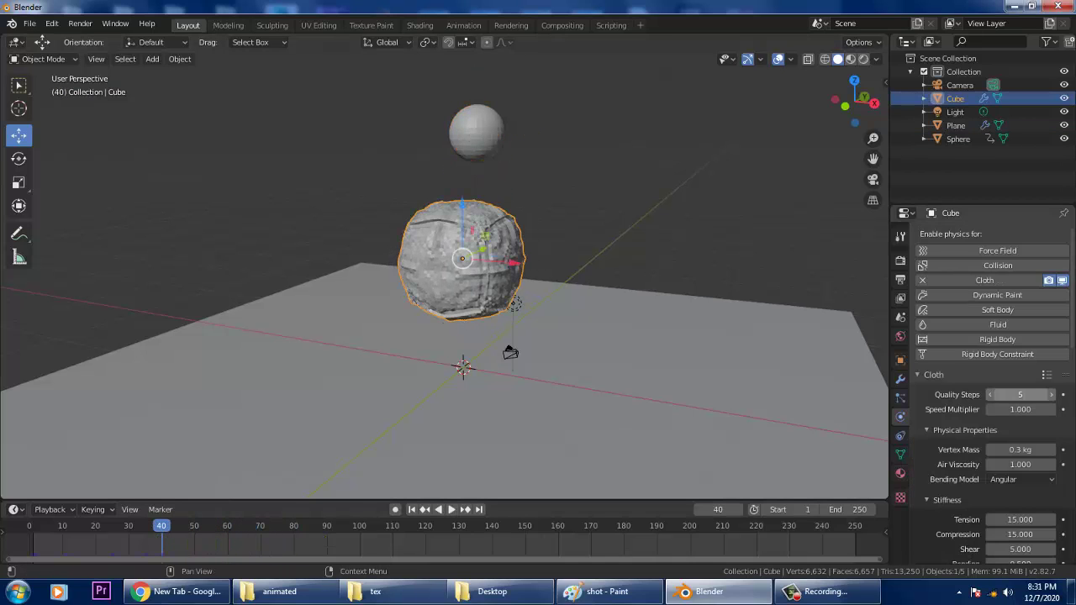
scroll(984, 387, down, 5)
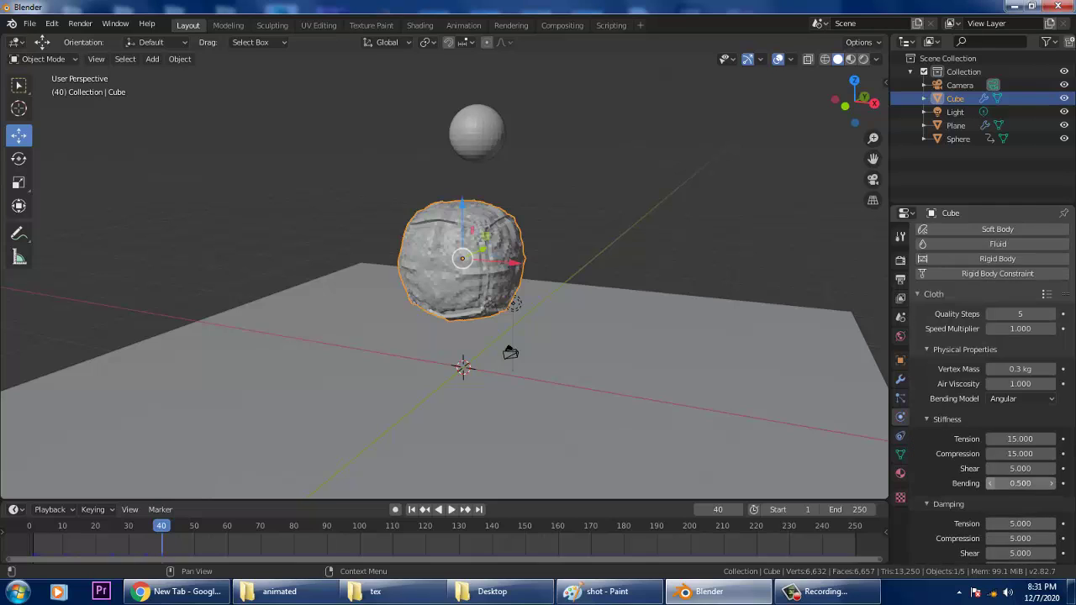
scroll(984, 387, down, 2)
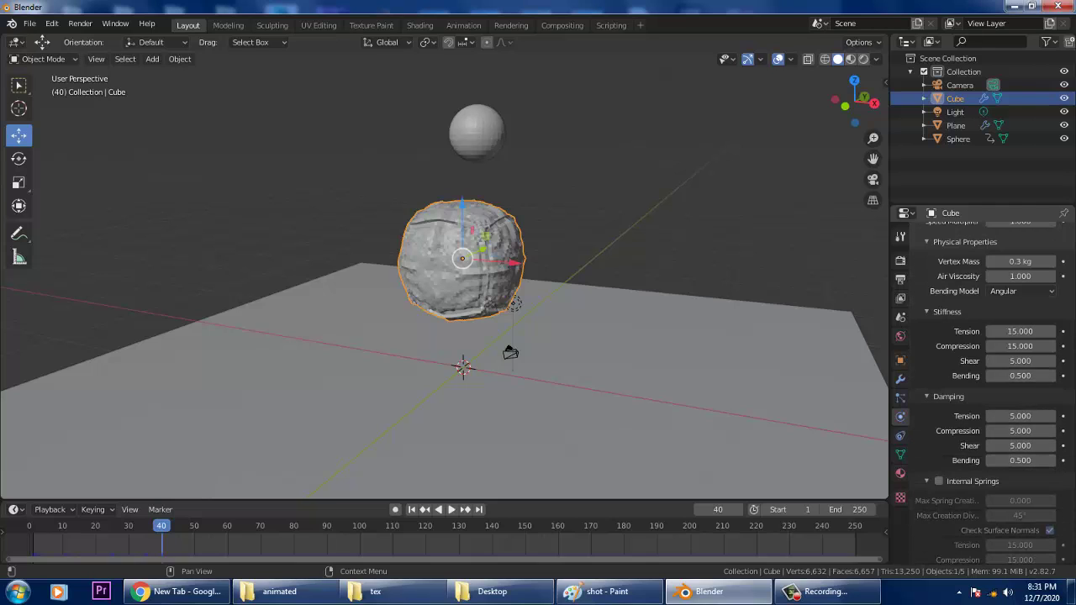
scroll(984, 387, up, 6)
scroll(1010, 483, down, 12)
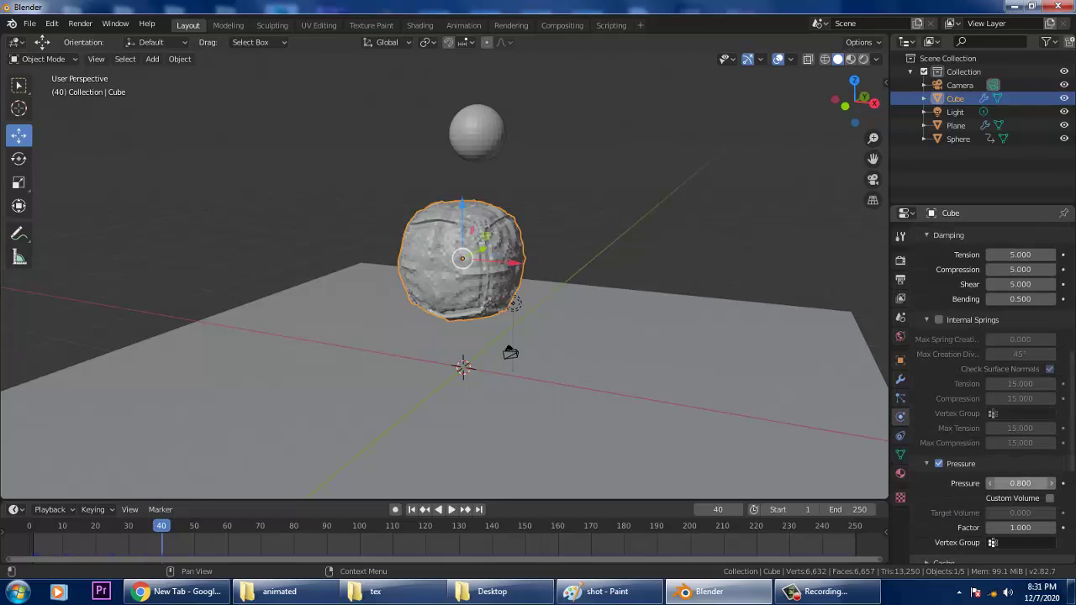
drag(1021, 484, 1016, 483)
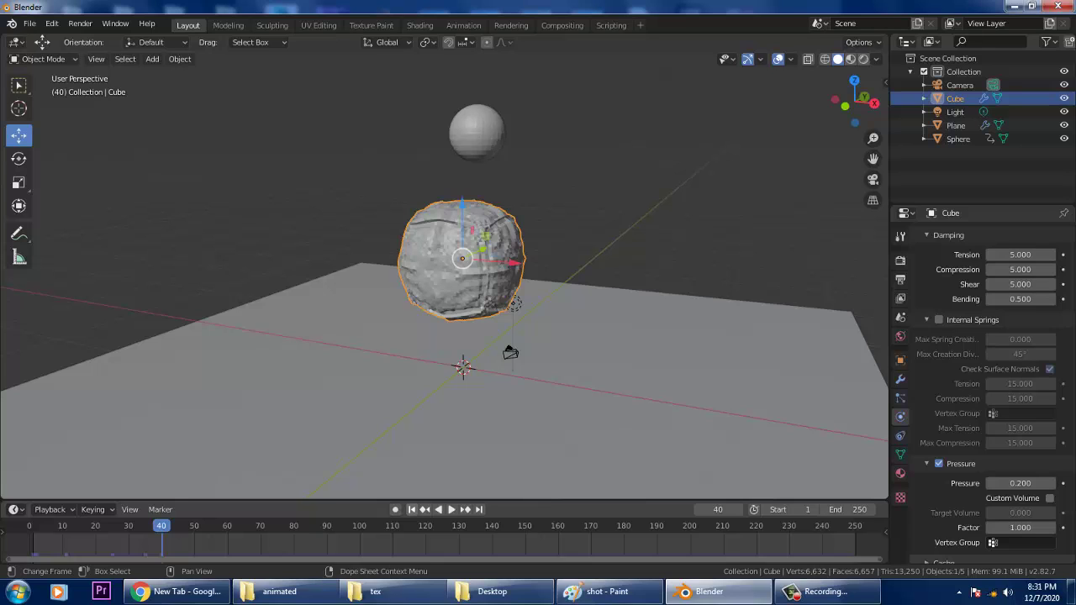
Play the simulation from the start to about frame 42 to check the cloth ball, and return to frame 0.
drag(134, 526, 30, 526)
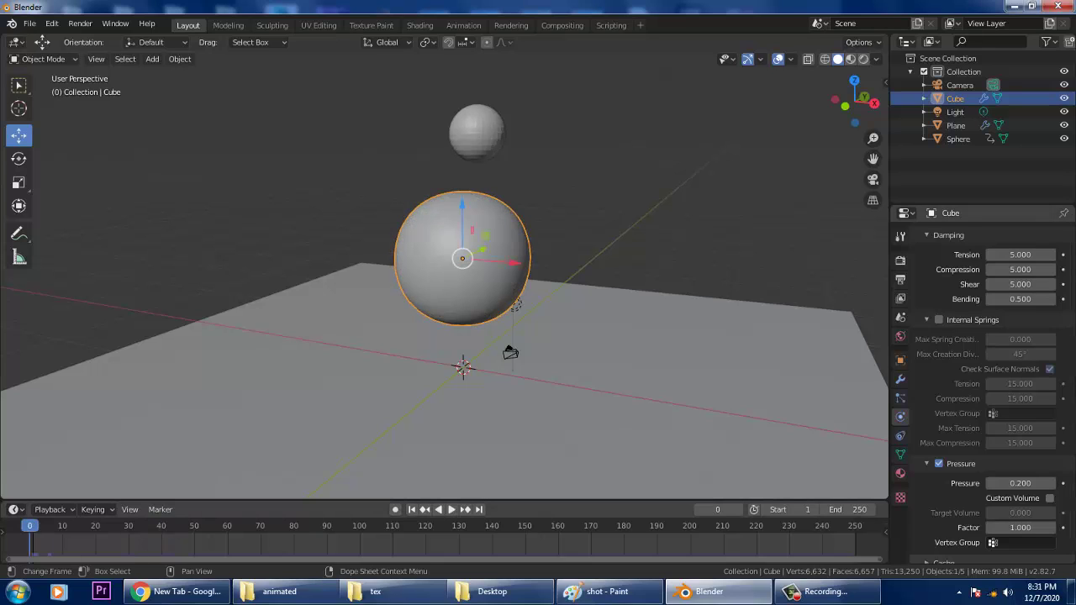
click(444, 510)
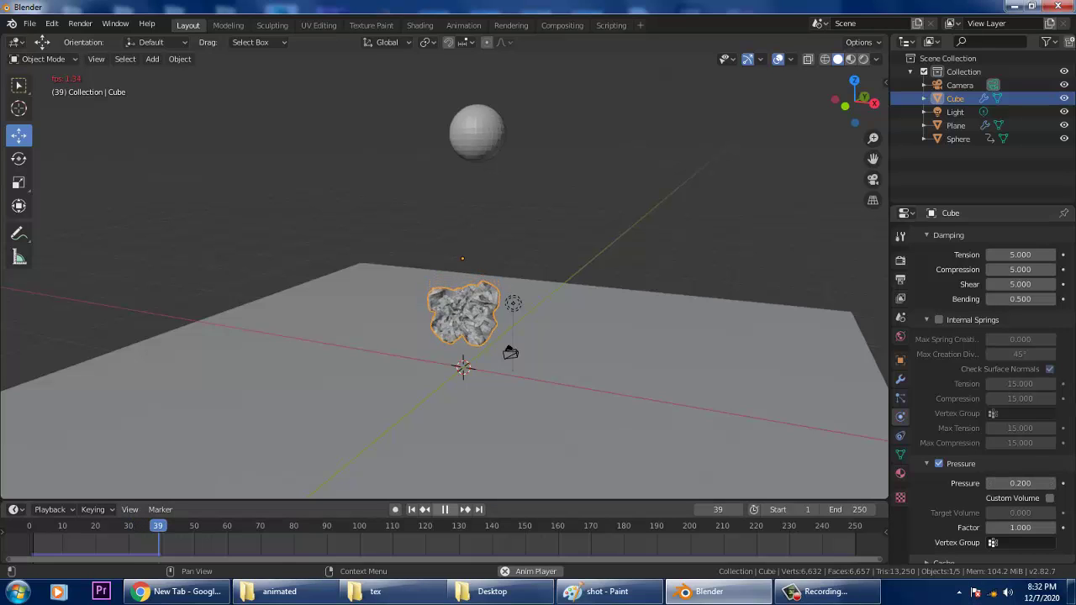
click(451, 510)
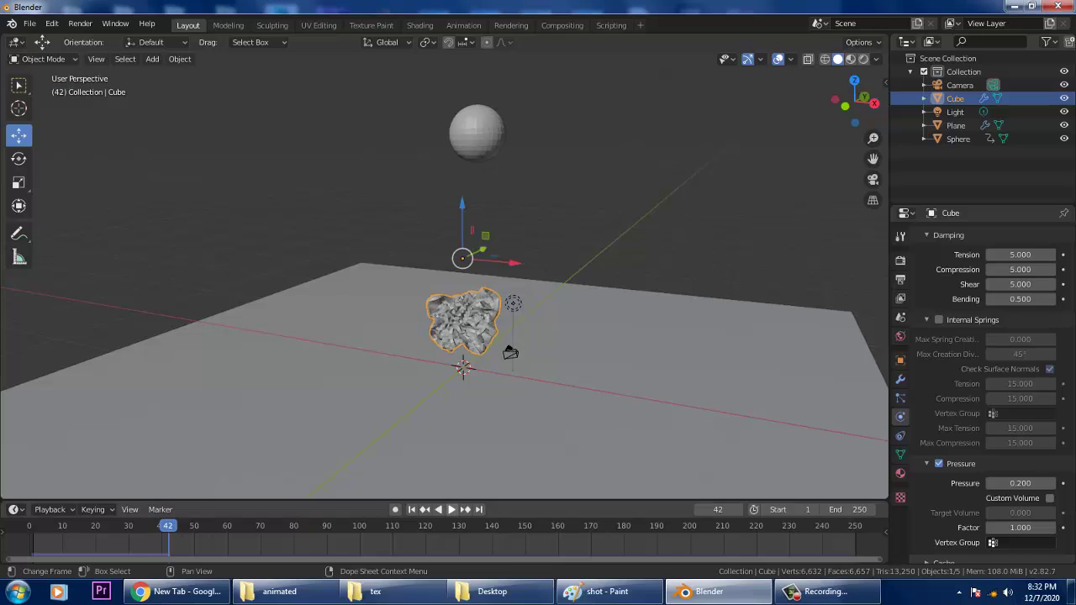
drag(165, 526, 31, 526)
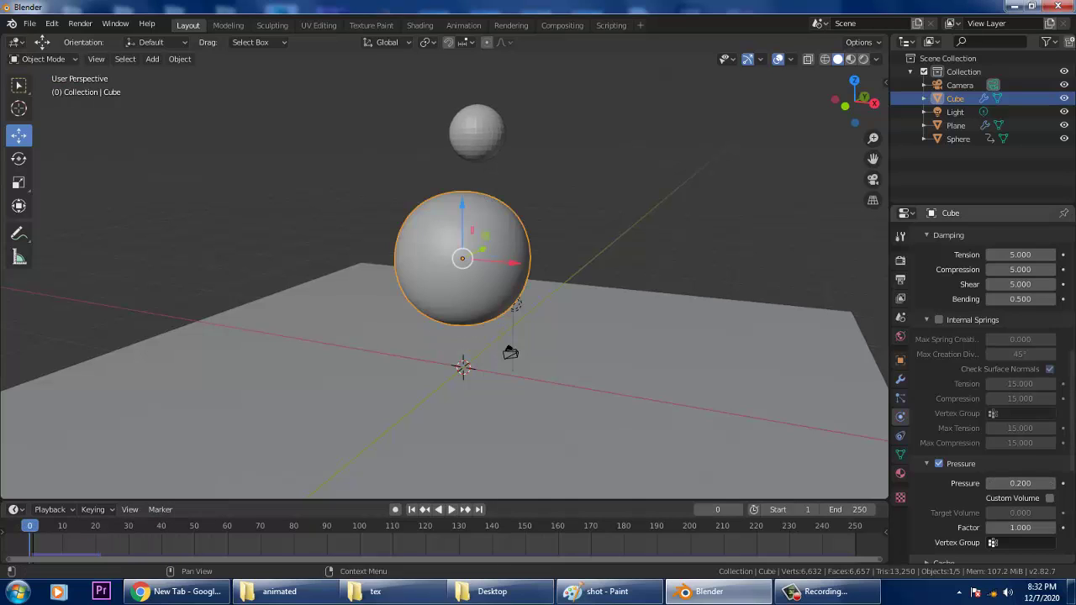
Set the ball's cloth Pressure to 4.000 and play the simulation to about frame 9 to test it.
click(1021, 483)
text(4)
key(Return)
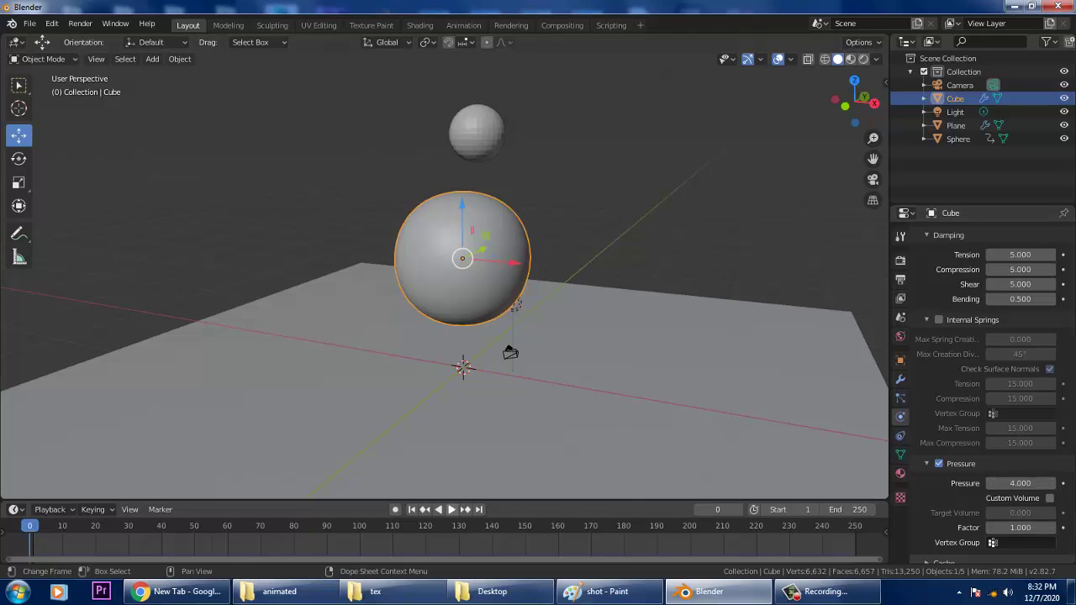
click(451, 510)
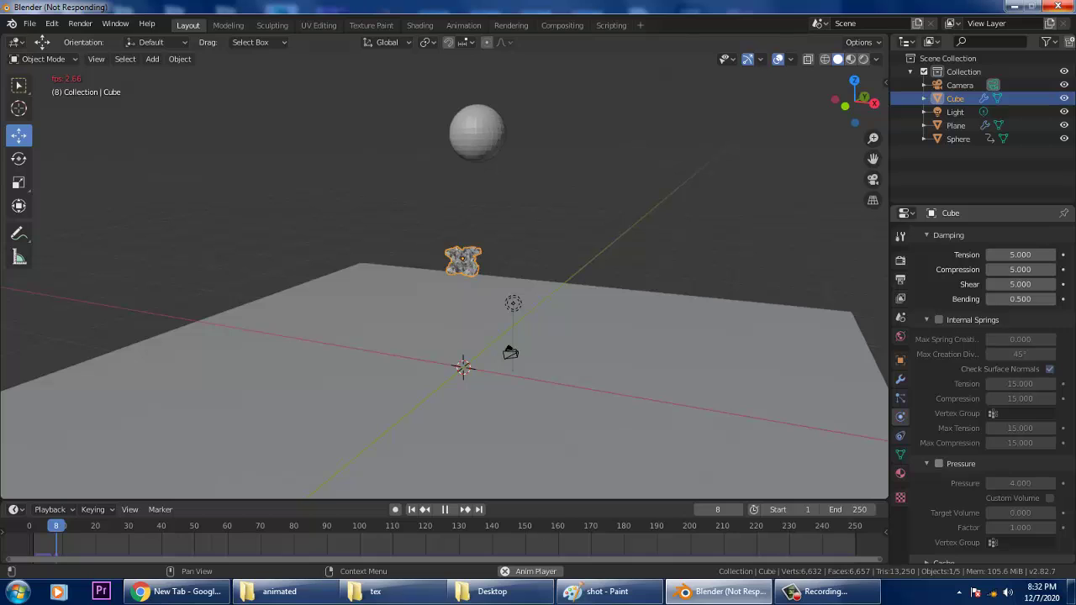
click(445, 510)
Select the ground plane, return to frame 1, and review the plane's Collision physics settings.
click(458, 454)
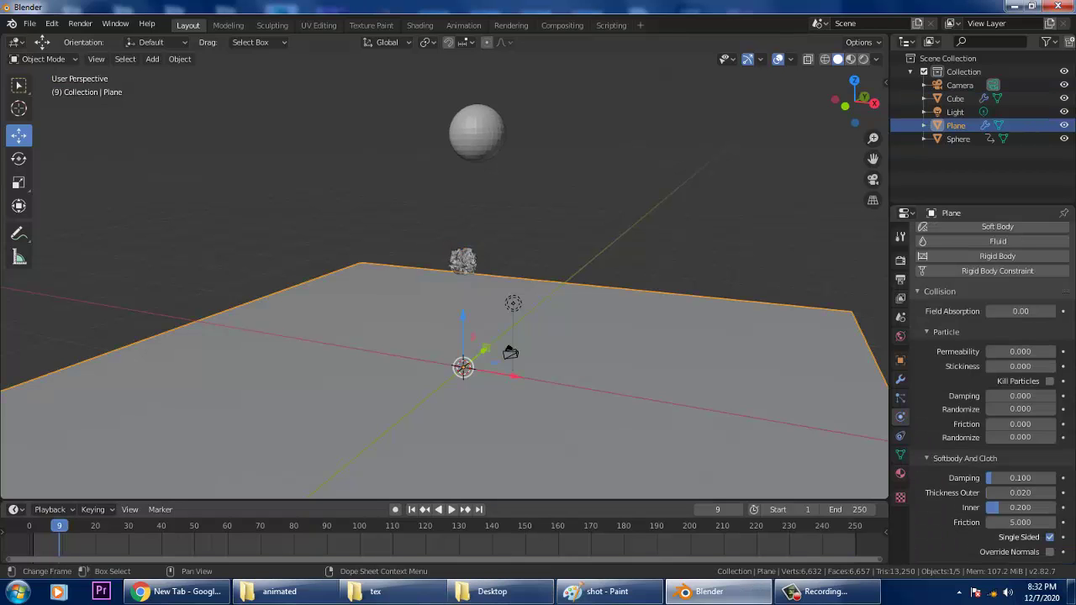
click(411, 509)
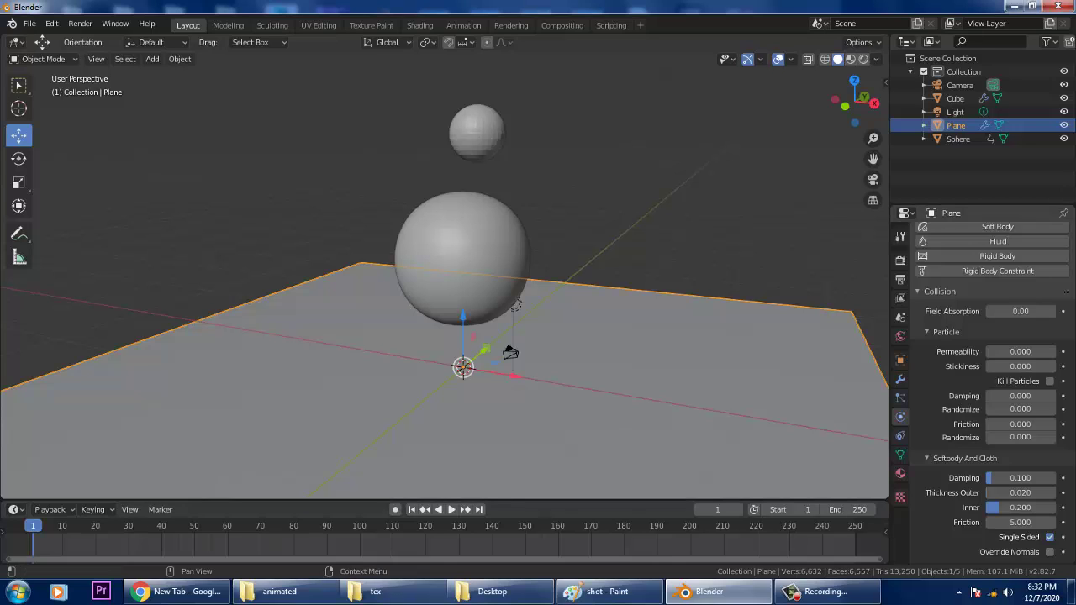
scroll(1039, 382, up, 3)
scroll(1038, 382, down, 3)
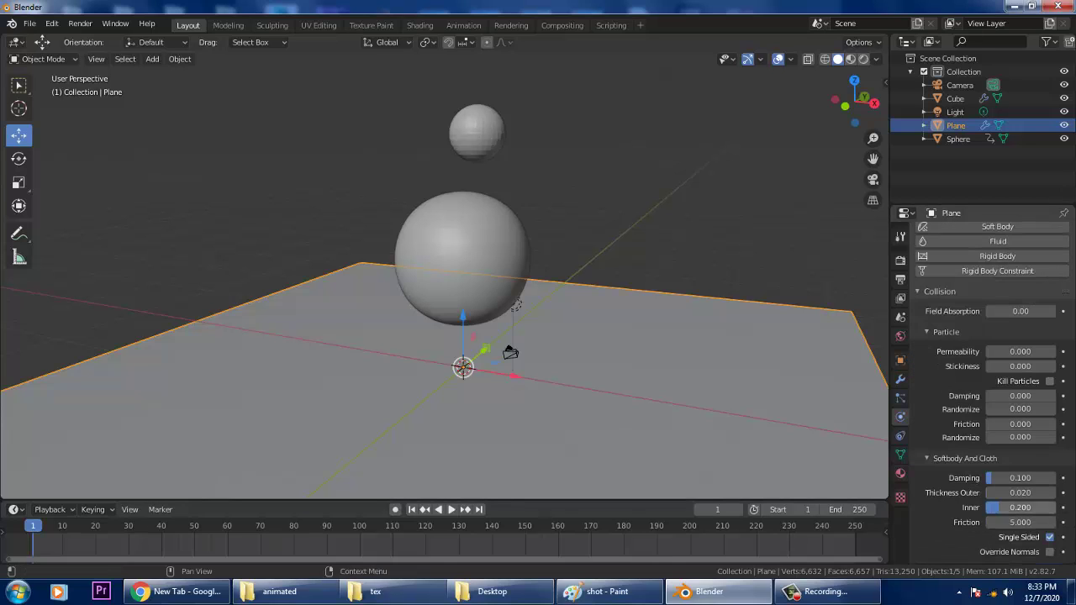
scroll(991, 382, up, 3)
scroll(990, 381, down, 3)
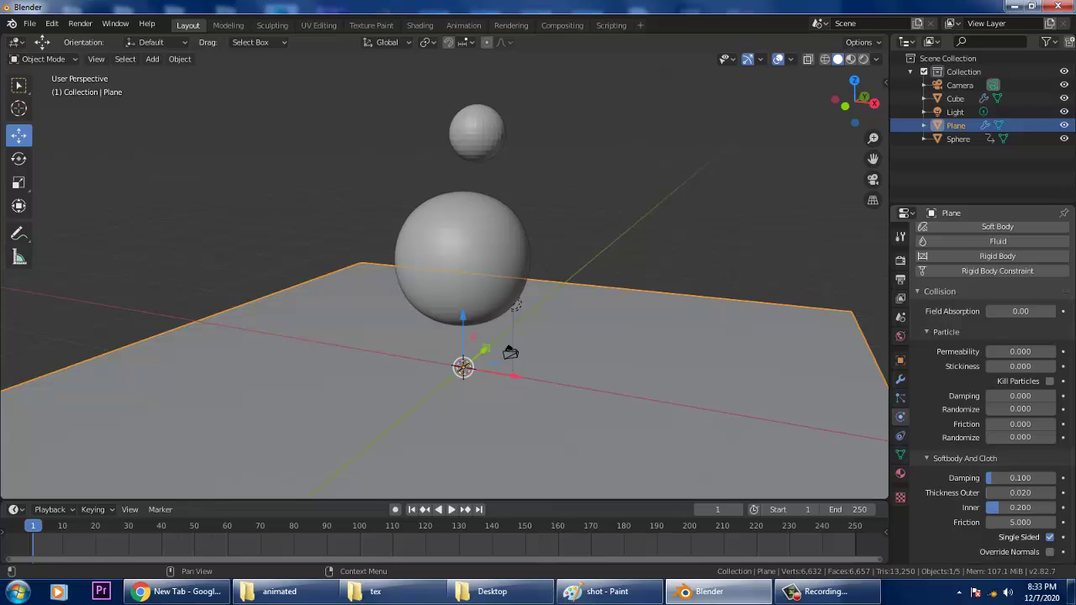
scroll(991, 381, up, 3)
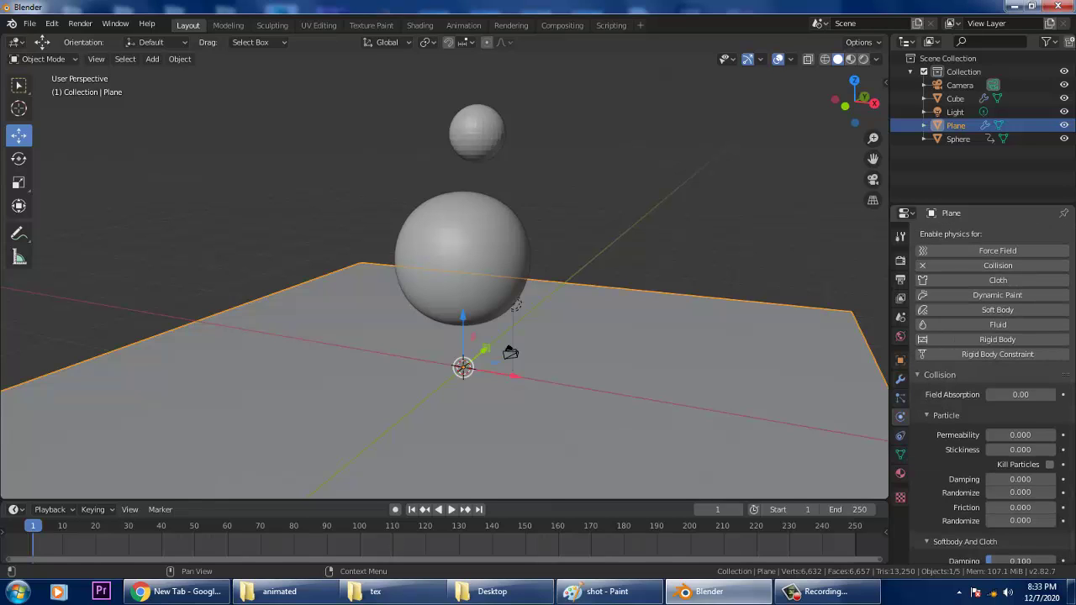
Play the simulation to about frame 77 to check the cloth ball landing on the plane, and return to frame 1.
scroll(991, 382, down, 3)
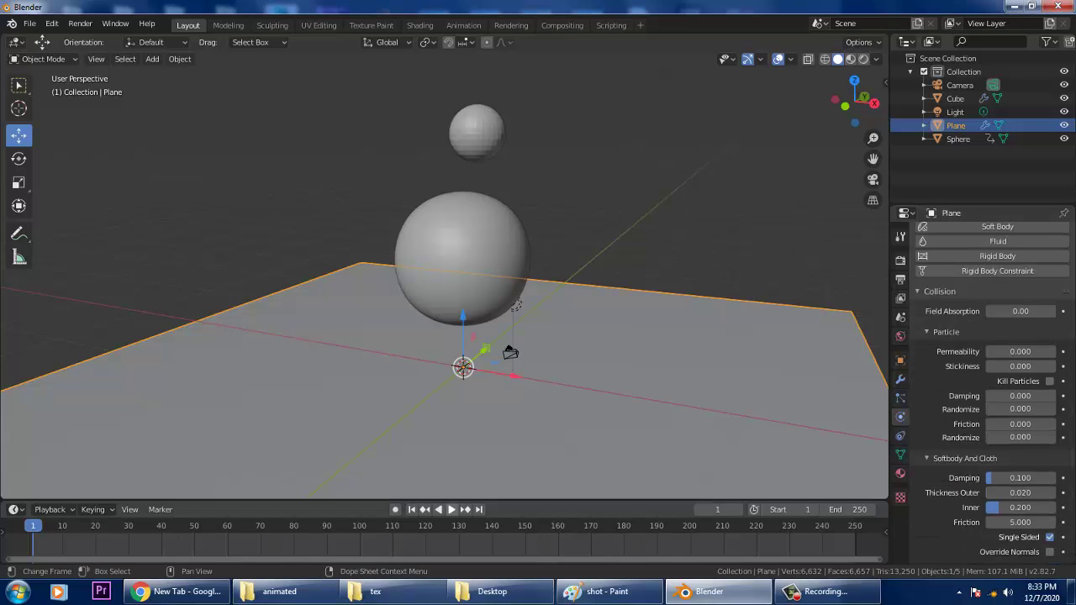
click(452, 510)
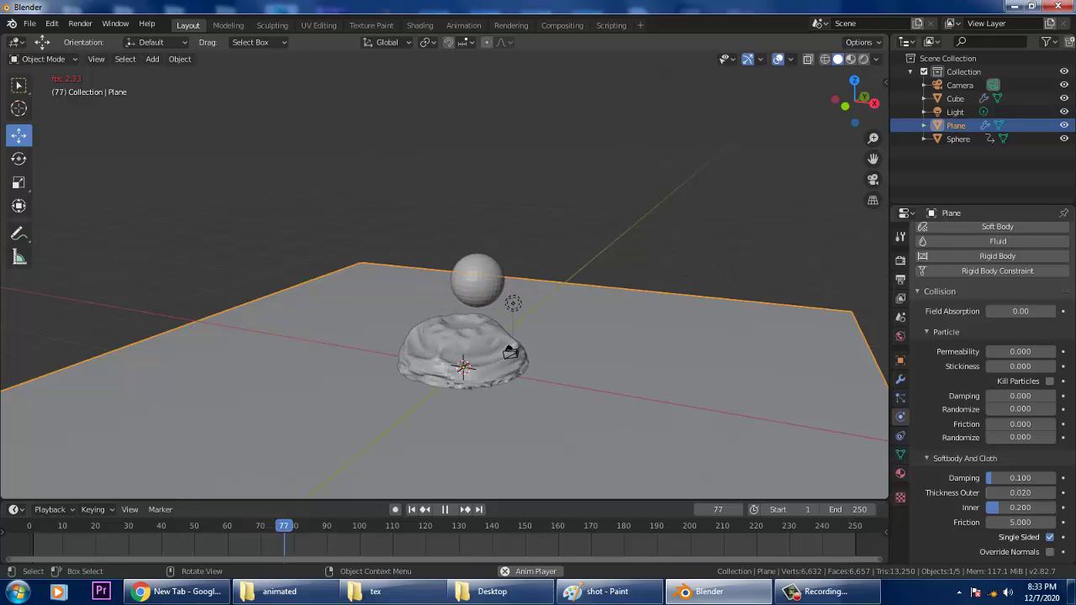
click(445, 509)
click(412, 510)
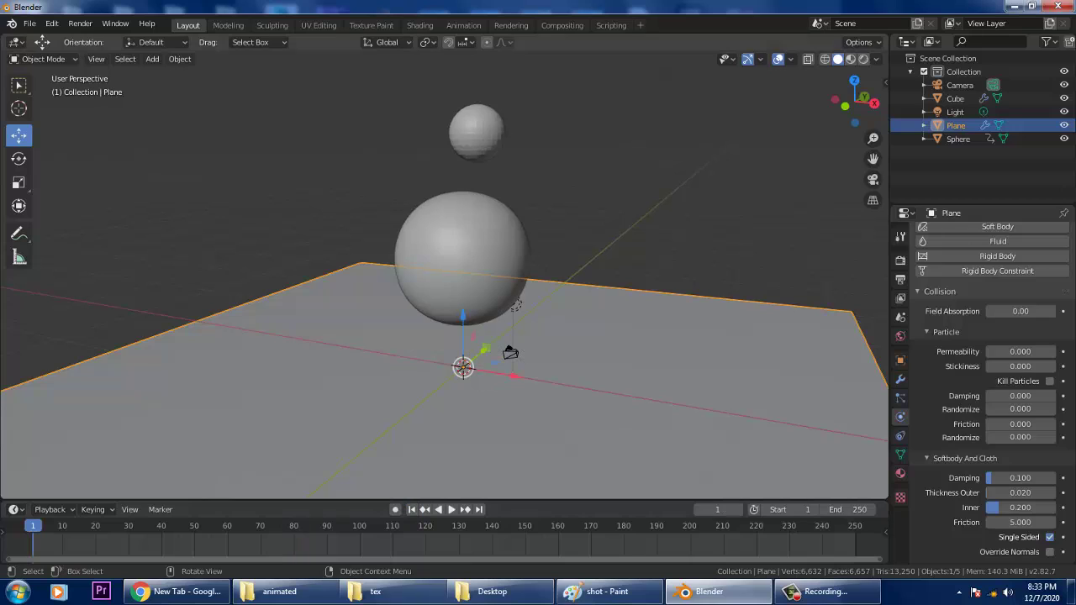
Select the cloth ball and enable Pressure in its cloth physics settings.
click(461, 269)
scroll(983, 379, down, 3)
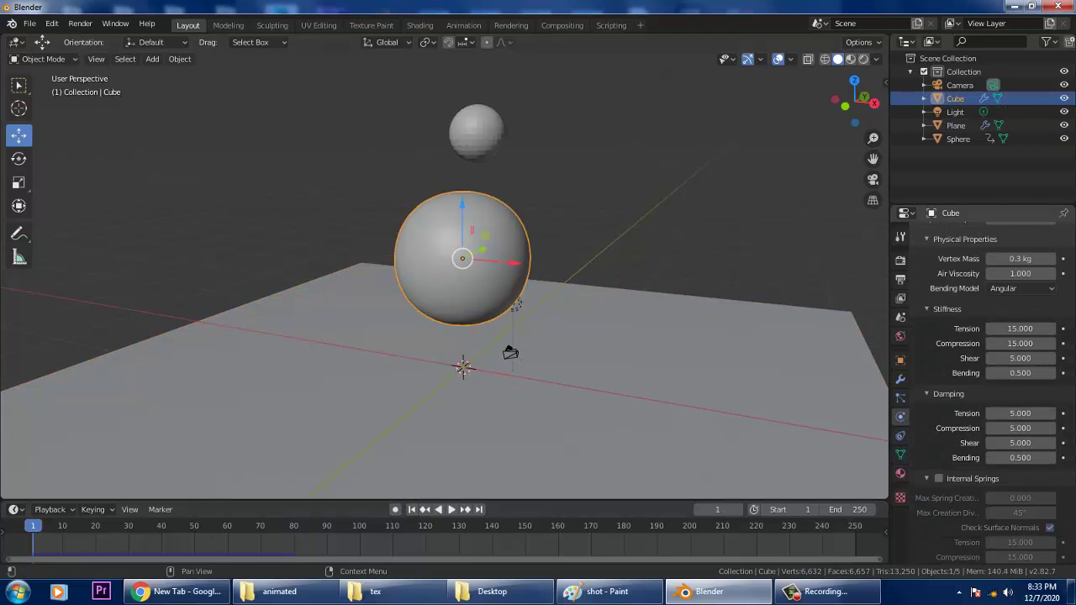
scroll(984, 378, down, 2)
scroll(983, 379, down, 2)
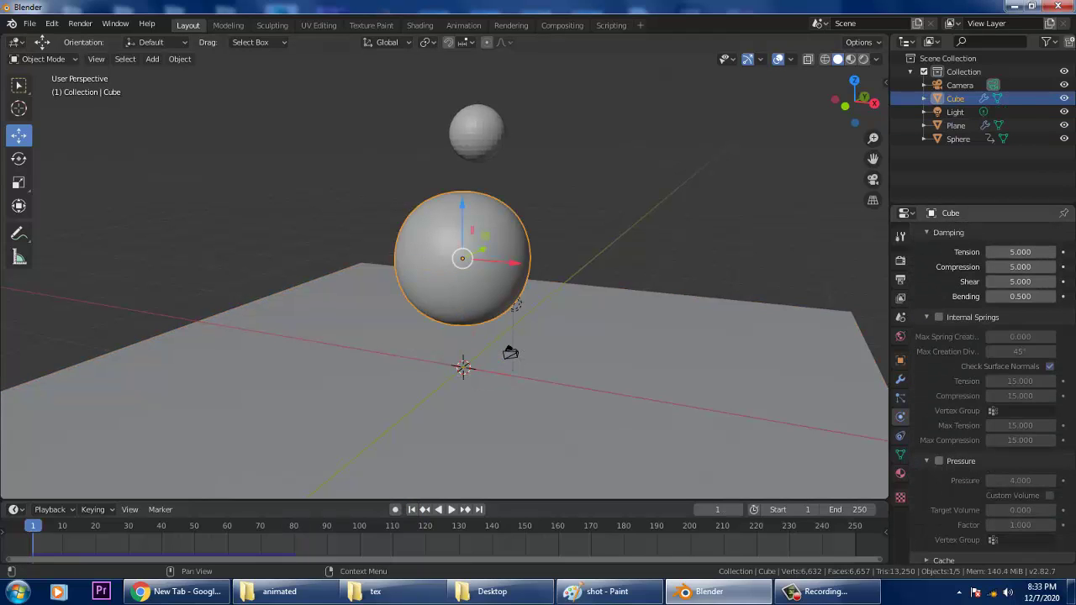
click(939, 461)
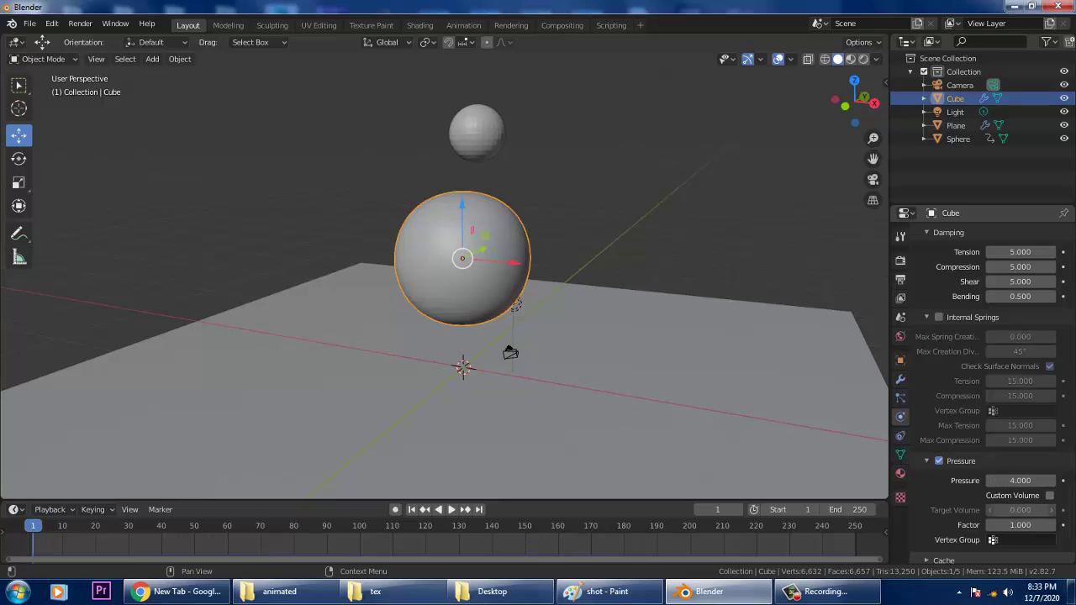
Reduce the ball's Object Collisions Distance to about 0.0904 m and its Self Collisions Distance to about 0.0169 m.
scroll(992, 464, down, 5)
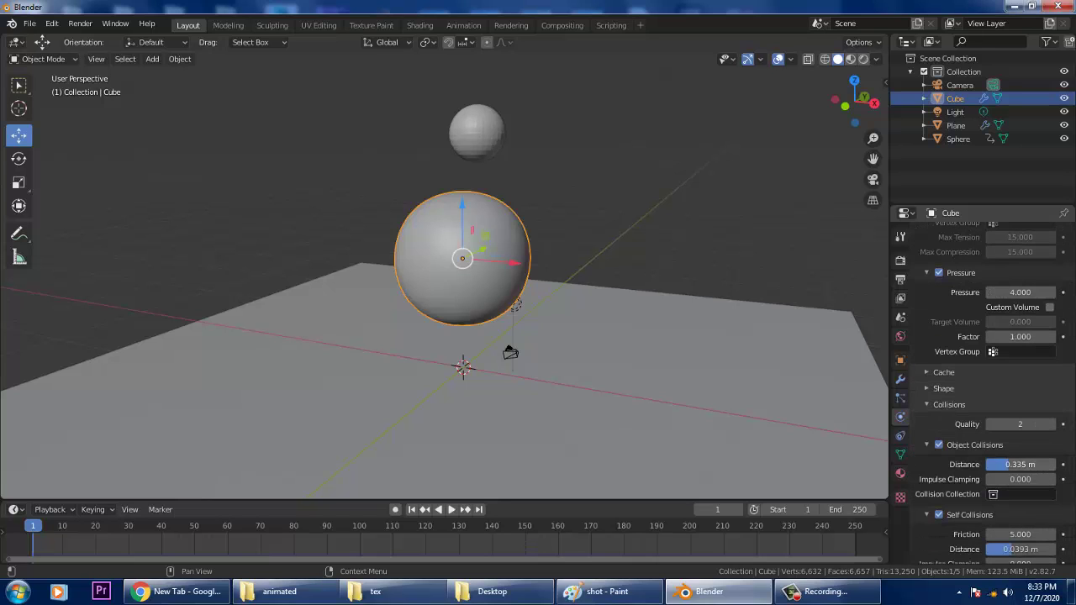
drag(1009, 465, 992, 465)
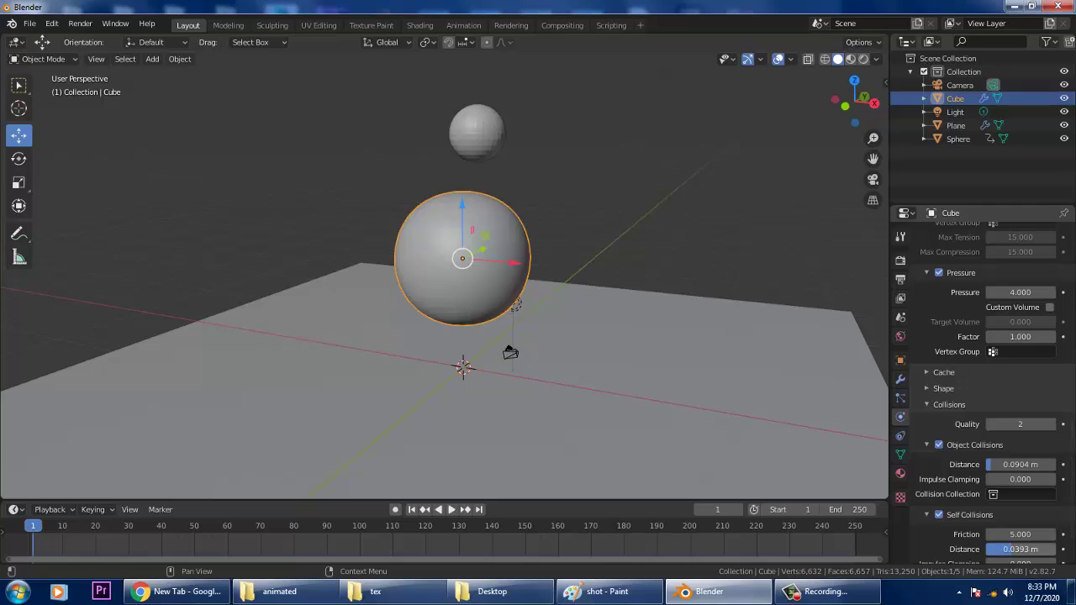
drag(1014, 549, 997, 550)
Play the simulation to about frame 7 to test the new collision distances, and return to frame 1.
click(452, 509)
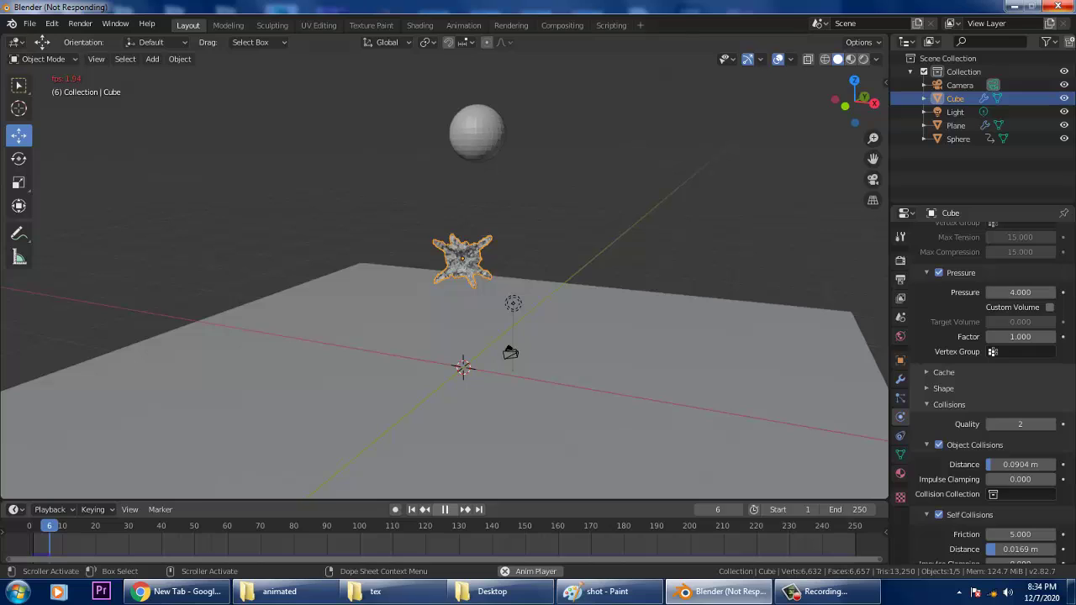
key(space)
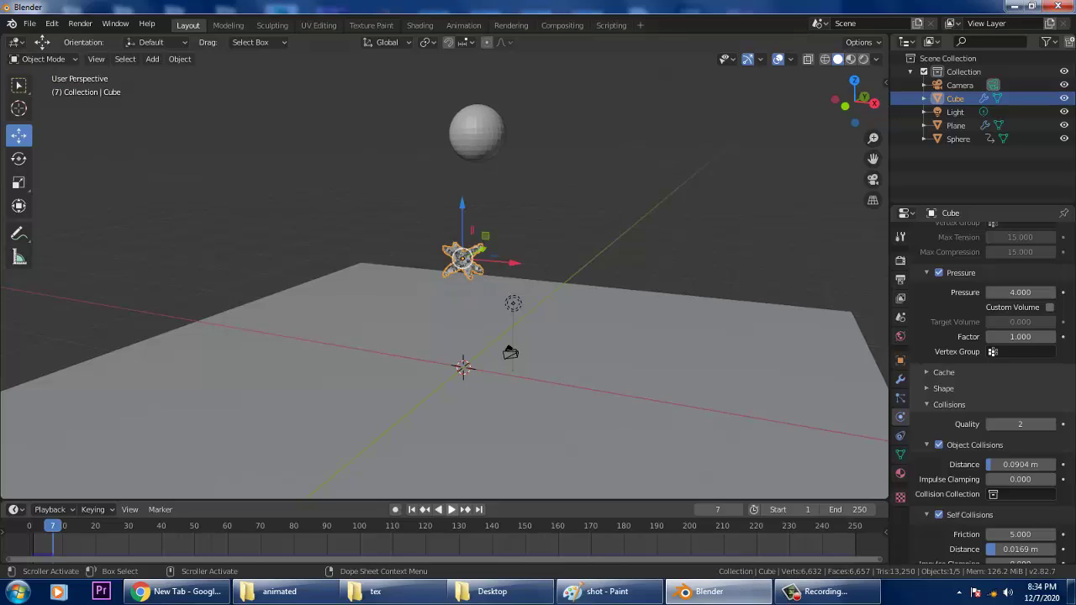
click(412, 509)
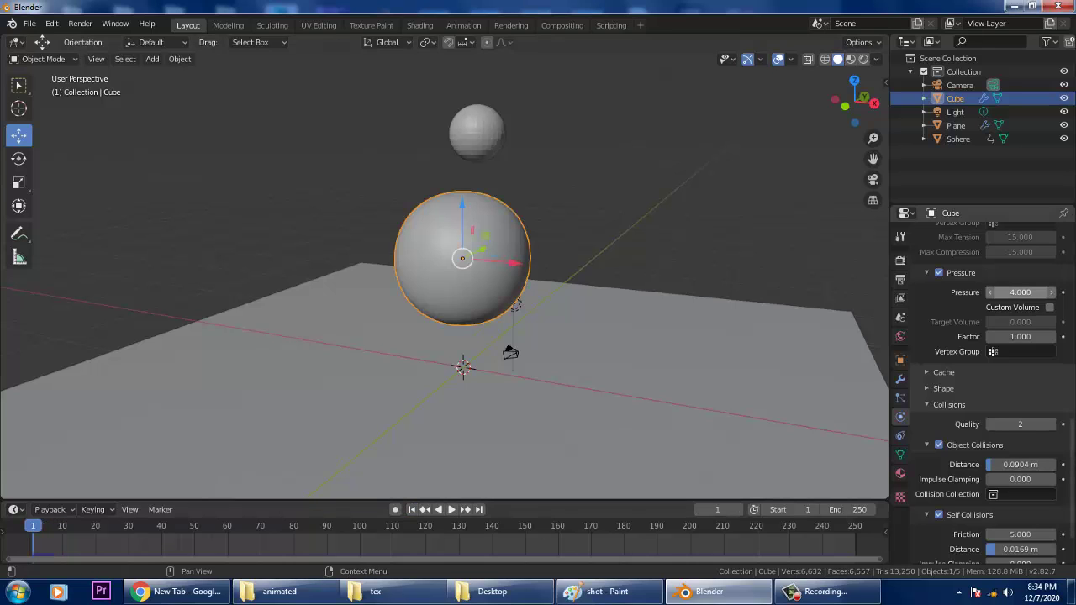
Set the ball's cloth Pressure to 0.05, play the simulation to about frame 69 to test it, and return to frame 1.
click(1020, 292)
text(0.0)
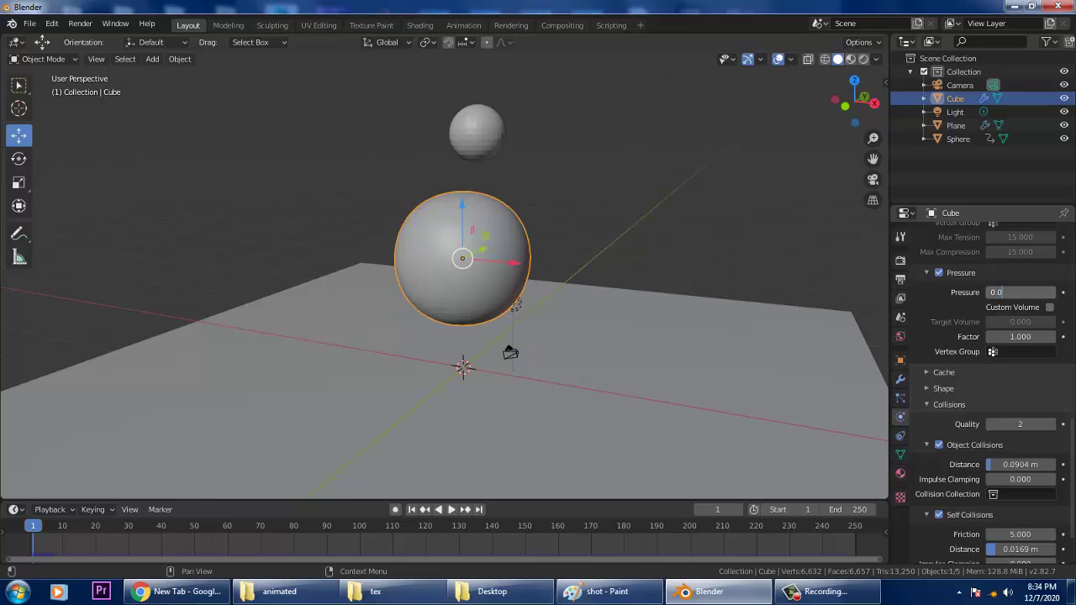
text(5)
key(Return)
key(space)
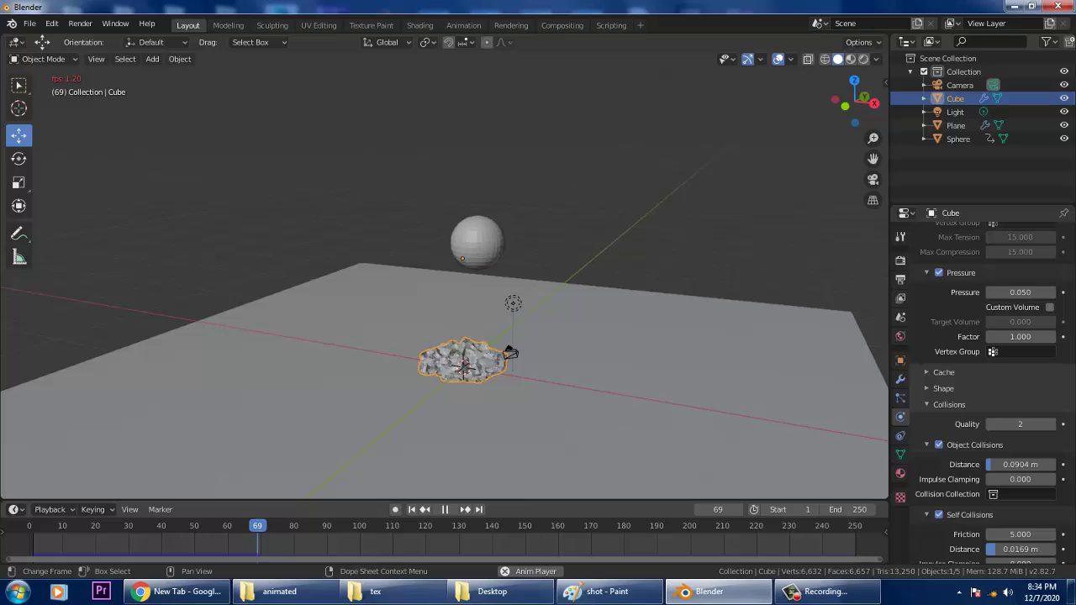
click(443, 509)
click(413, 510)
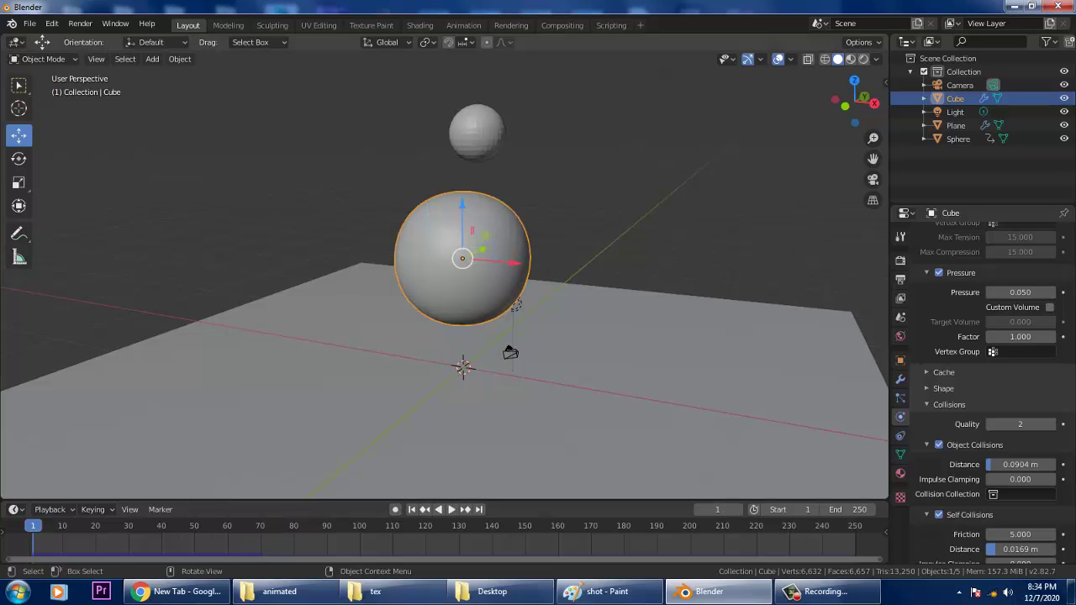
Shift the small sphere's keyframes earlier, placing the first at frame 10 and the second at about frame 38.
click(476, 134)
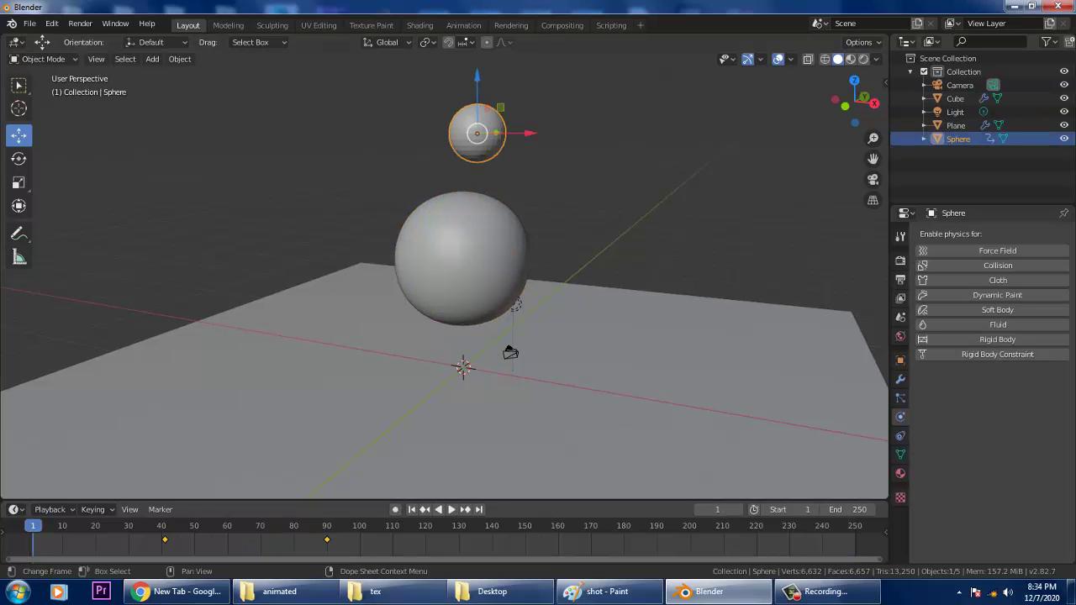
key(g)
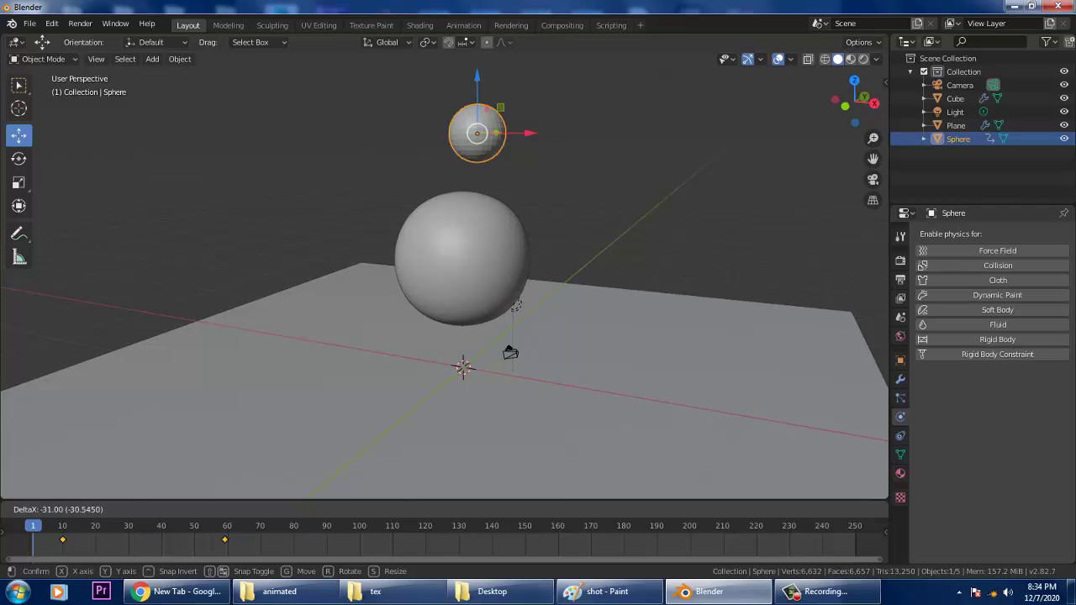
key(Return)
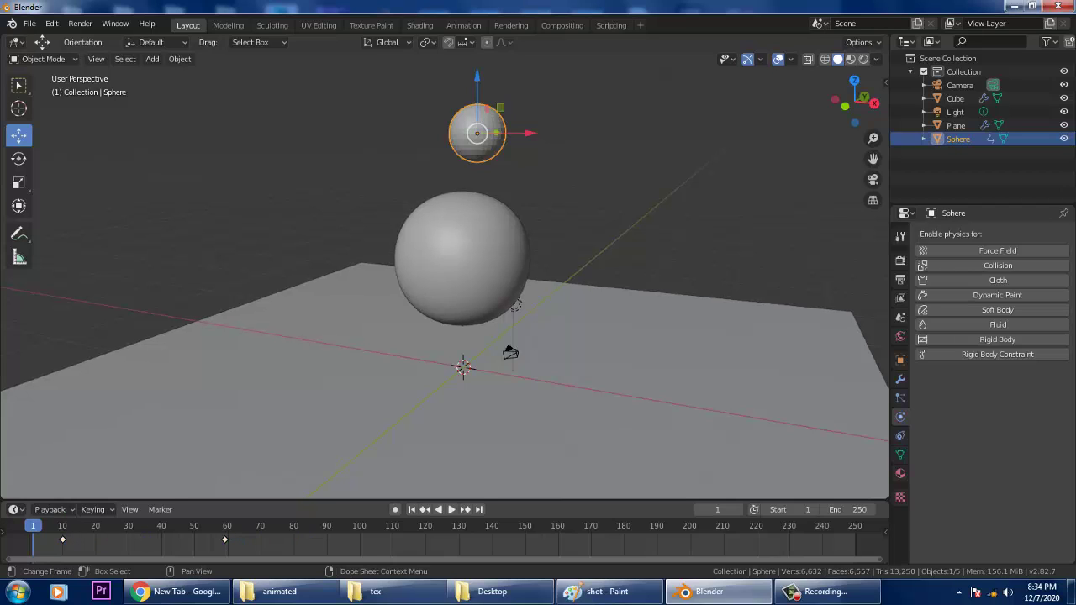
drag(225, 540, 155, 540)
On the cloth ball, set Damping Tension to about 19.4 and Shear to about 13.7, and disable Pressure.
click(955, 98)
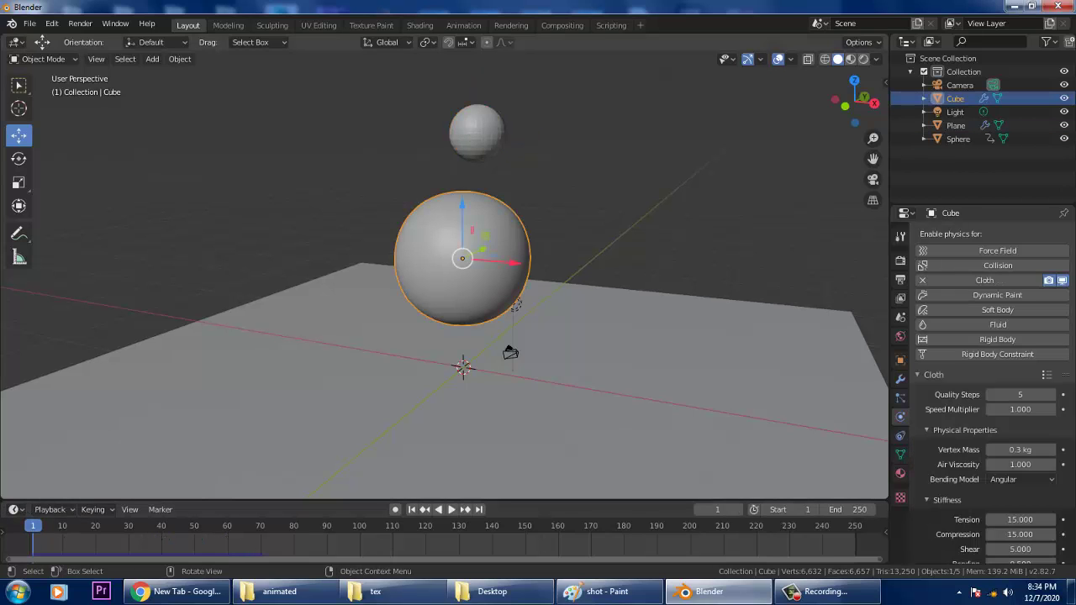
scroll(984, 378, down, 2)
scroll(984, 378, down, 4)
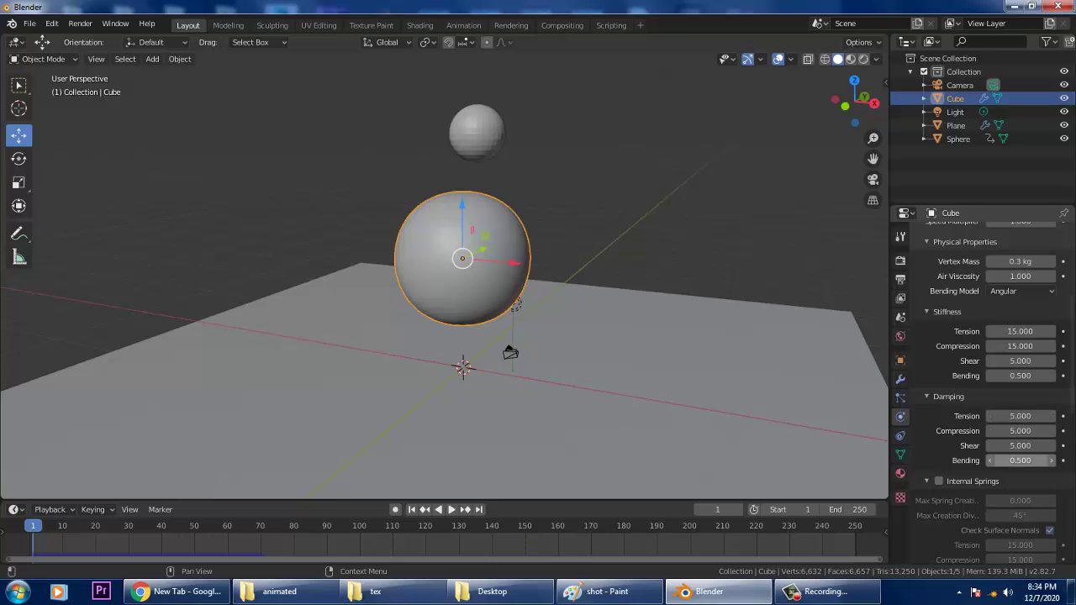
drag(1020, 445, 1039, 416)
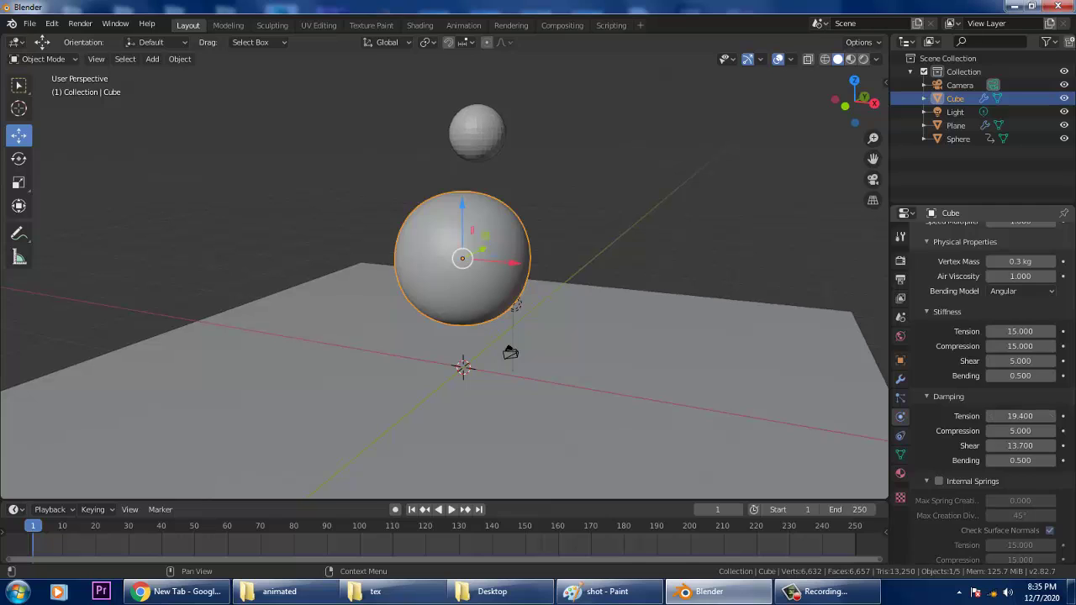
scroll(1020, 416, down, 3)
click(940, 517)
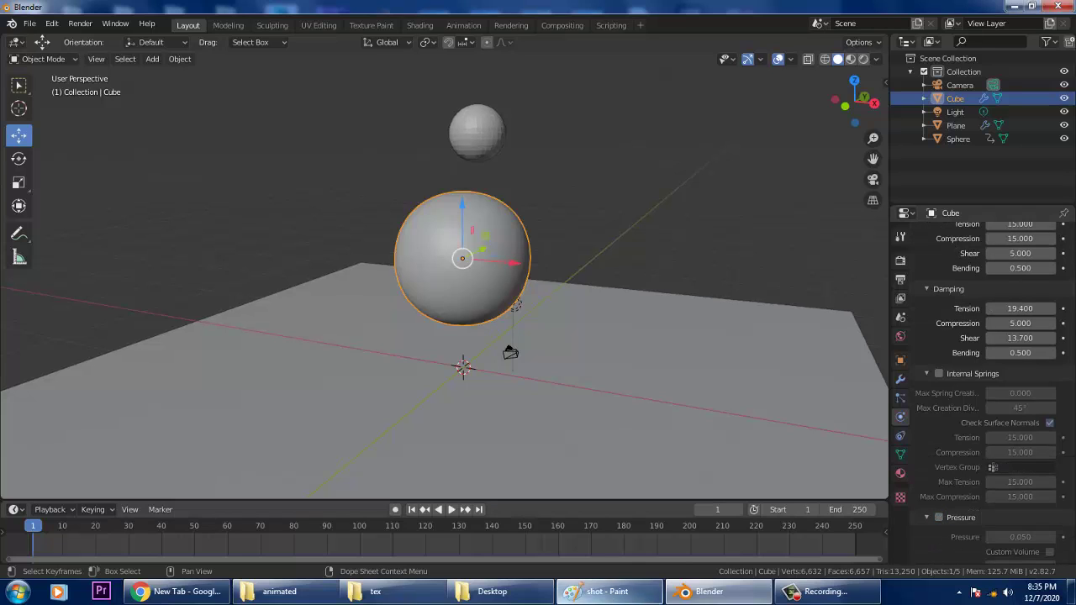
Play the simulation to about frame 72, check the plane's and small sphere's physics settings, and return to frame 1.
click(452, 510)
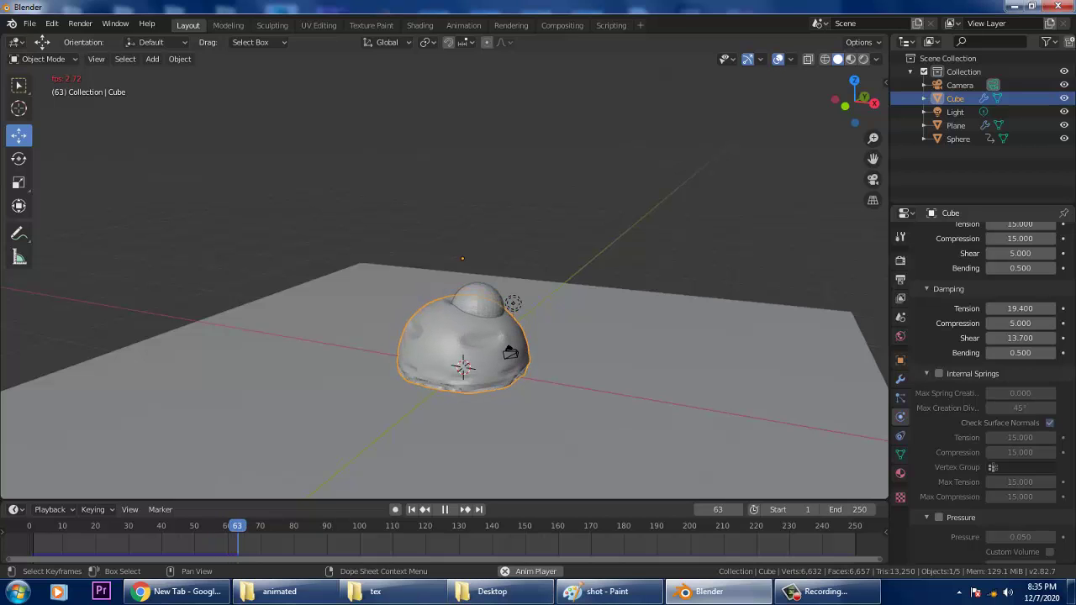
click(539, 446)
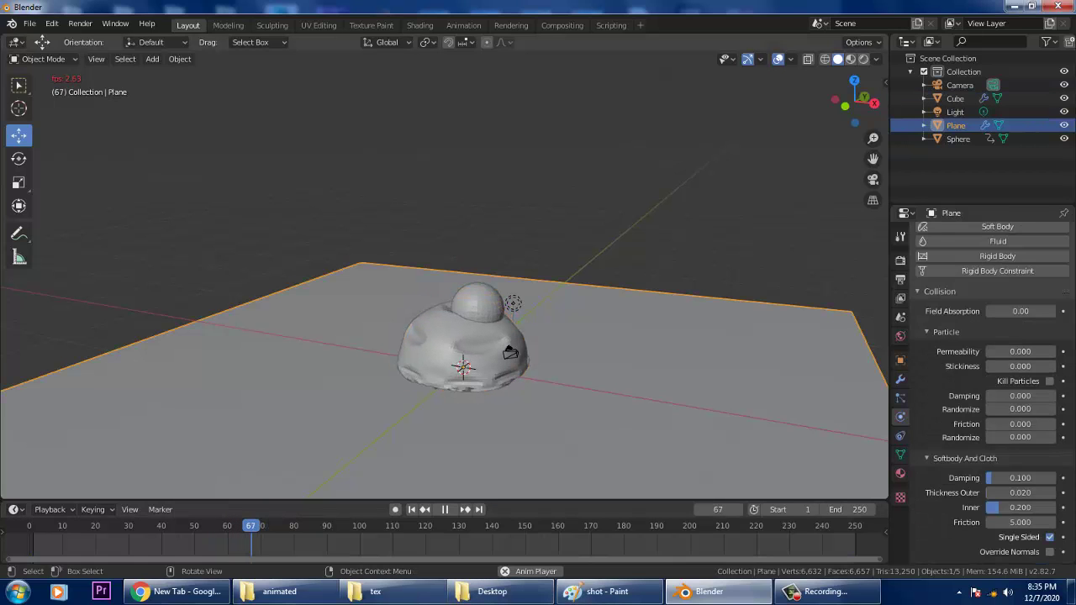
click(478, 301)
click(446, 510)
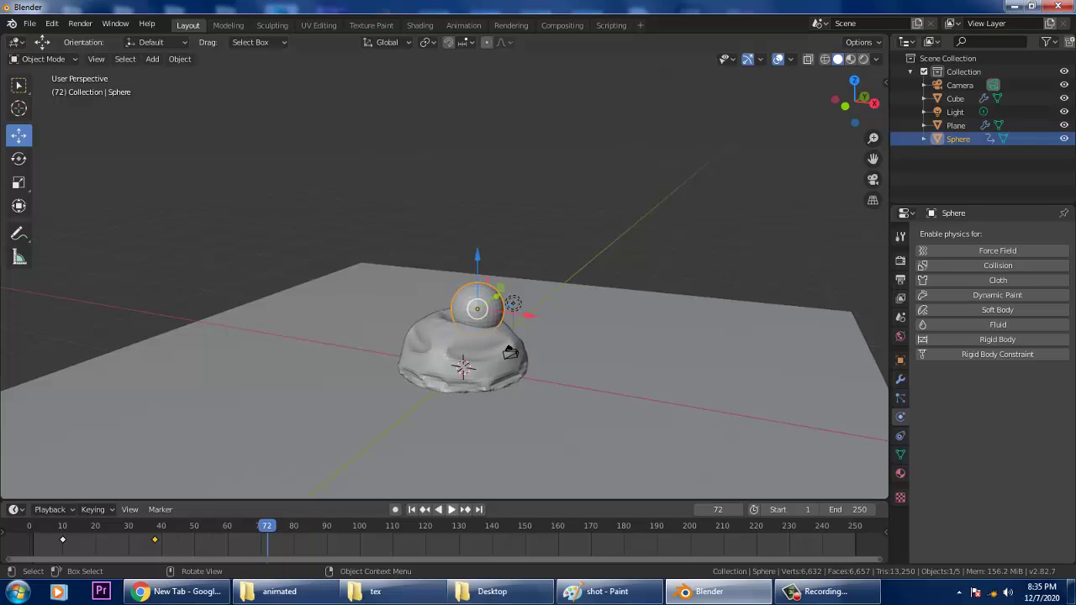
click(412, 509)
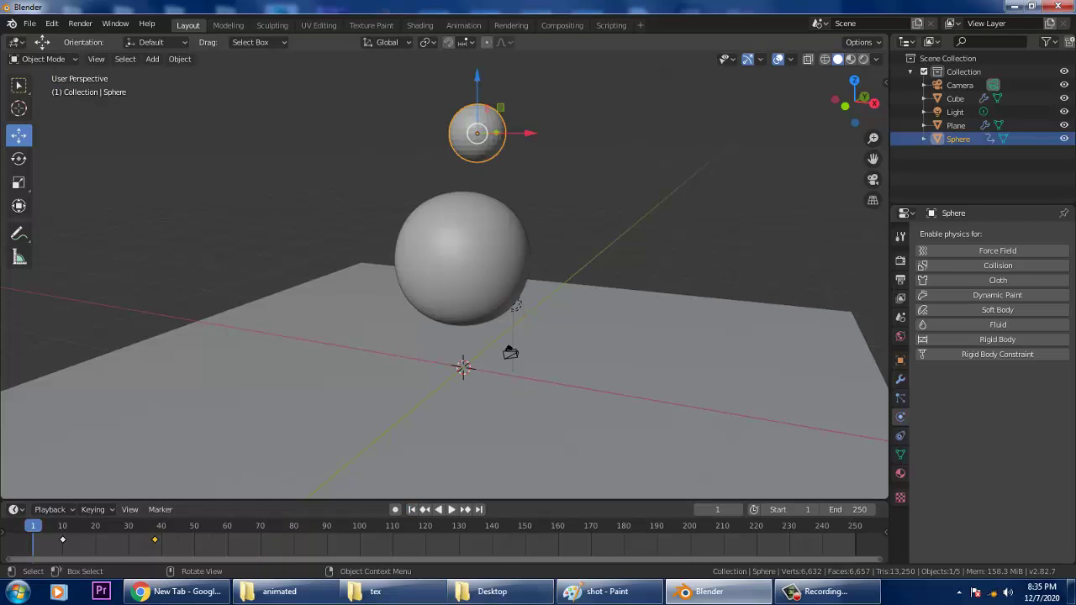
Enable Collision physics on the small sphere and play to about frame 52 to test it against the cloth ball.
click(999, 265)
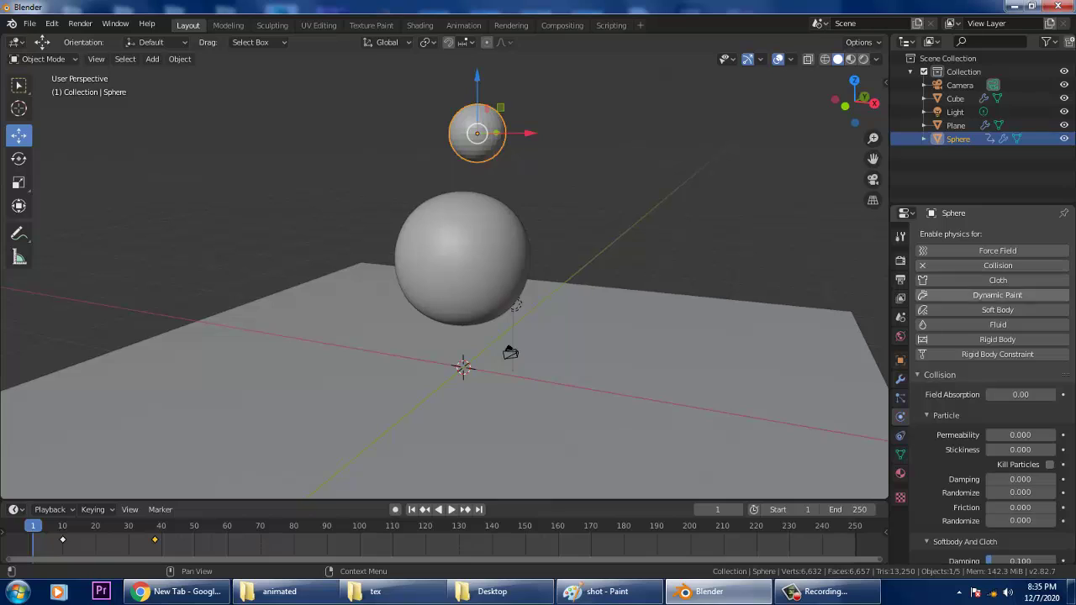
click(451, 510)
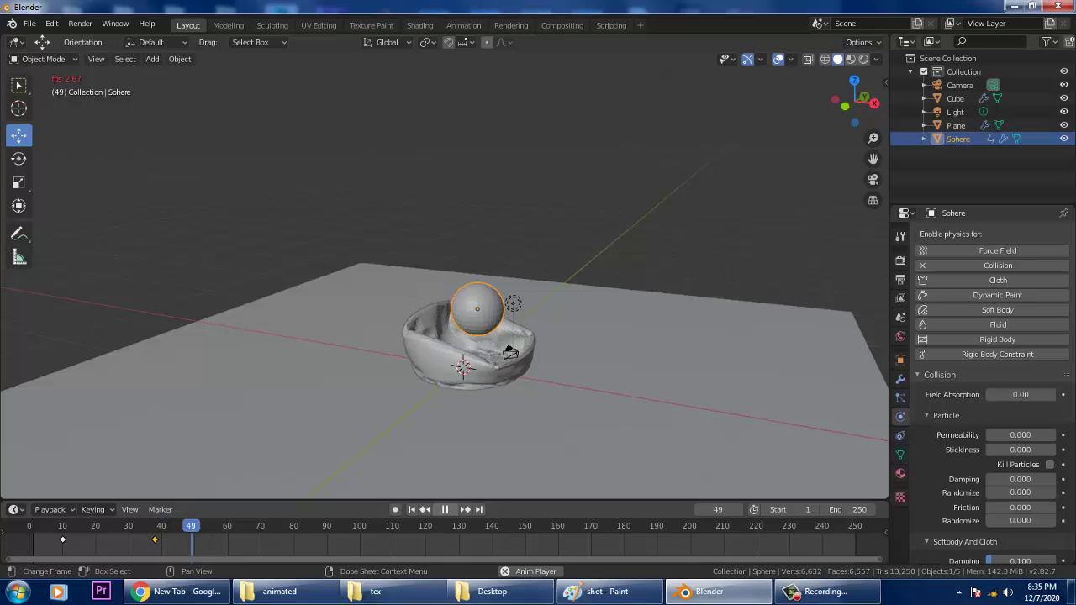
key(space)
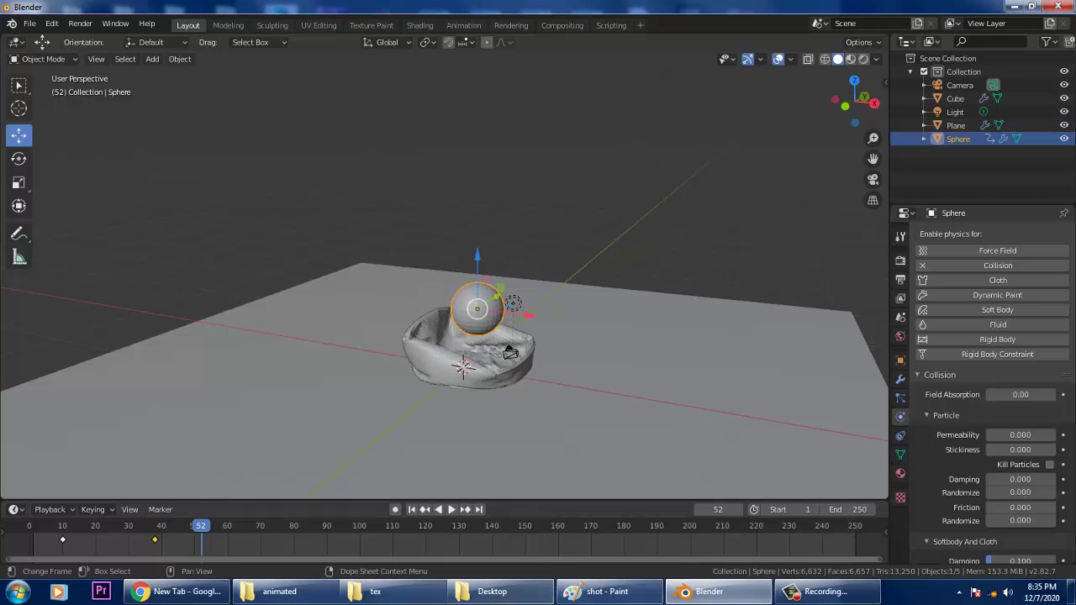
scroll(992, 379, down, 3)
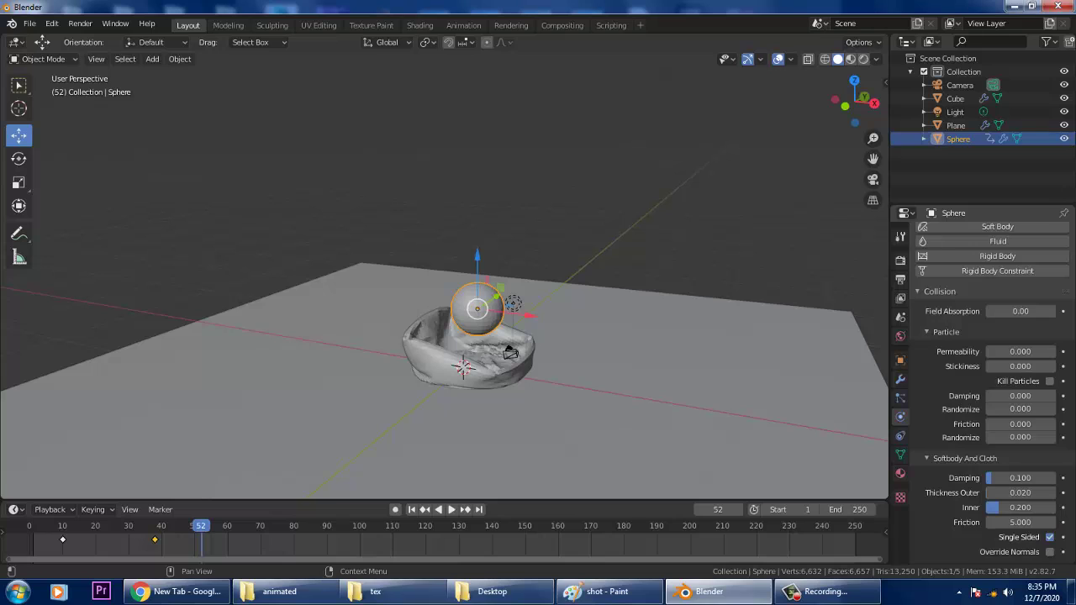
scroll(1000, 387, up, 1)
Enable Pressure in the cloth settings of the collapsed ball and set it to 1.75.
click(495, 367)
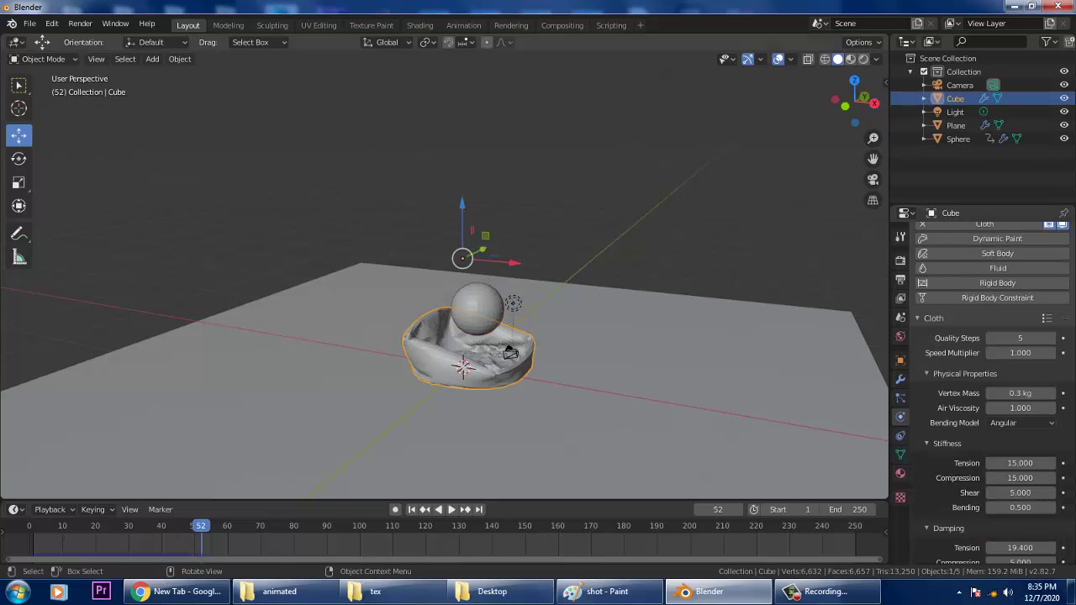
scroll(1020, 408, down, 8)
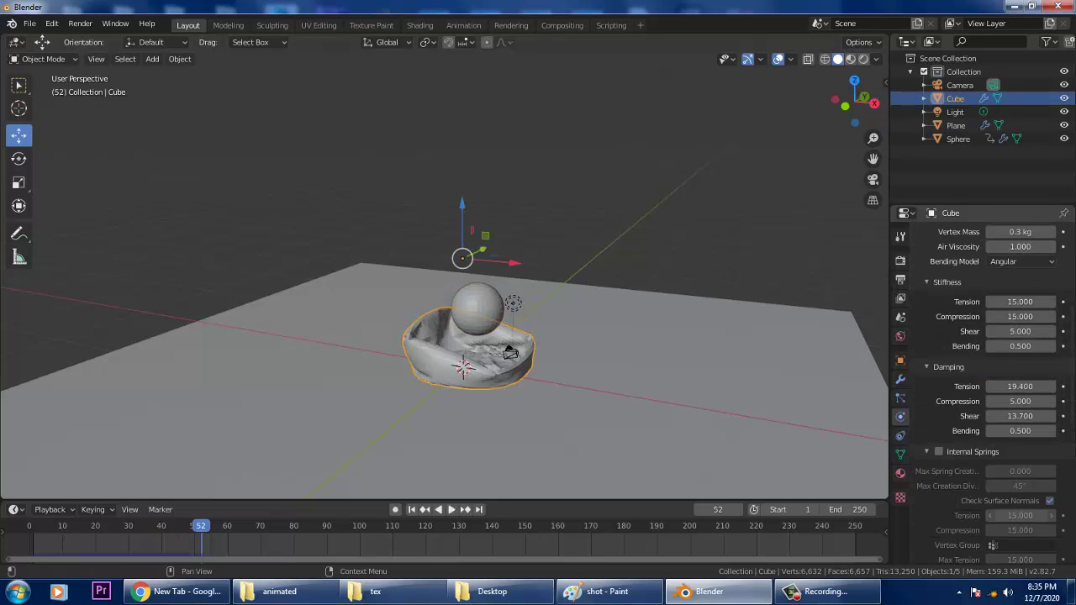
click(939, 488)
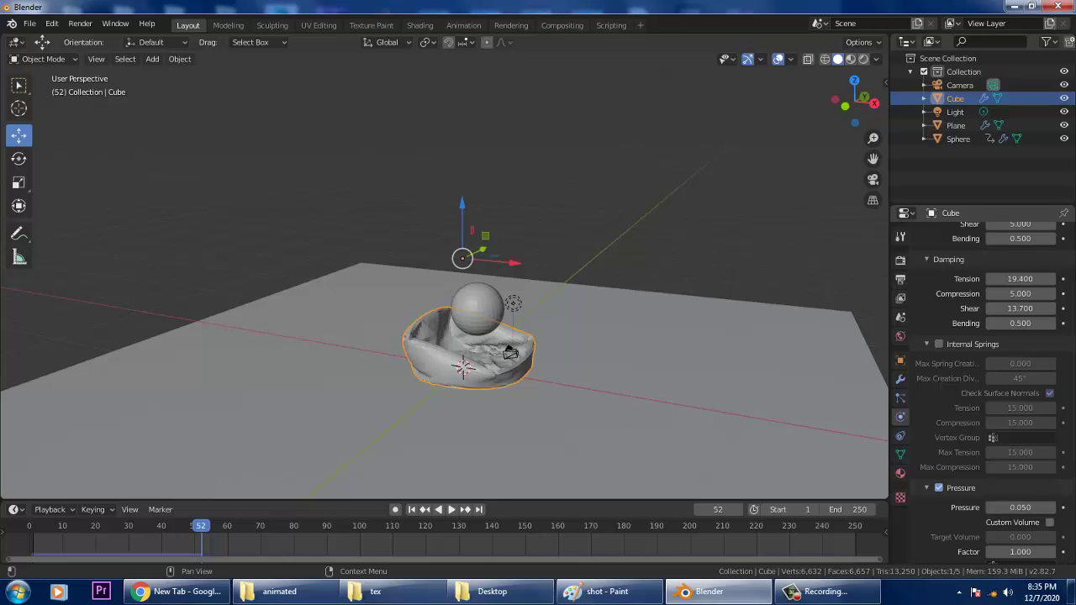
drag(1020, 508, 1047, 508)
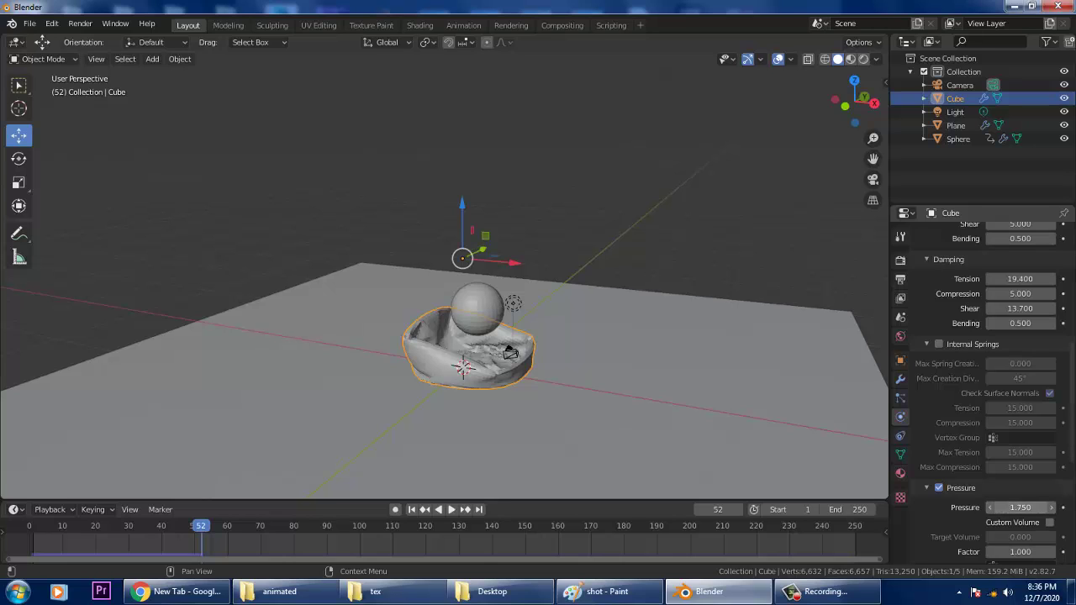
Play the simulation on to about frame 63, raising the cloth ball's Pressure to 1.85 during playback.
click(452, 510)
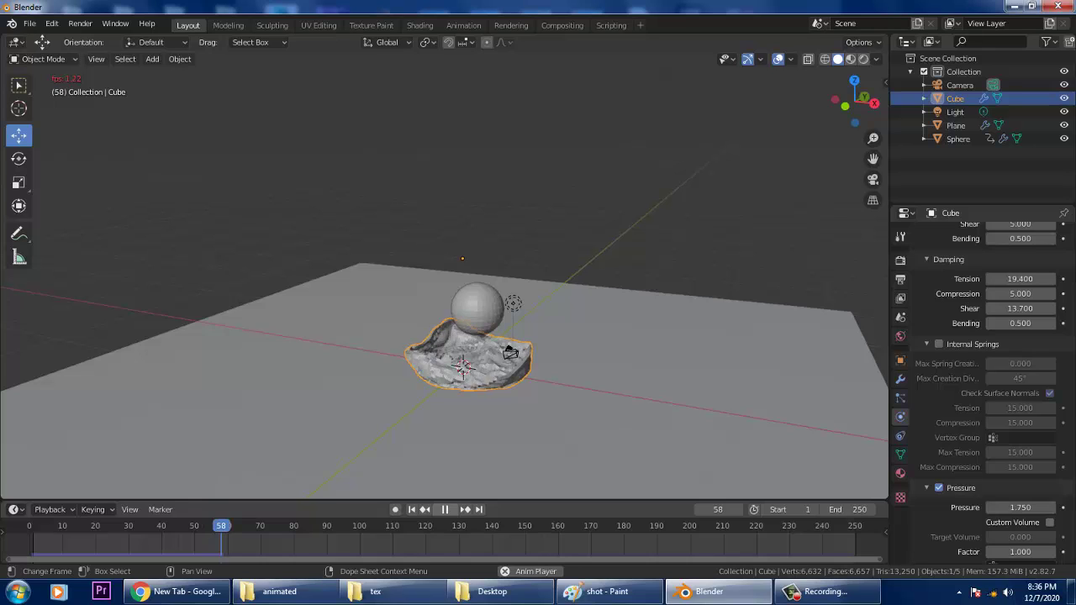
click(1051, 508)
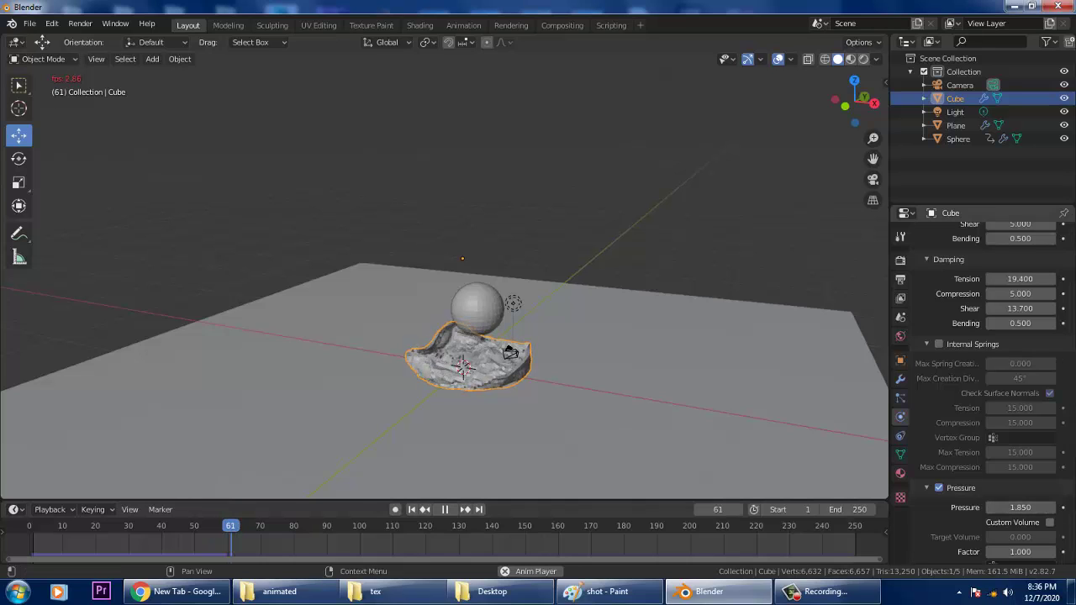
key(space)
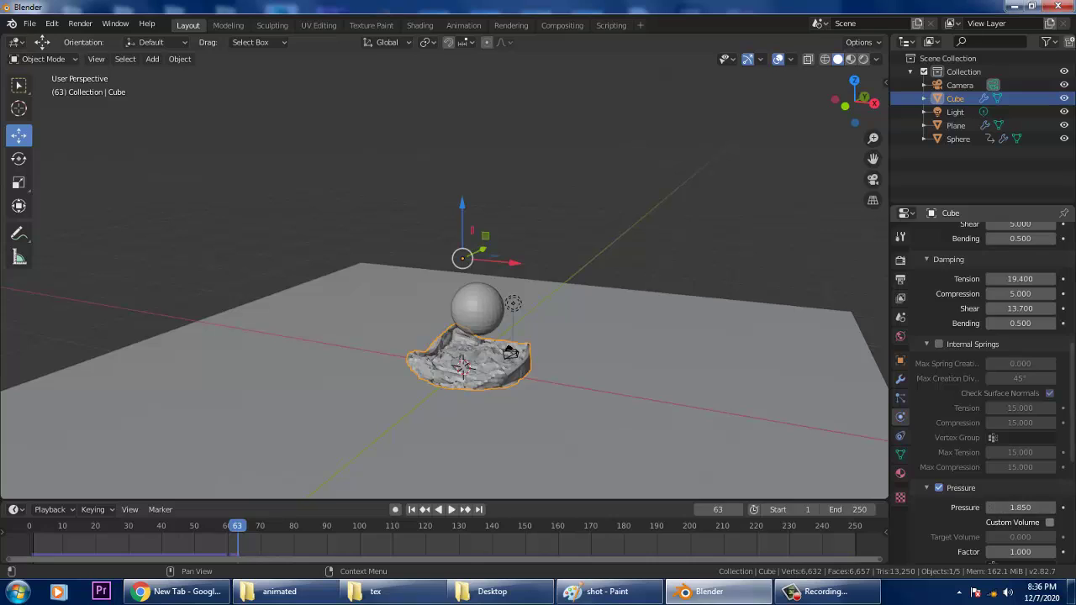
Enable Custom Volume on the cloth ball, set Pressure to 5, and play the simulation on to about frame 83.
click(1049, 523)
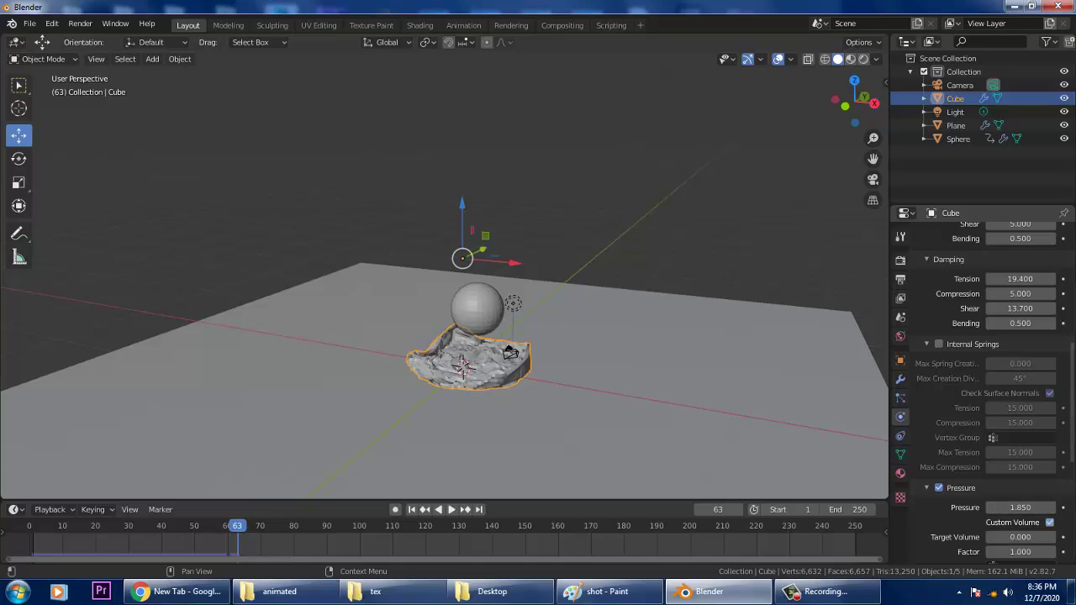
click(1006, 508)
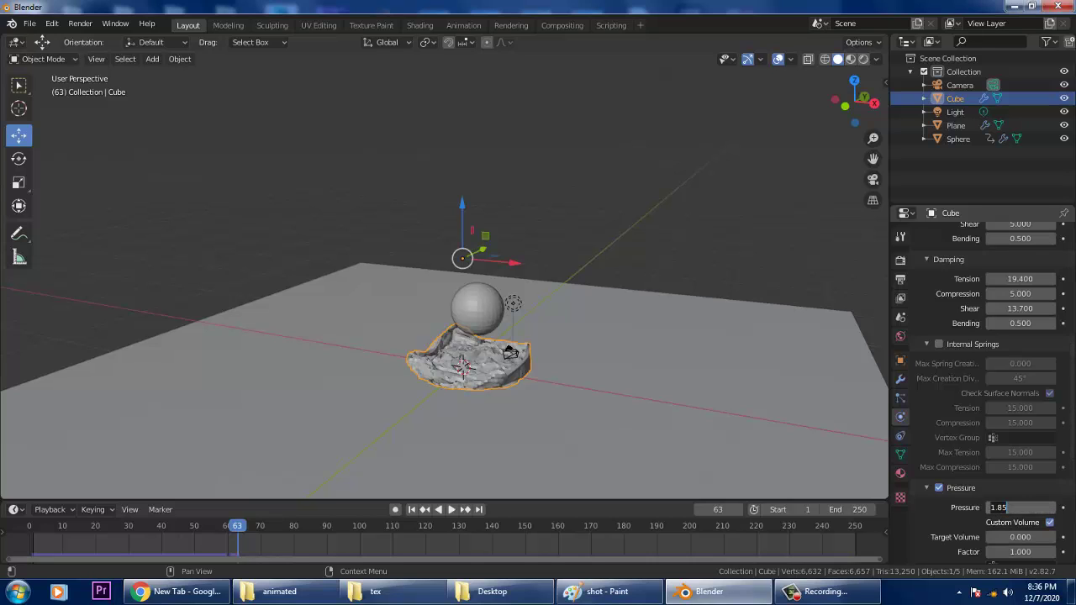
text(5)
key(Return)
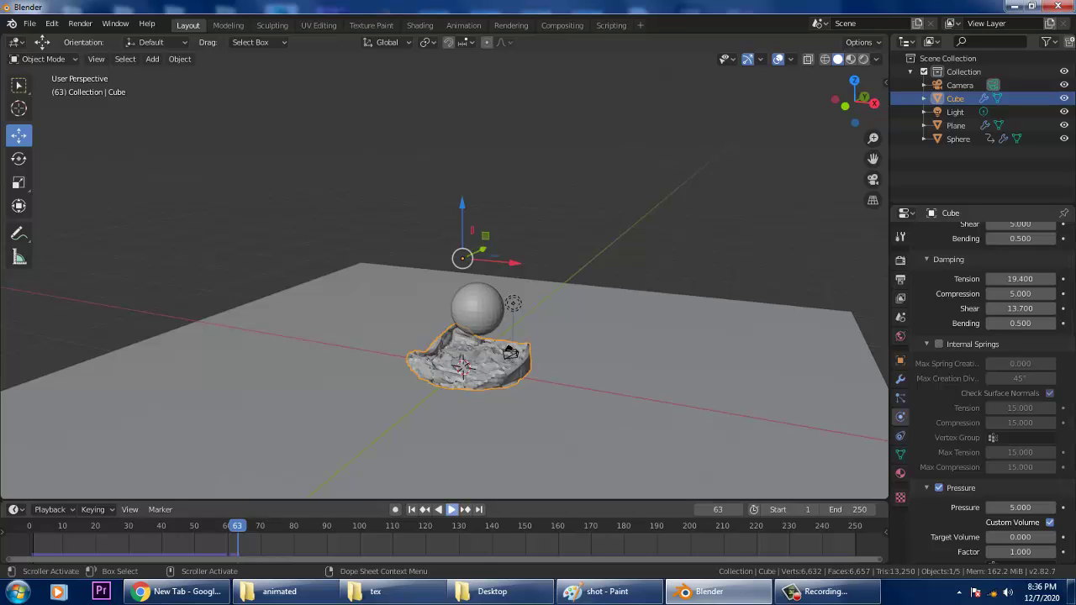
click(452, 509)
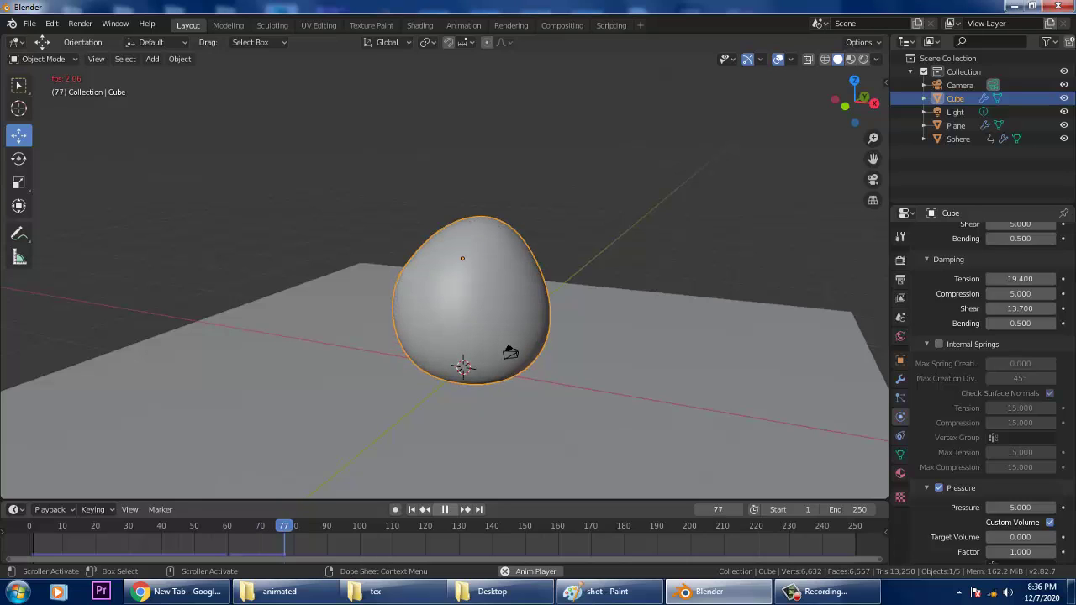
key(space)
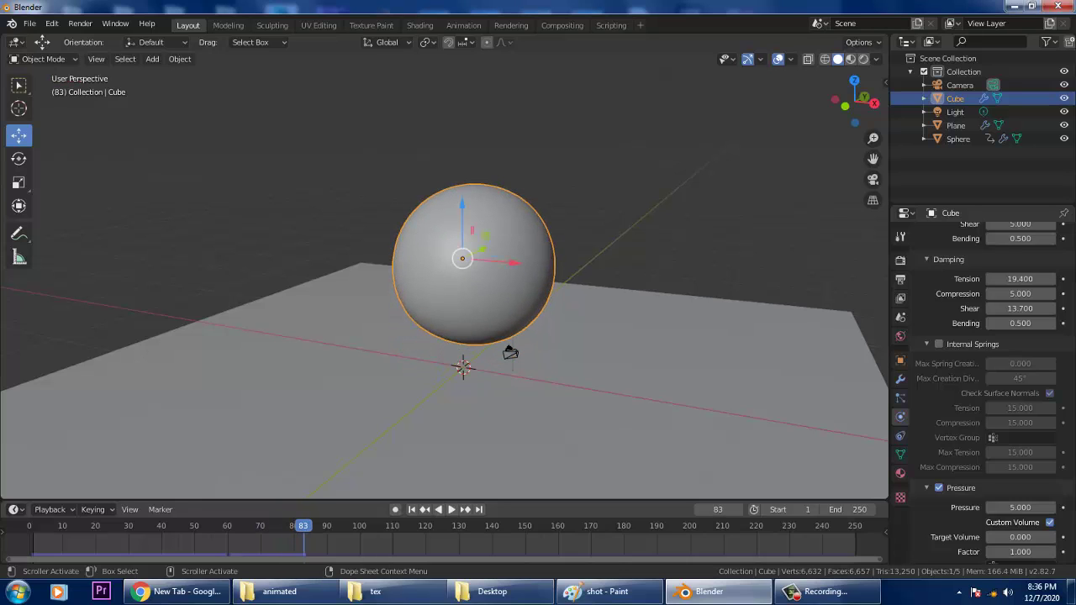
Return to frame 1 and set the cloth ball's Pressure to 2.
click(412, 510)
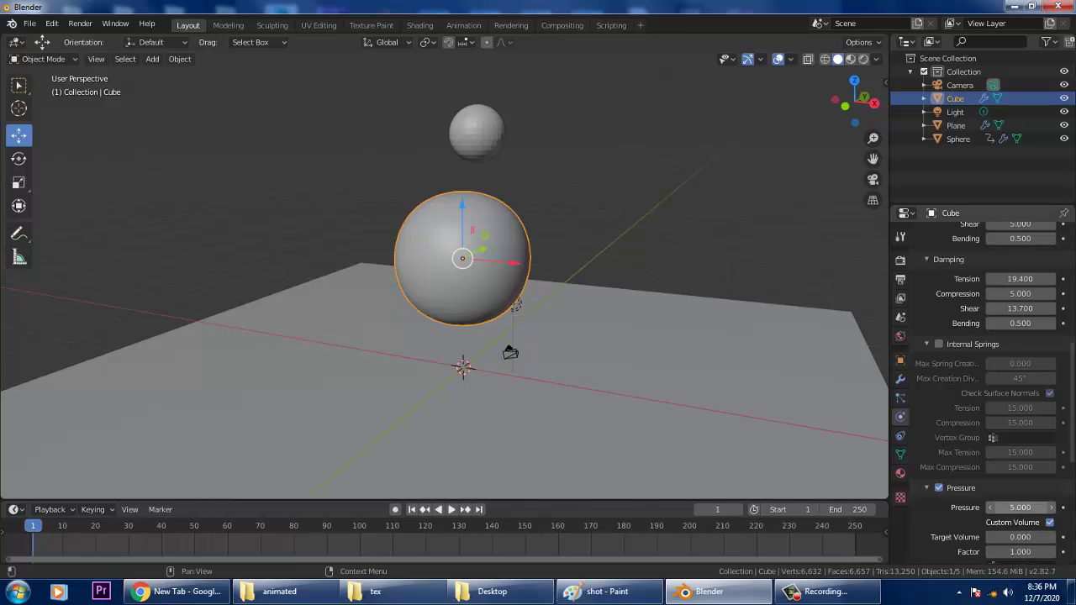
click(1020, 508)
text(2)
key(Return)
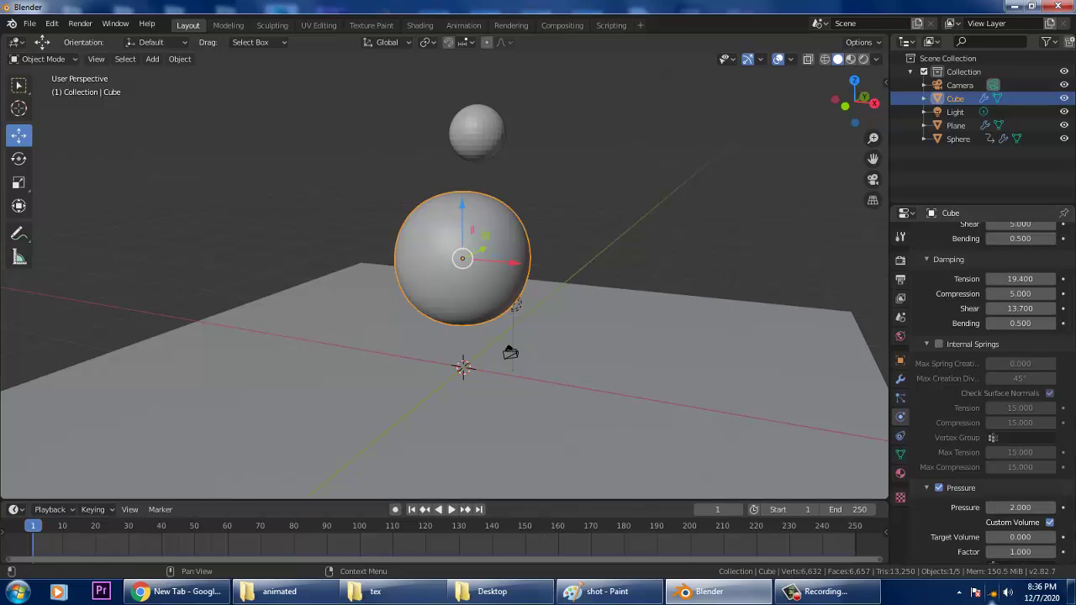
Select the small sphere, play to about frame 10, return to frame 1, and enable Kill Particles in its collision settings.
click(478, 133)
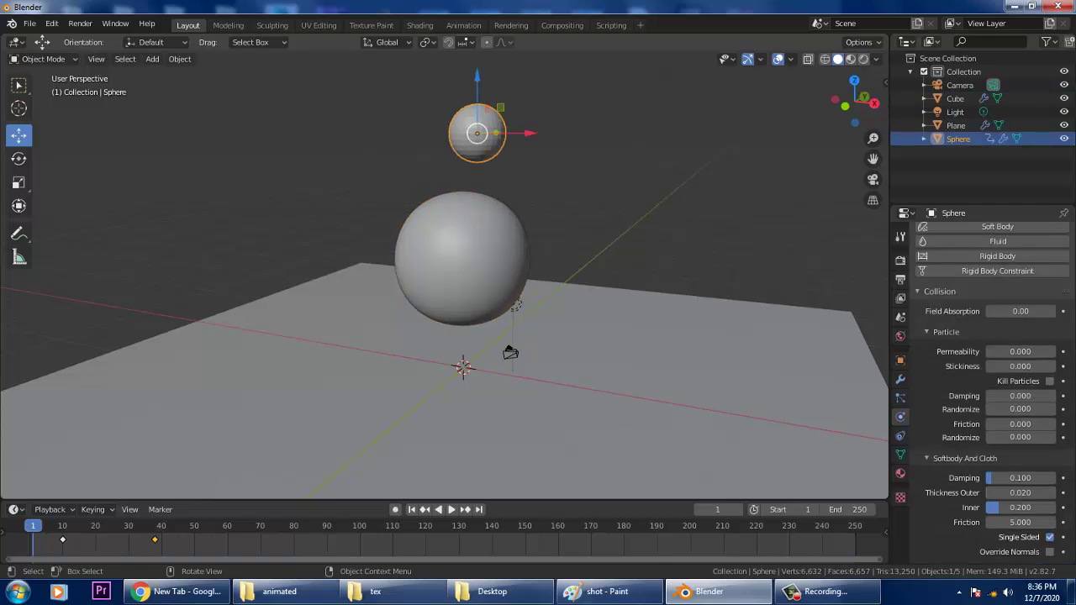
click(452, 509)
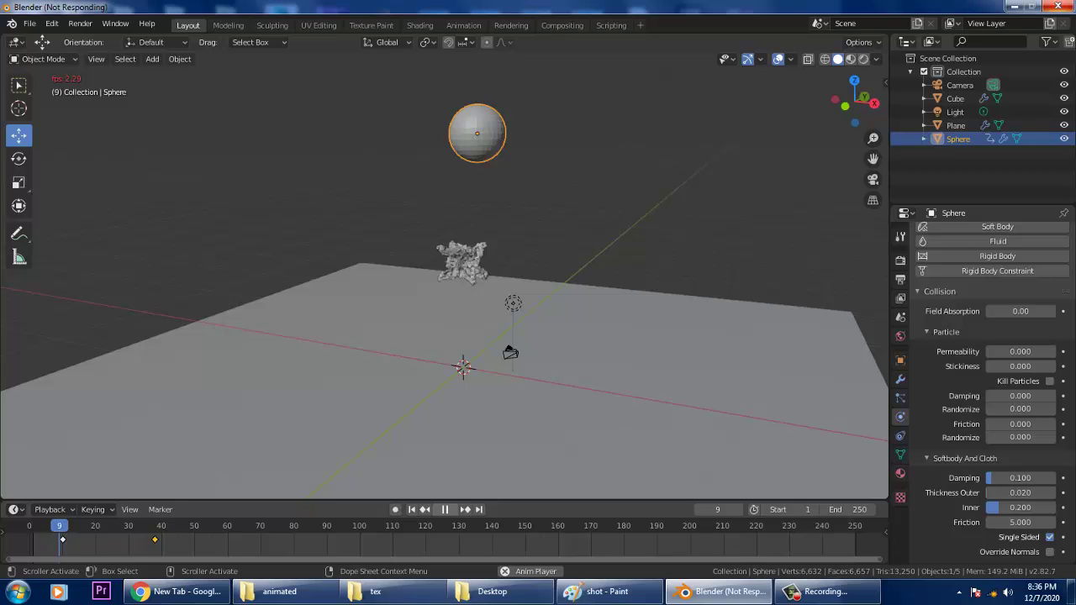
key(space)
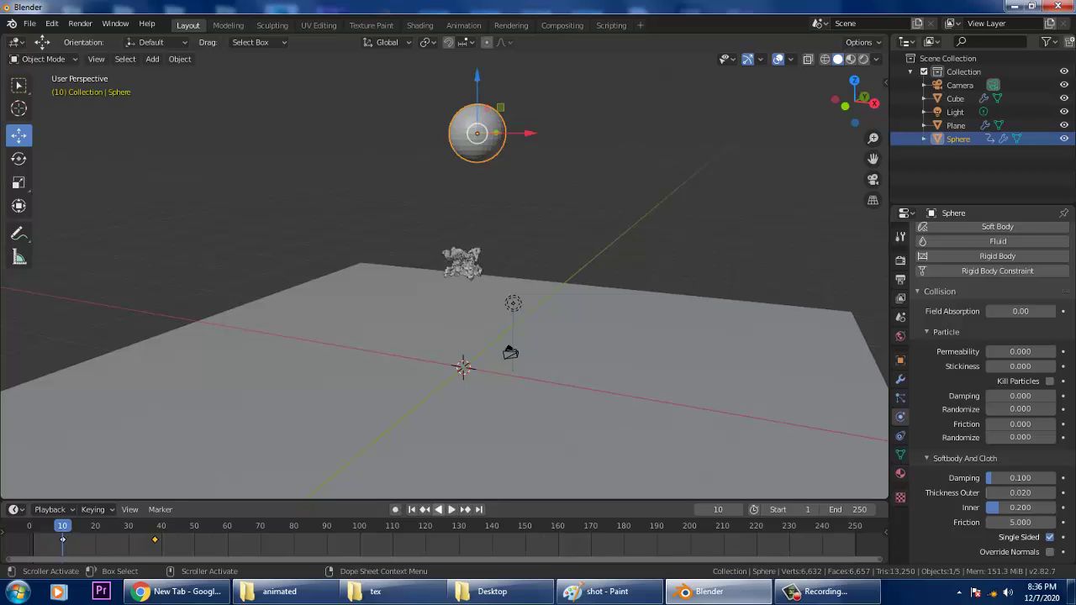
click(412, 510)
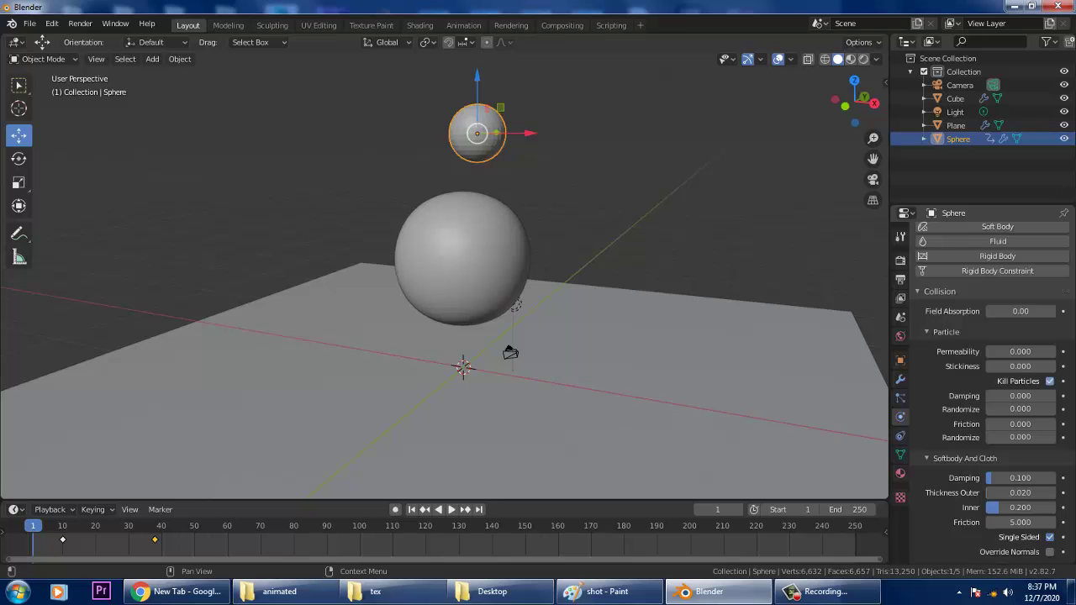
Disable Pressure on the cloth ball and play the simulation from frame 1 to about frame 48.
scroll(1001, 454, up, 3)
click(479, 267)
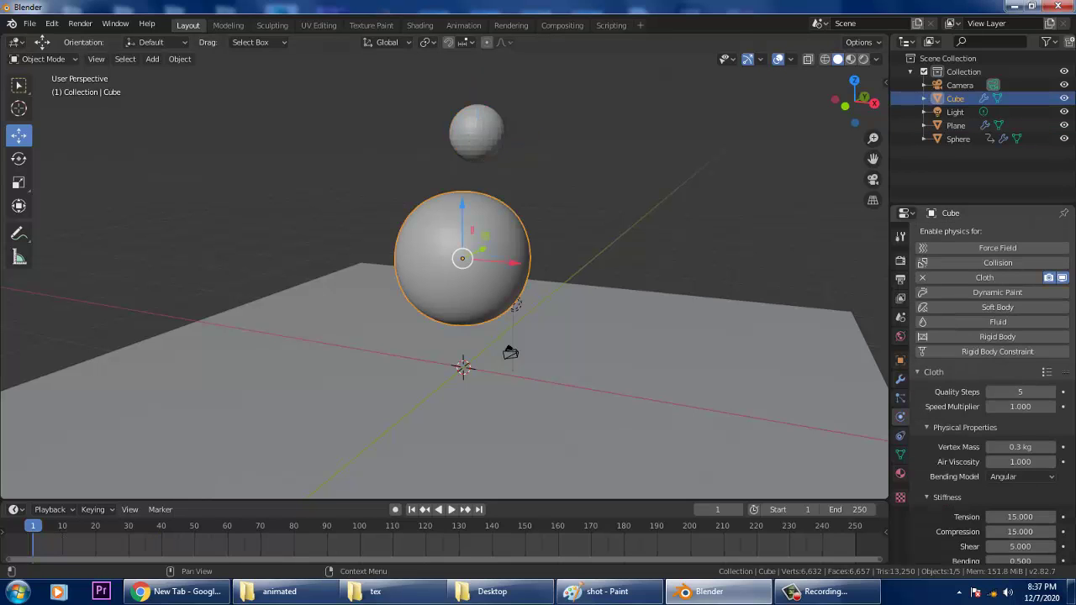
scroll(984, 387, down, 10)
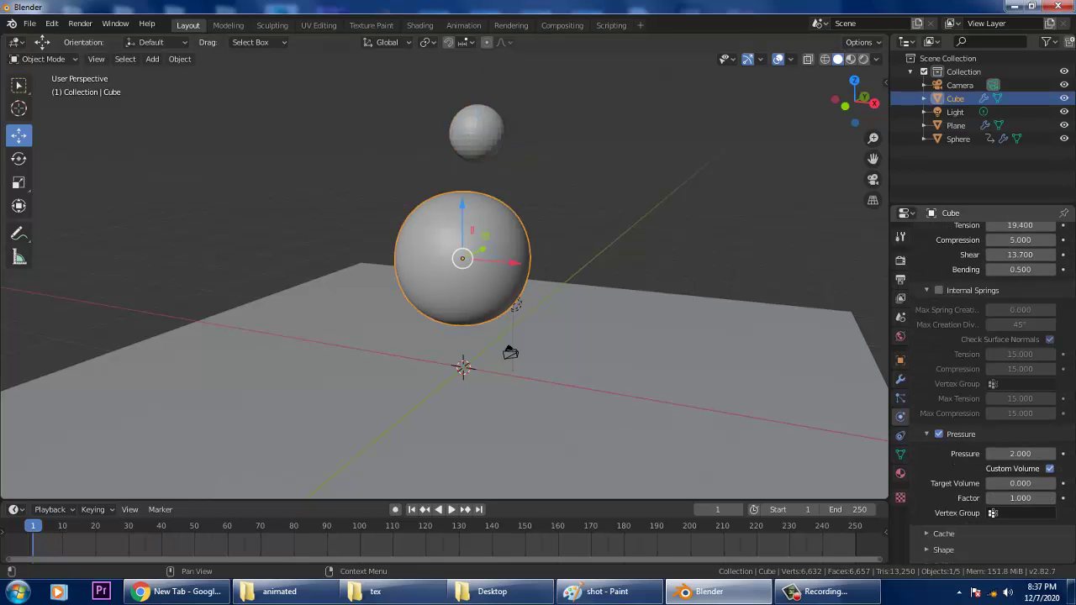
click(940, 435)
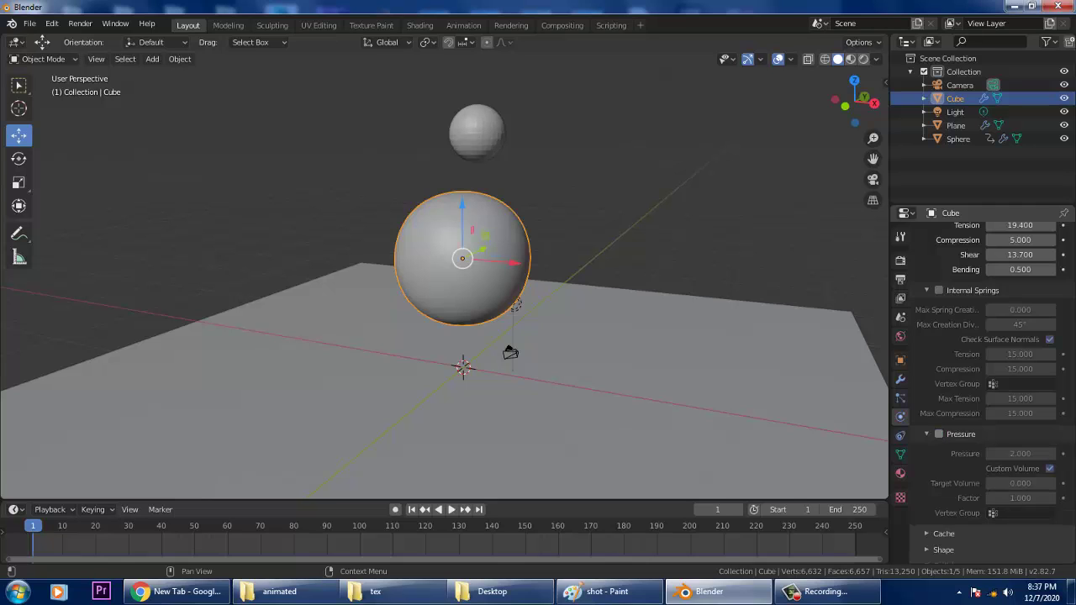
click(452, 509)
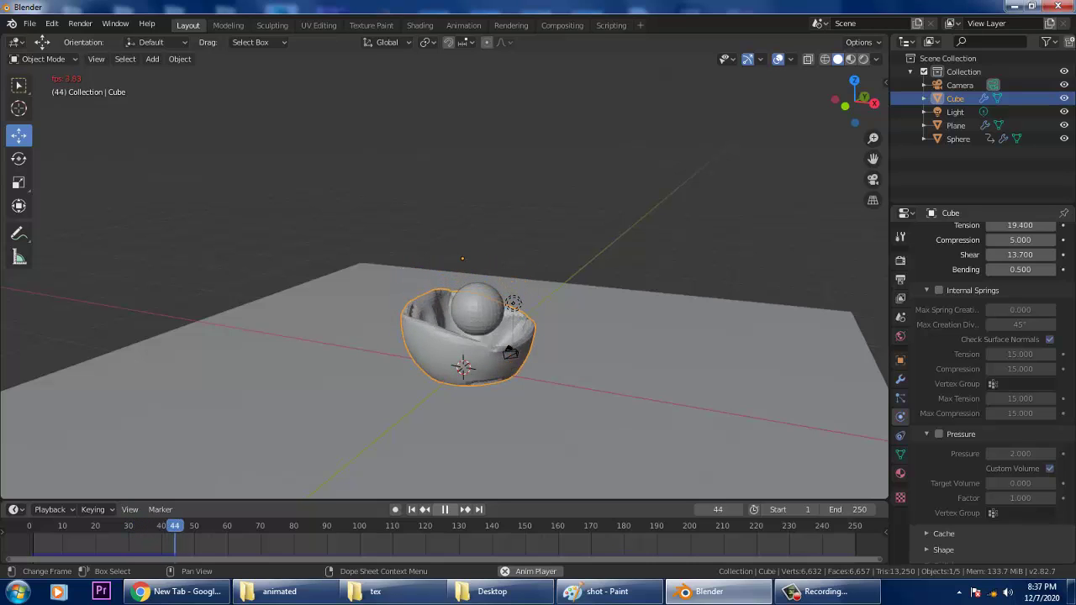
key(space)
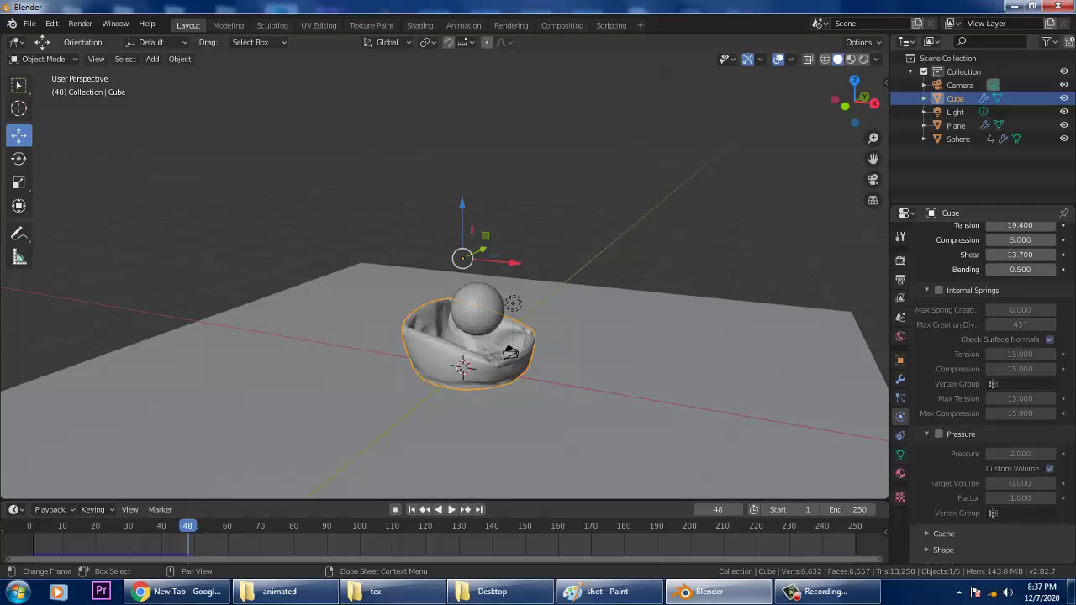
Re-enable the cloth ball's Pressure and play on to about frame 70, switching Custom Volume off and on again.
click(940, 434)
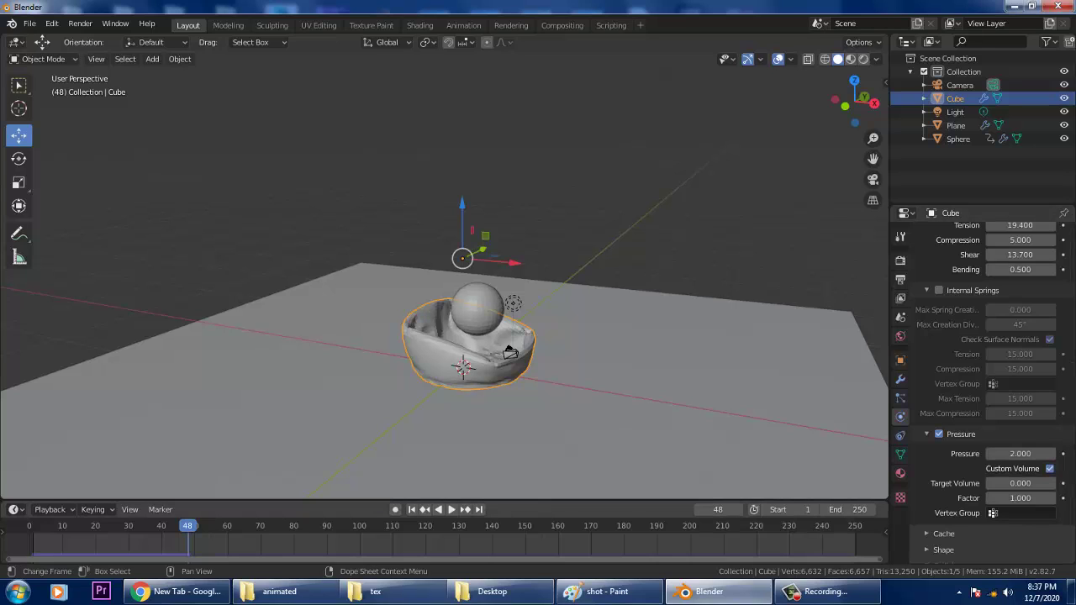
click(452, 509)
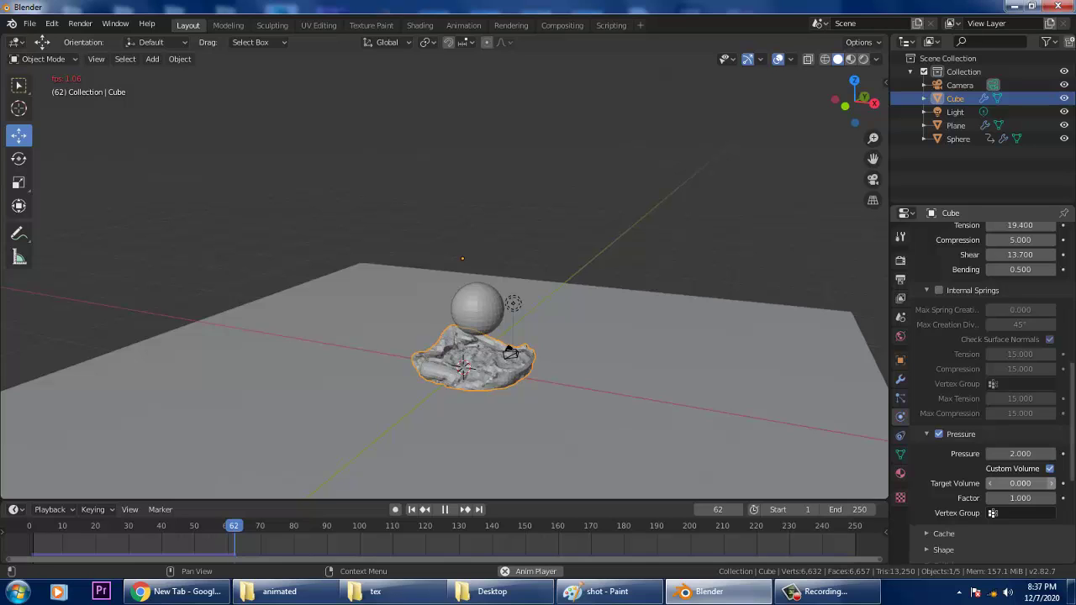
click(1050, 469)
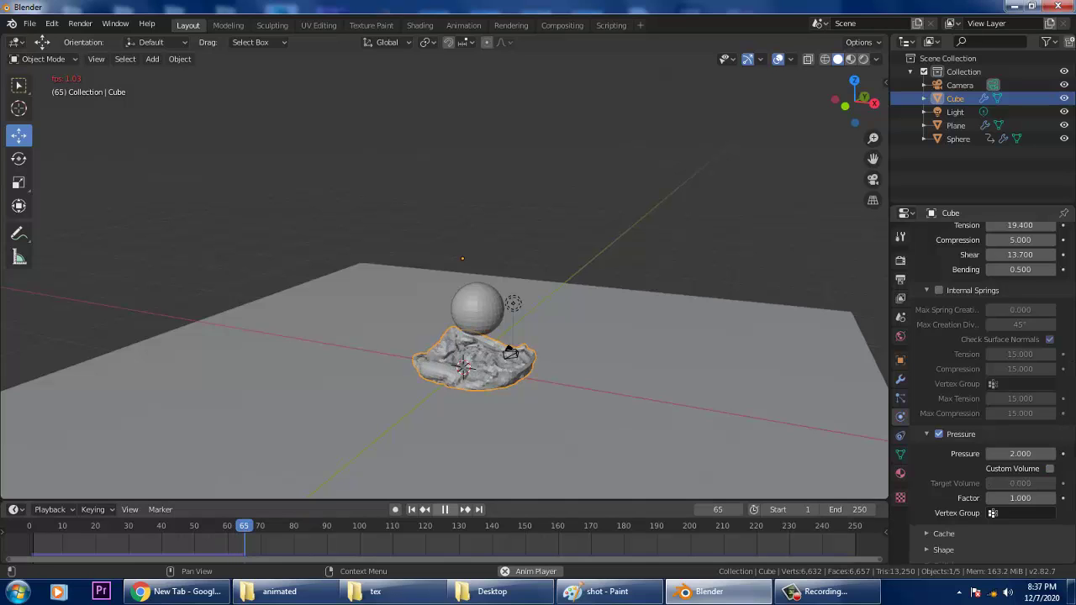
click(1050, 469)
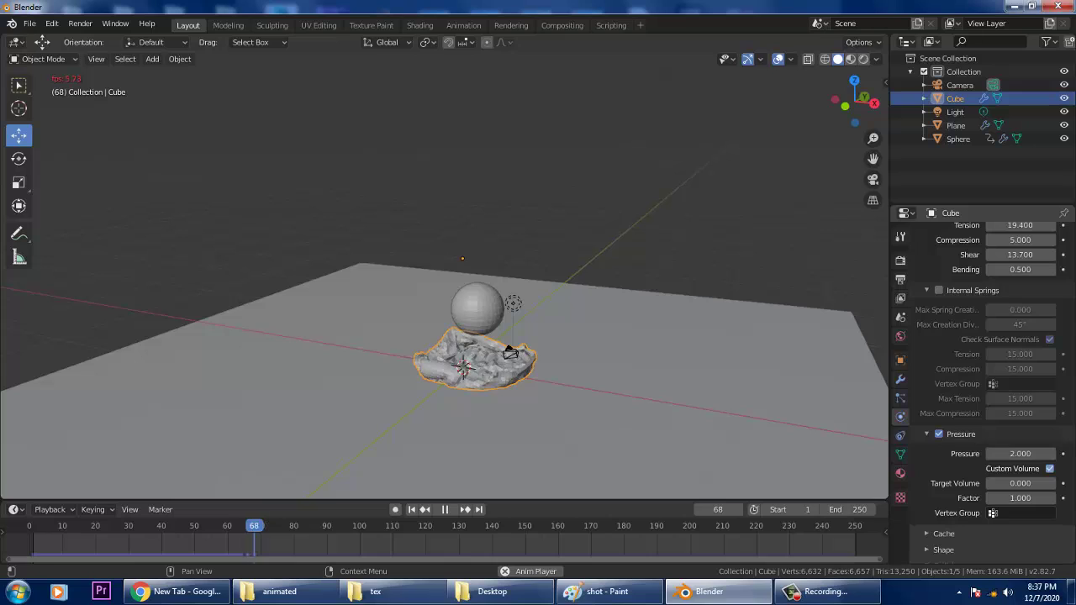
click(446, 510)
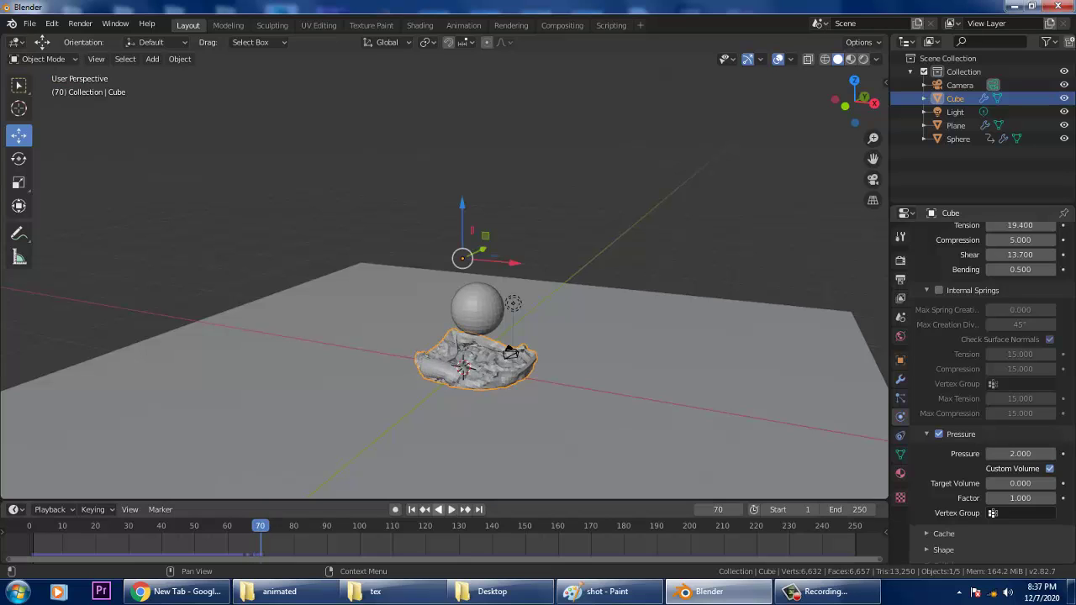
Set the cloth ball's Pressure to 4 with Custom Volume enabled, and play the simulation on to about frame 89.
click(1049, 469)
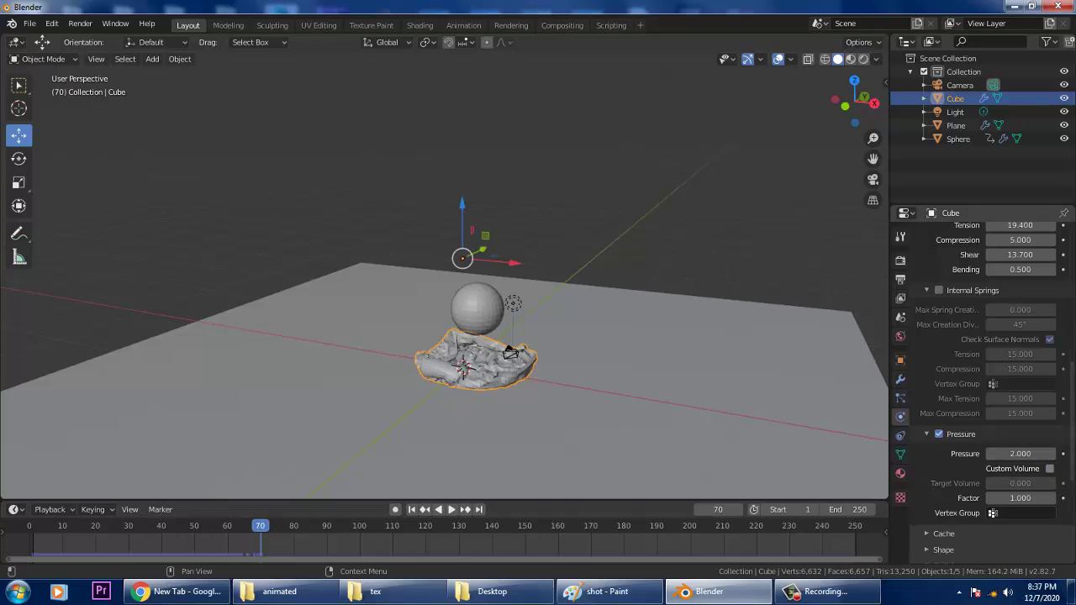
click(1020, 454)
click(1050, 468)
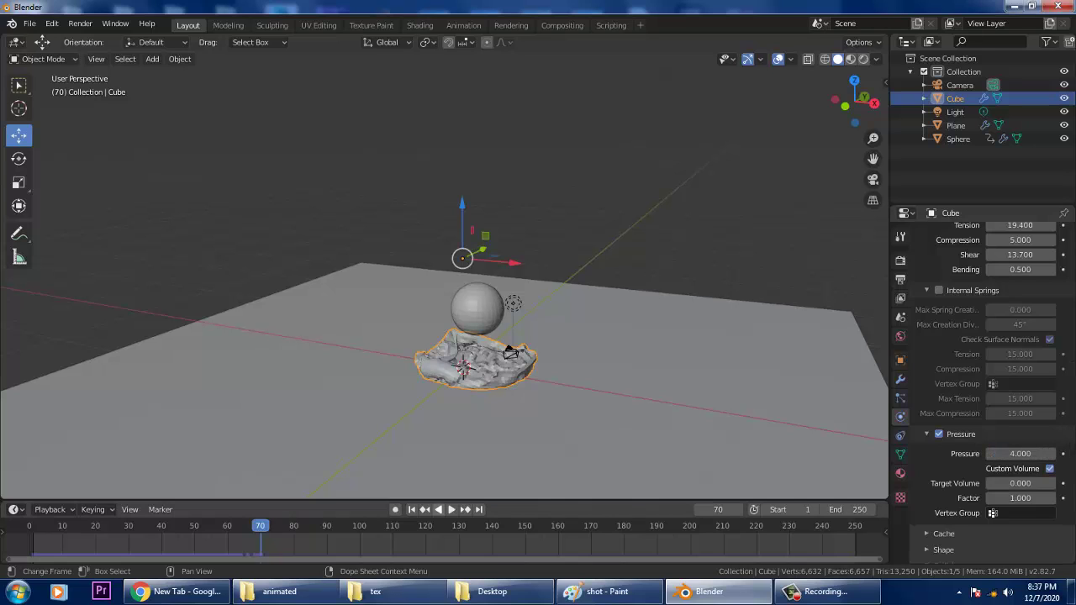
click(451, 510)
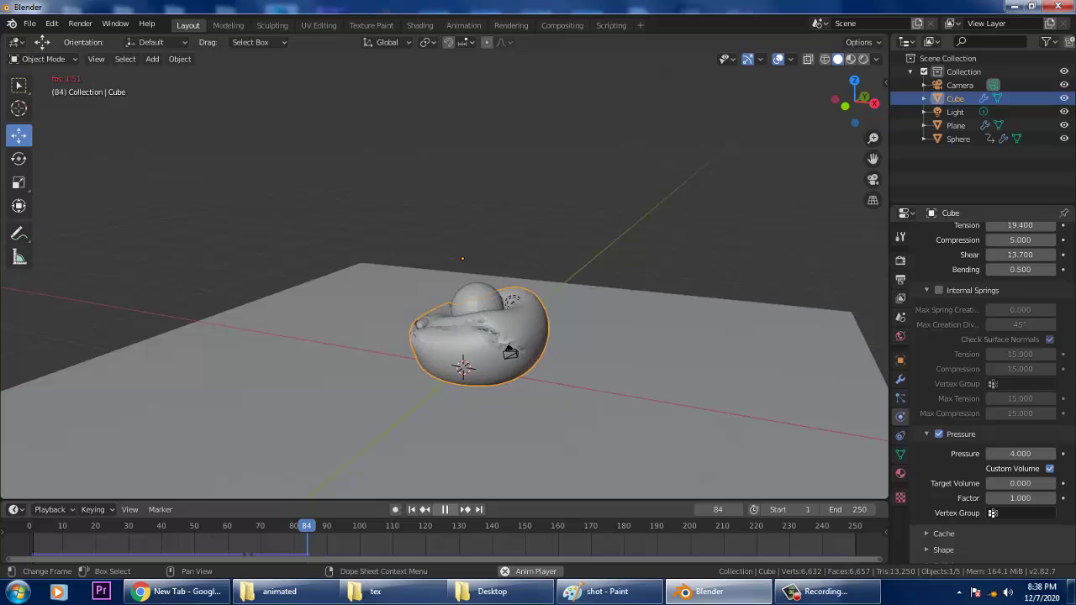
key(space)
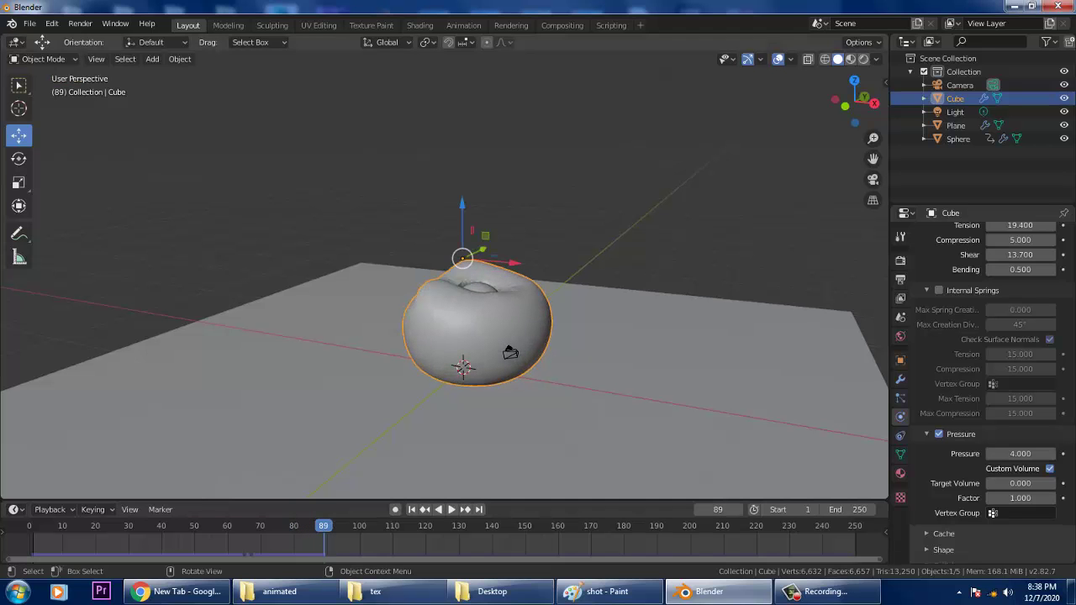
Play the simulation backward to about frame 83 to examine the cloth ball inflating around the small sphere.
mouse_move(510, 351)
middle_down()
mouse_move(555, 354)
mouse_move(522, 370)
middle_up()
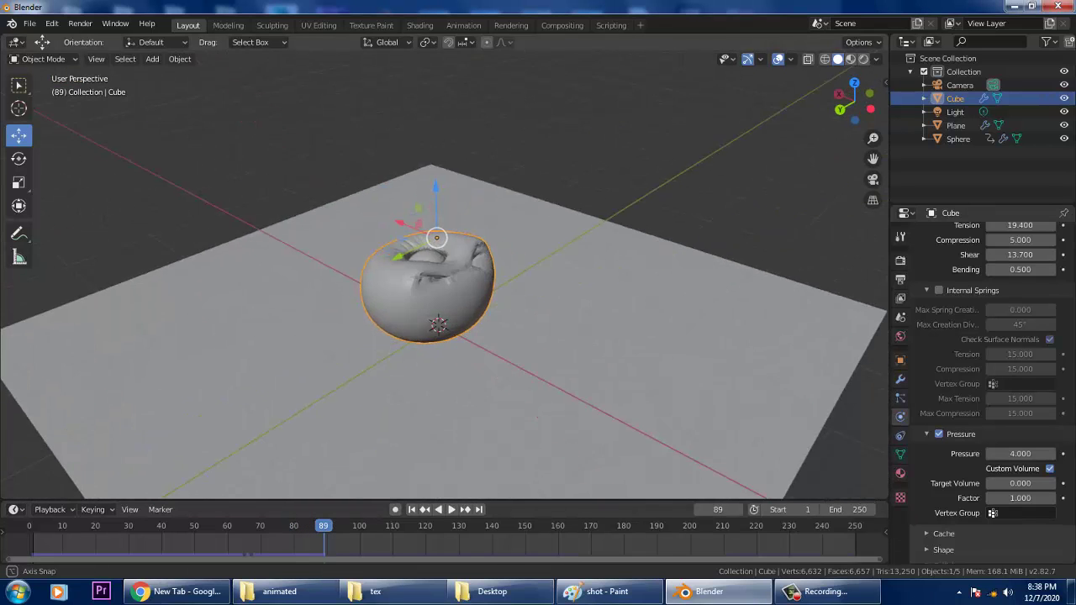
middle_drag(538, 418, 542, 438)
key(ctrl+shift+space)
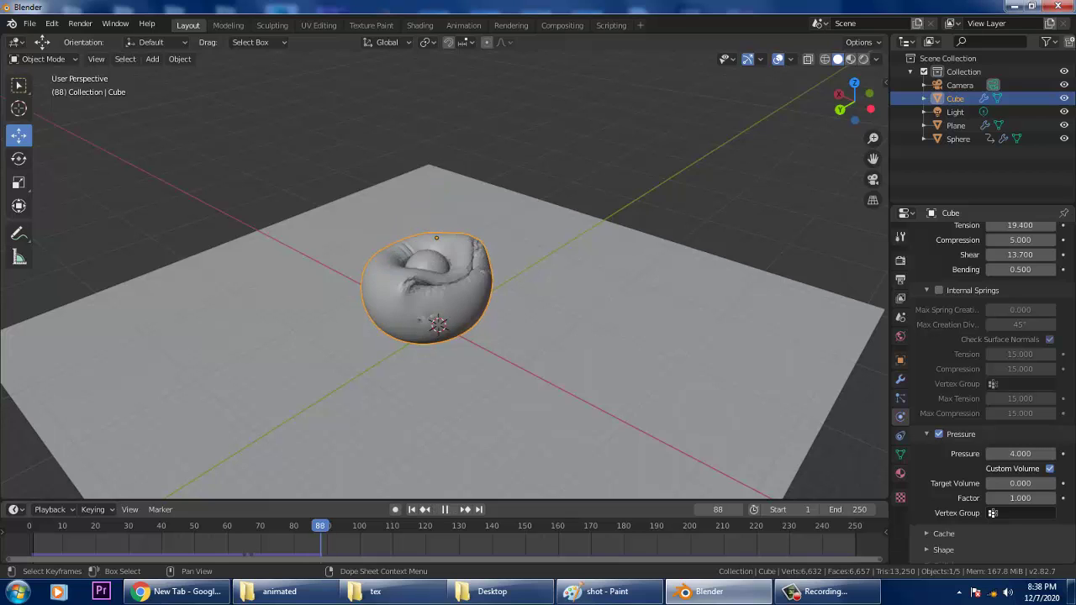
key(space)
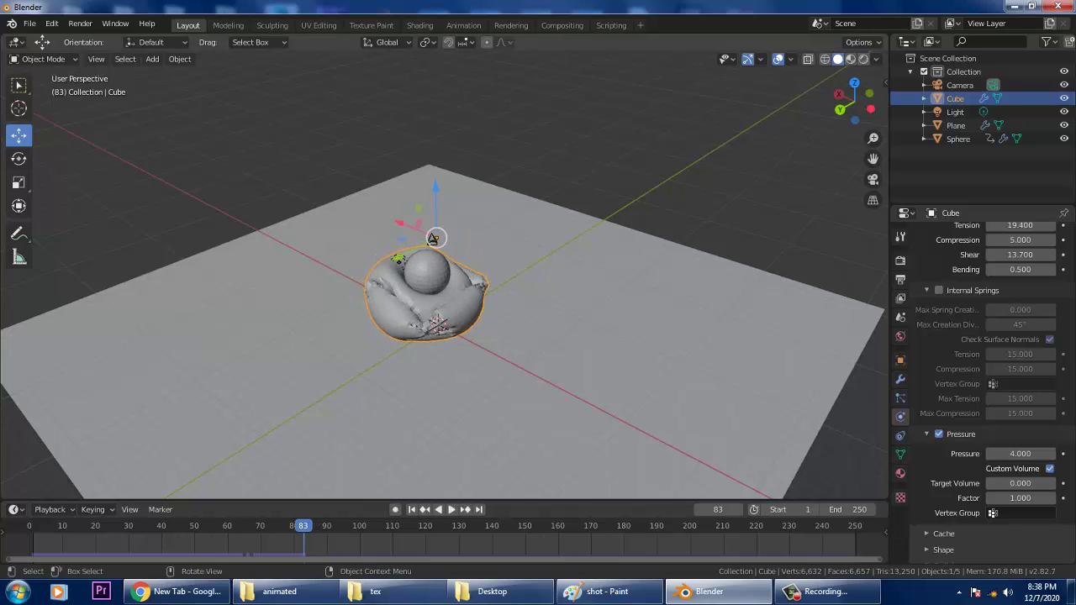
Try to shift the small sphere sideways along the X axis at frame 83 and play the simulation on to frame 88.
middle_drag(432, 240, 352, 271)
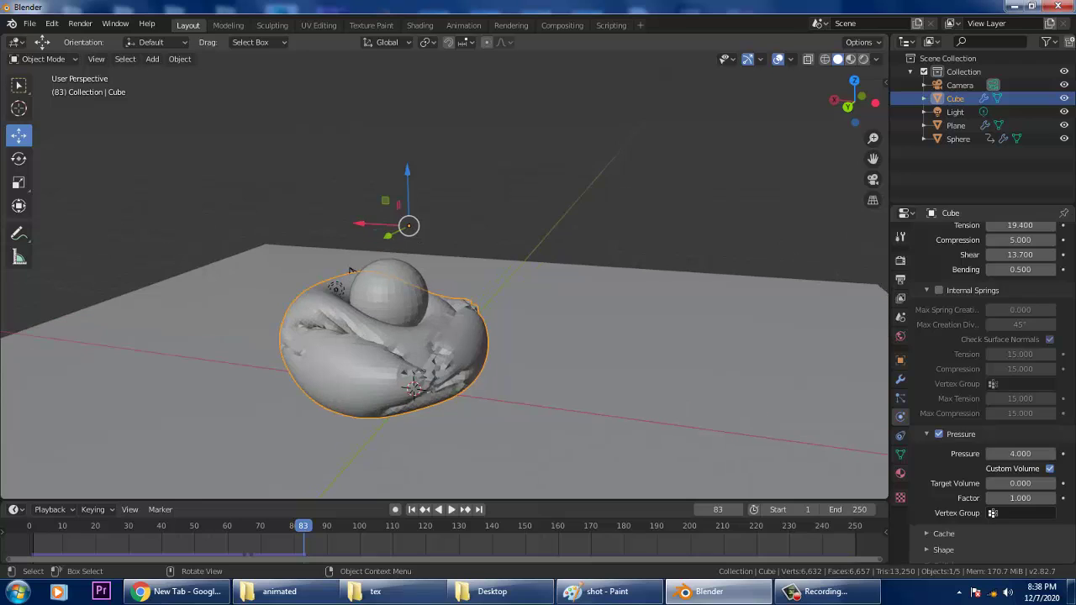
click(352, 271)
drag(341, 294, 369, 296)
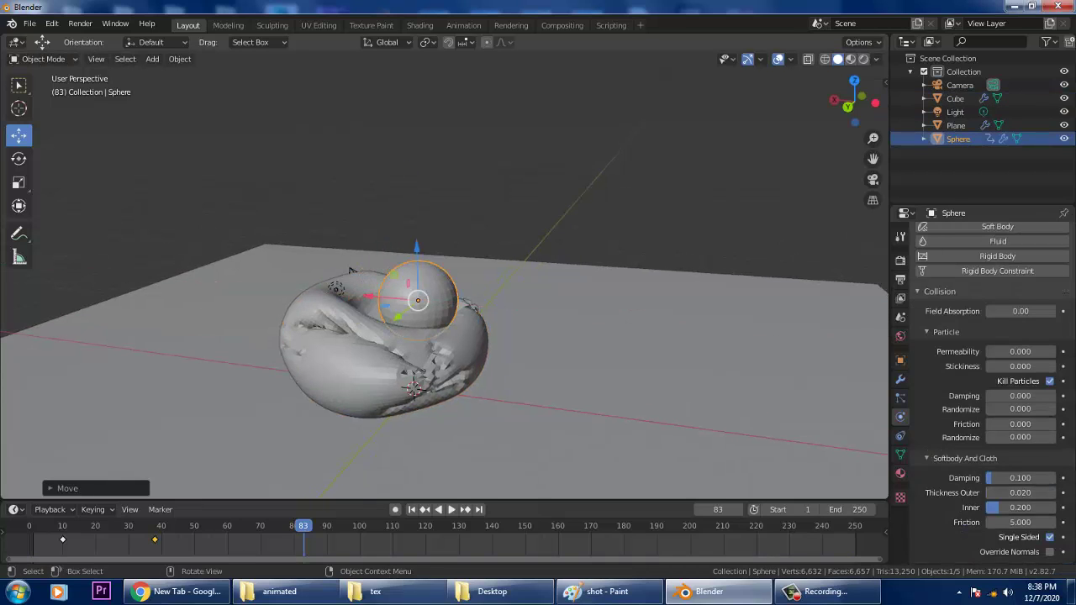
middle_drag(369, 296, 391, 297)
key(space)
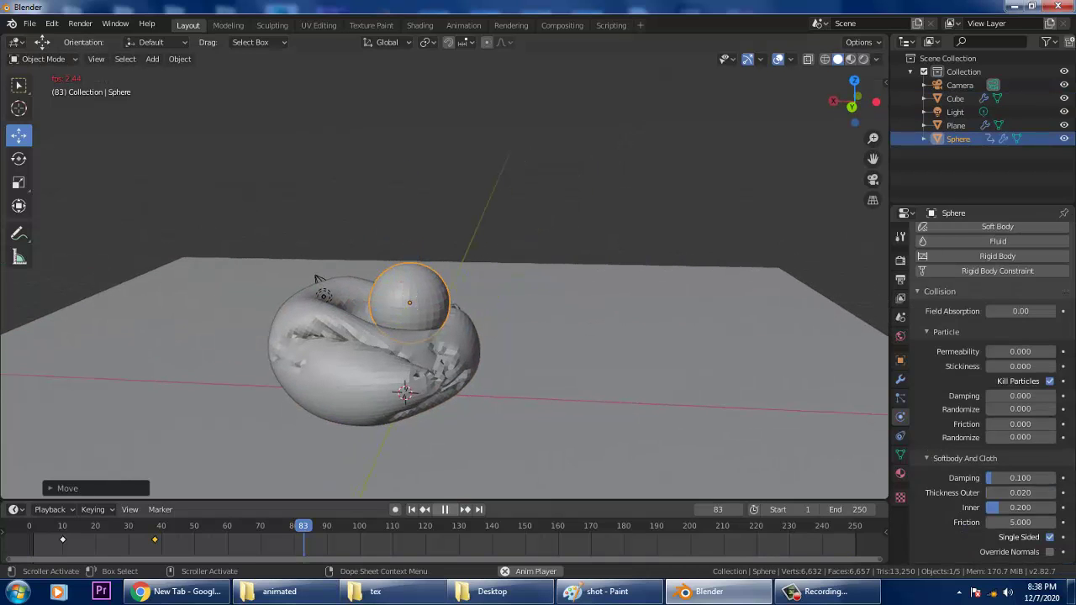
key(space)
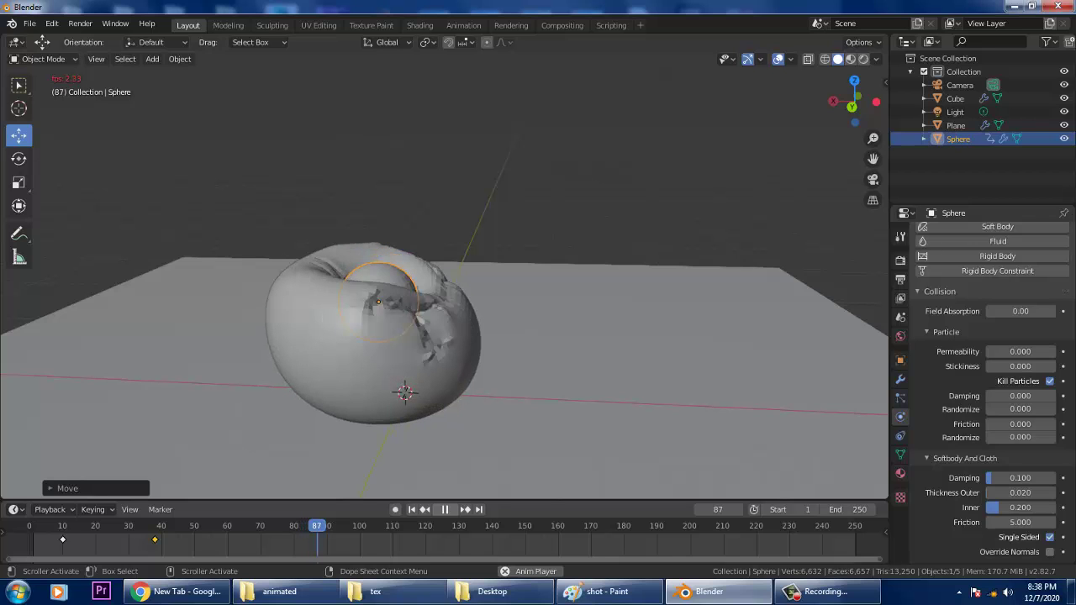
middle_drag(379, 302, 305, 291)
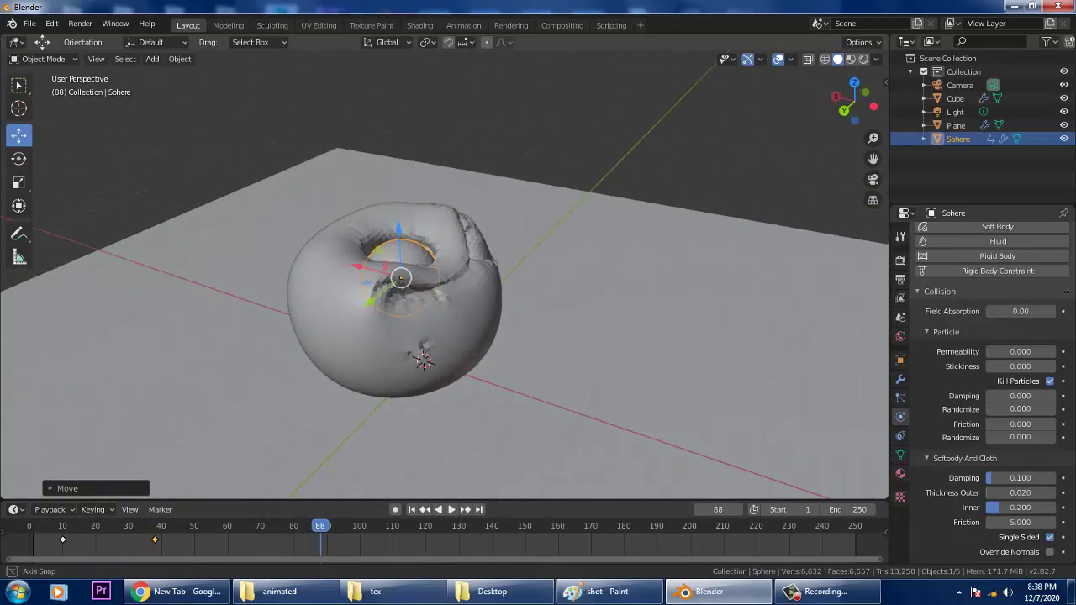
Toggle the small sphere's viewport visibility off, on and off again to examine the cloth ball's cavity at frame 88.
click(1064, 139)
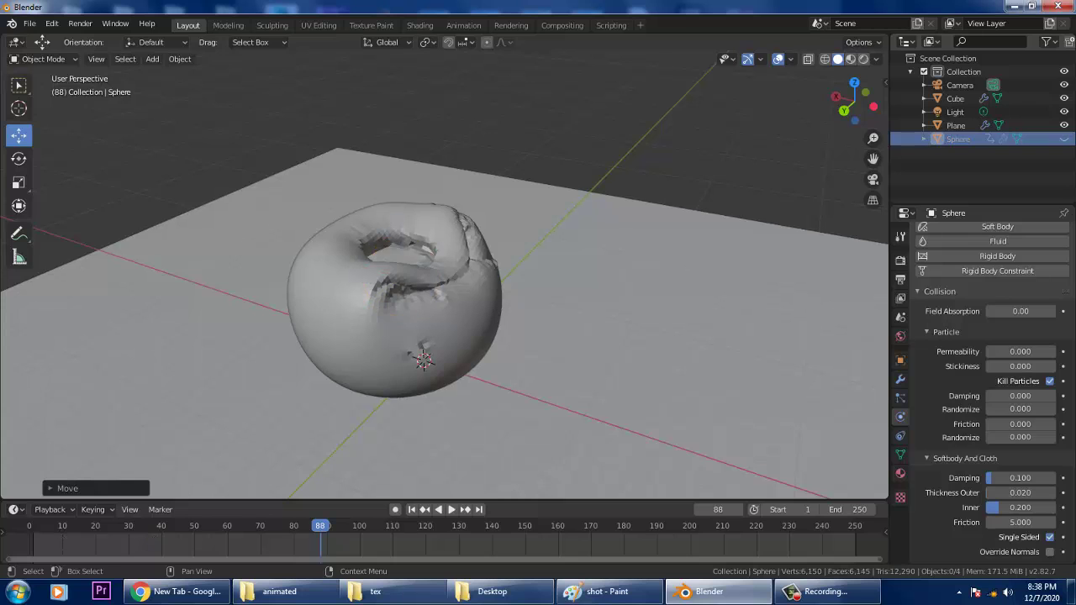
middle_drag(589, 244, 561, 252)
scroll(561, 252, up, 1)
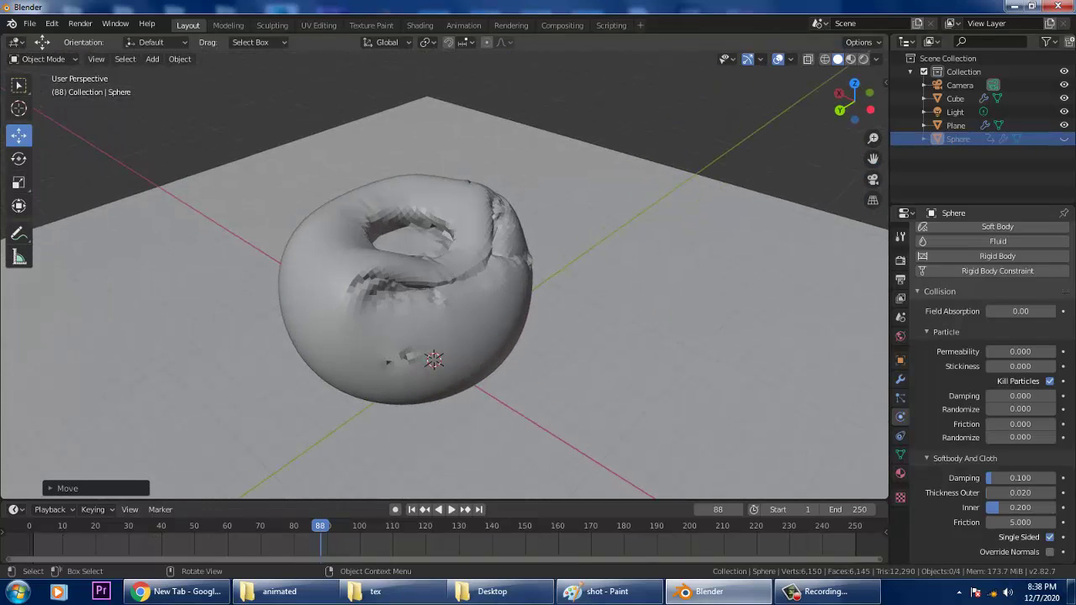
click(1065, 139)
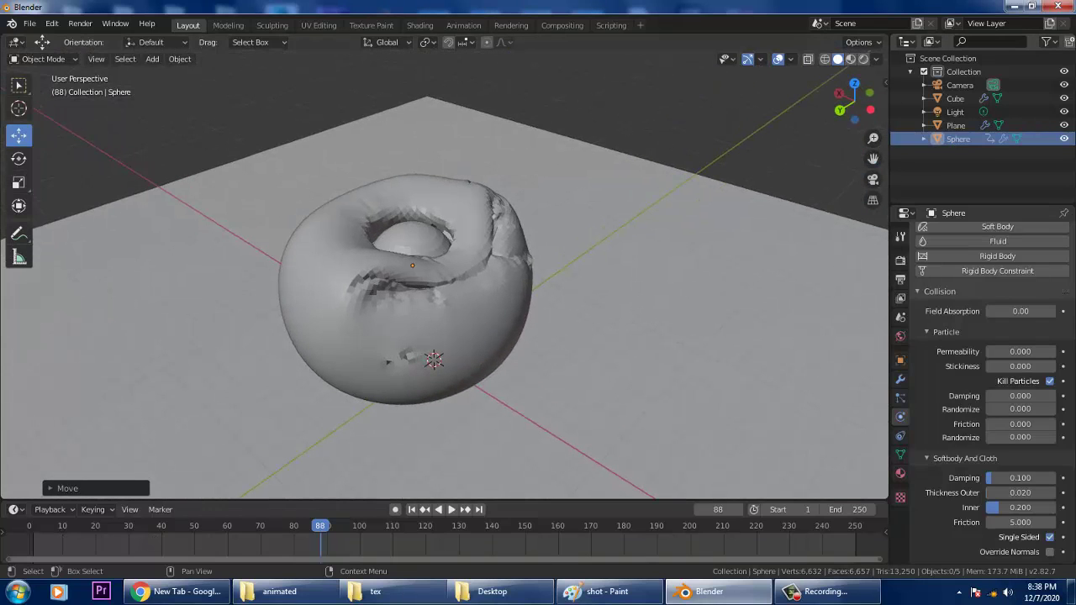
click(1065, 139)
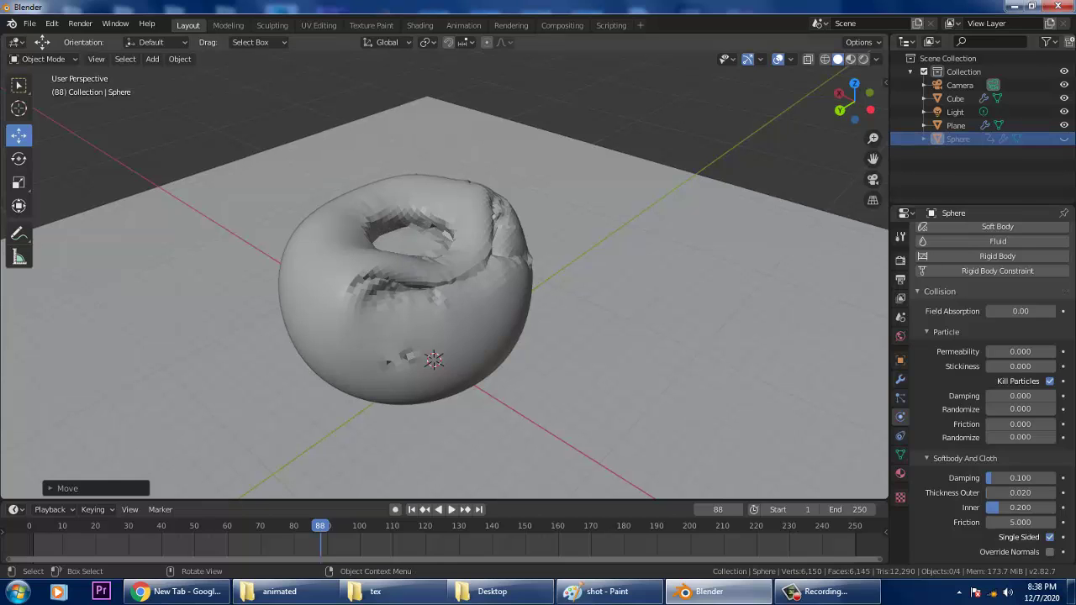
Return to frame 0 and disable Pressure on the cloth ball.
drag(320, 527, 30, 527)
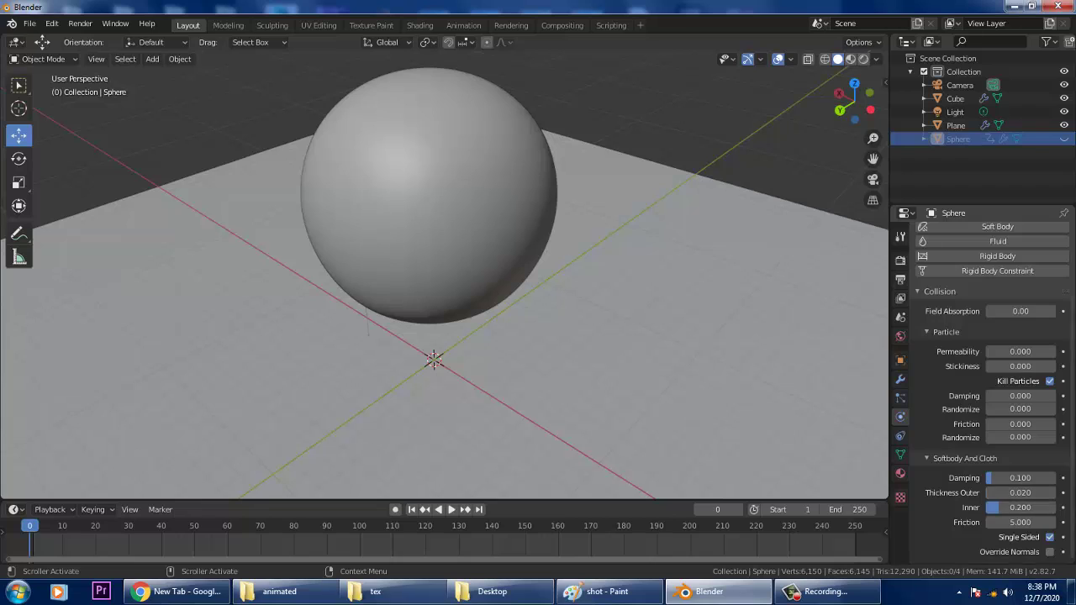
scroll(1021, 505, up, 3)
click(955, 98)
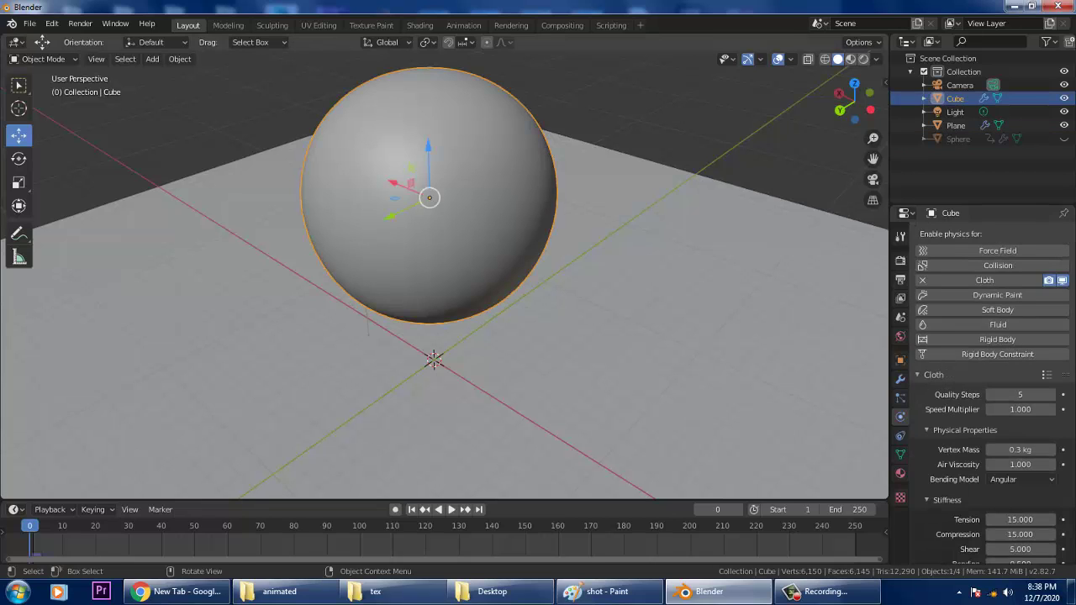
scroll(984, 378, down, 10)
scroll(980, 387, down, 3)
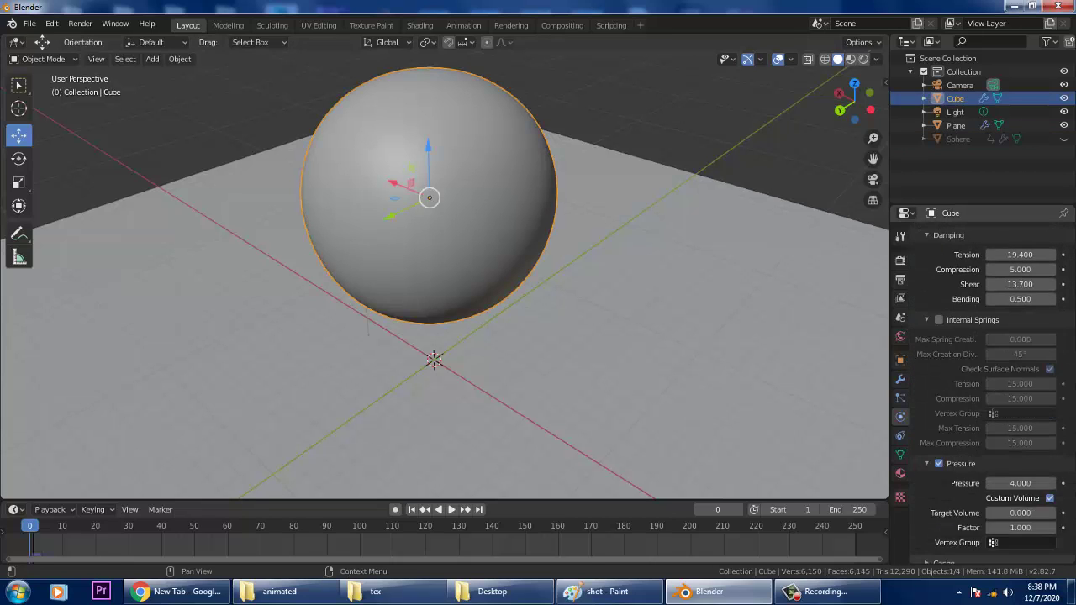
click(939, 463)
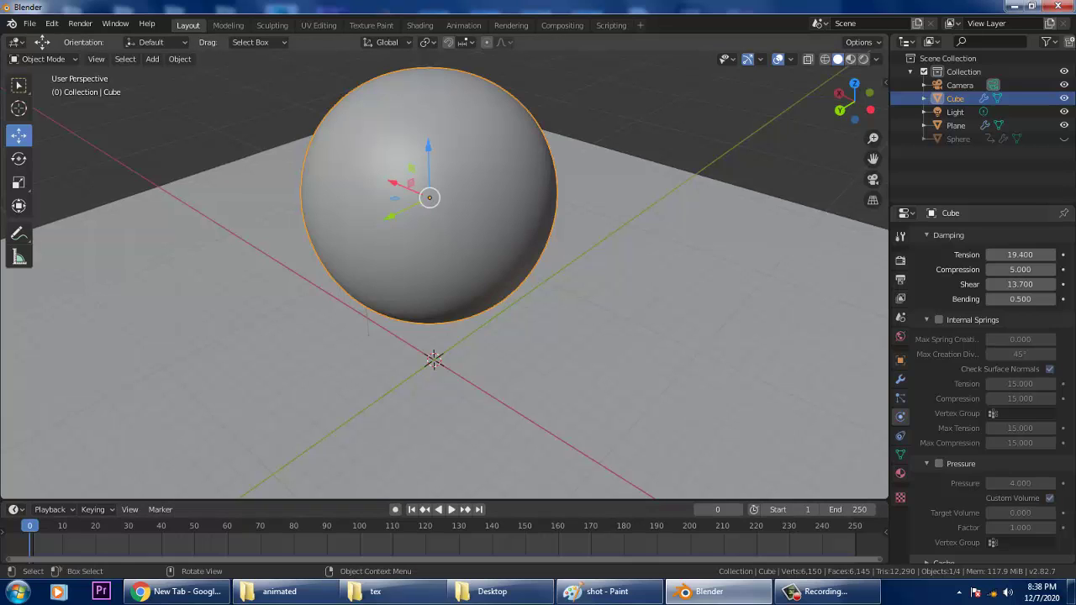
Unhide the small sphere and scale it up by about 1.18 at frame 0.
key(shift+z)
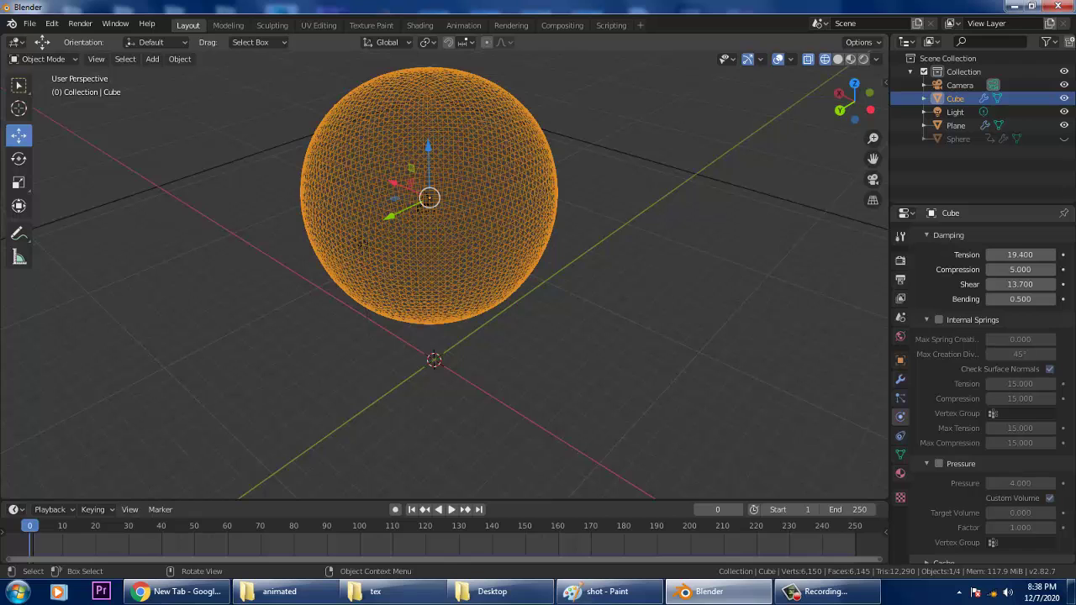
click(1064, 139)
scroll(444, 276, up, 3)
scroll(444, 276, down, 6)
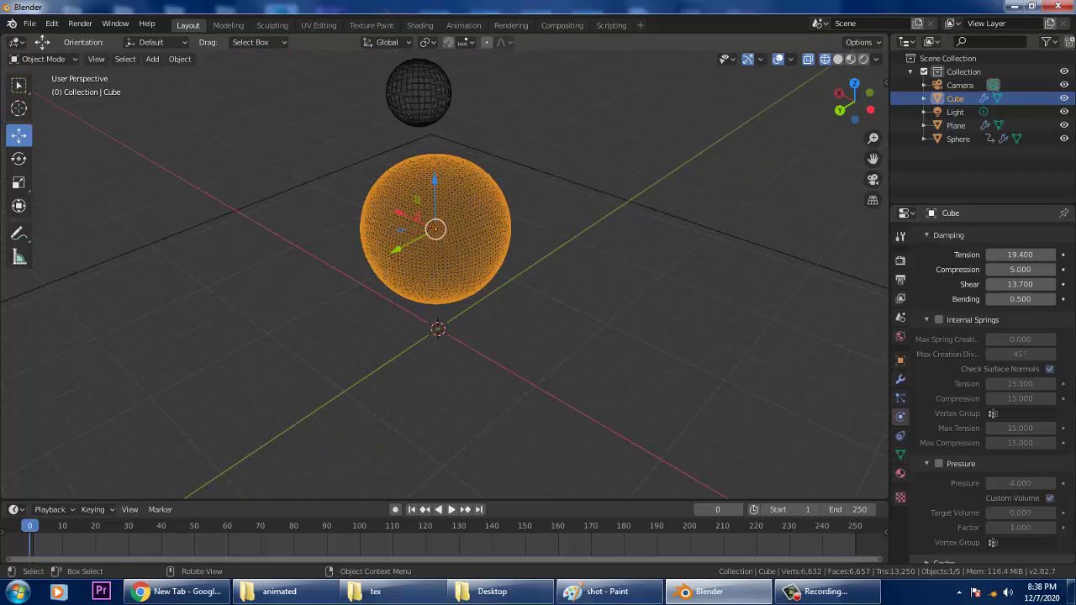
click(418, 94)
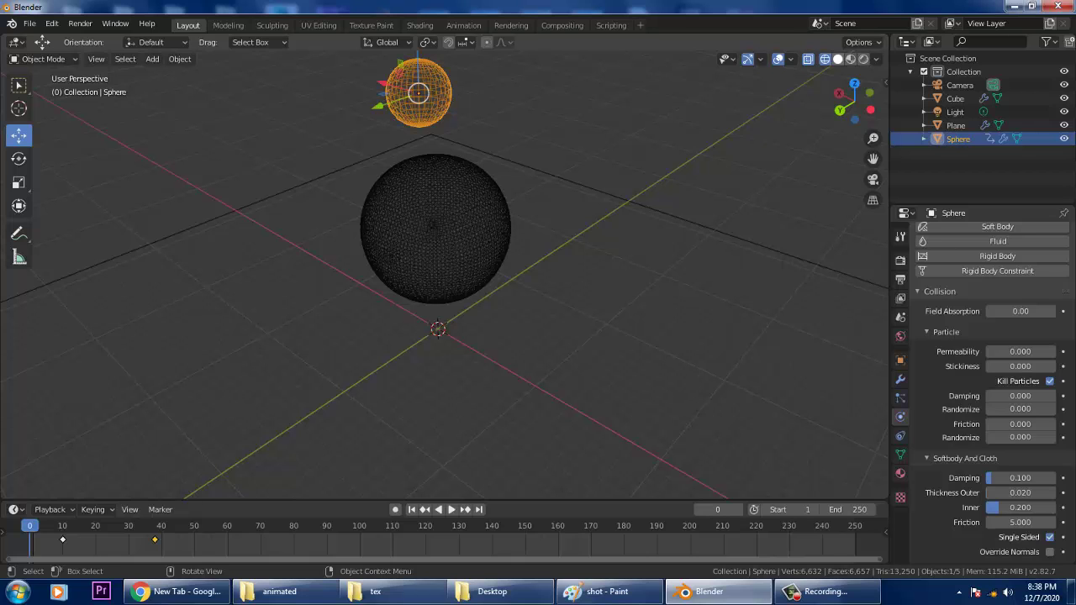
key(shift+z)
middle_drag(444, 276, 542, 246)
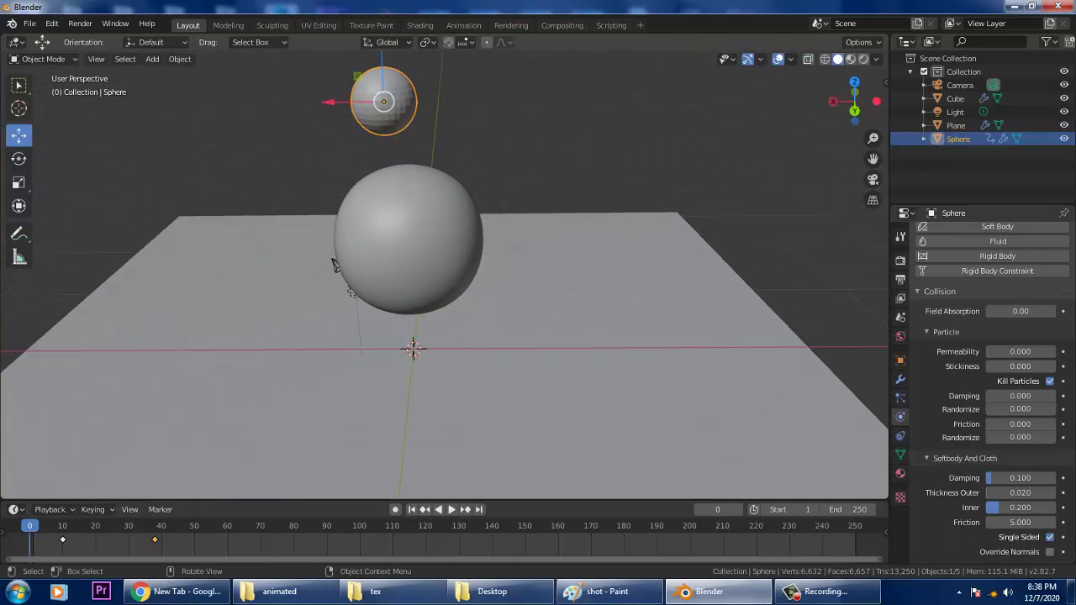
key(s)
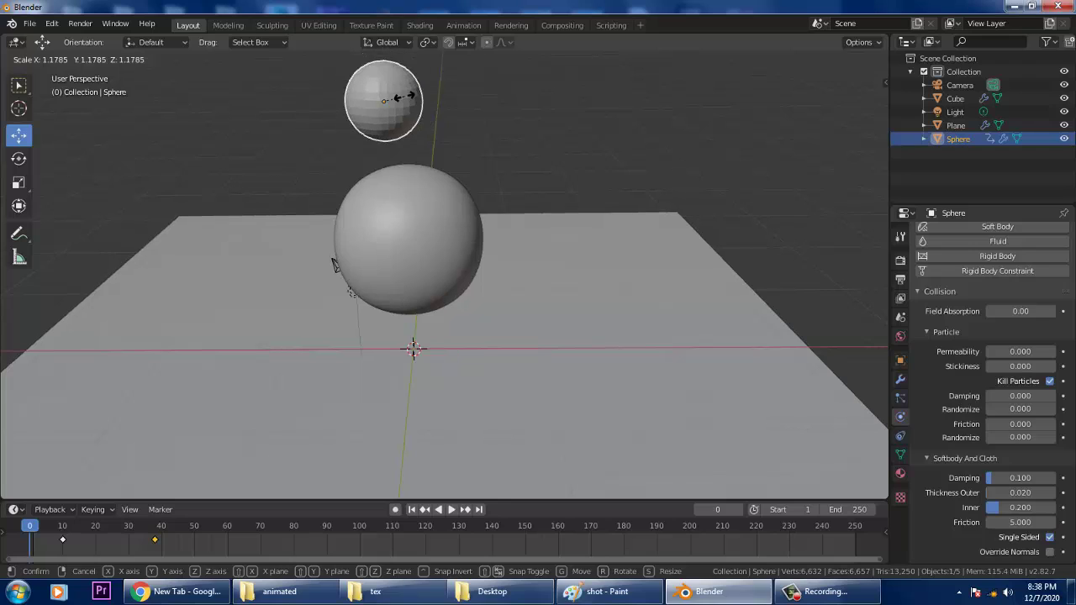
click(333, 264)
Play the simulation to frame 10 and scale the small sphere up by about 1.4.
key(space)
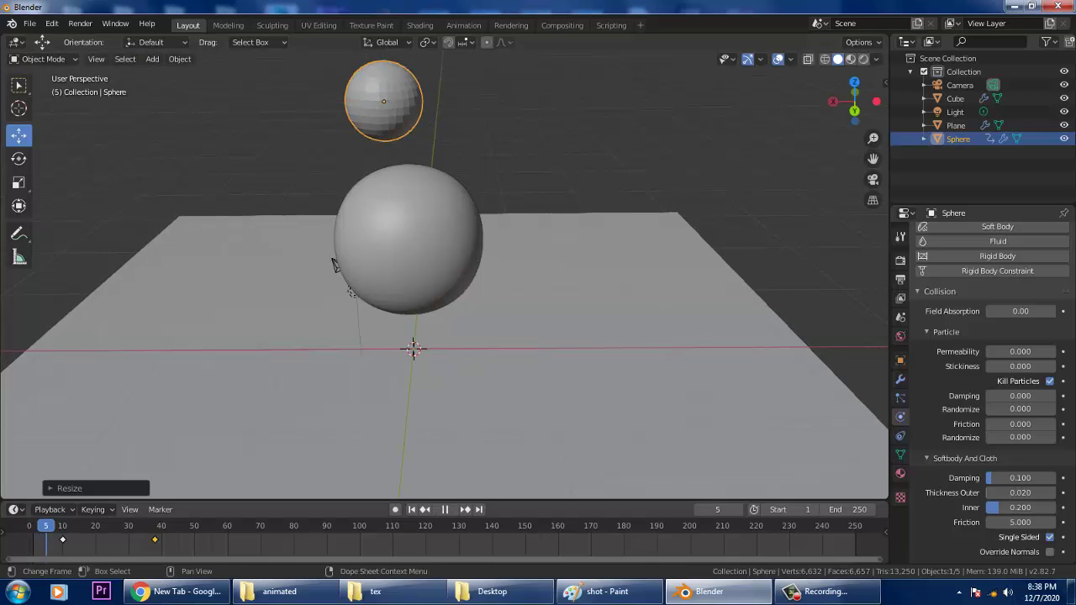
key(space)
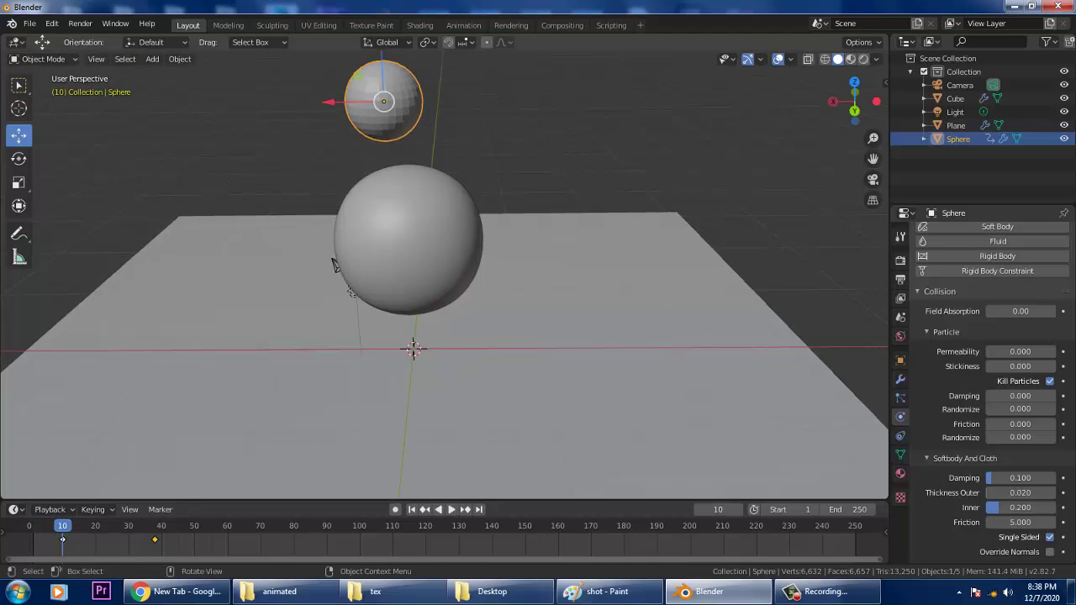
key(s)
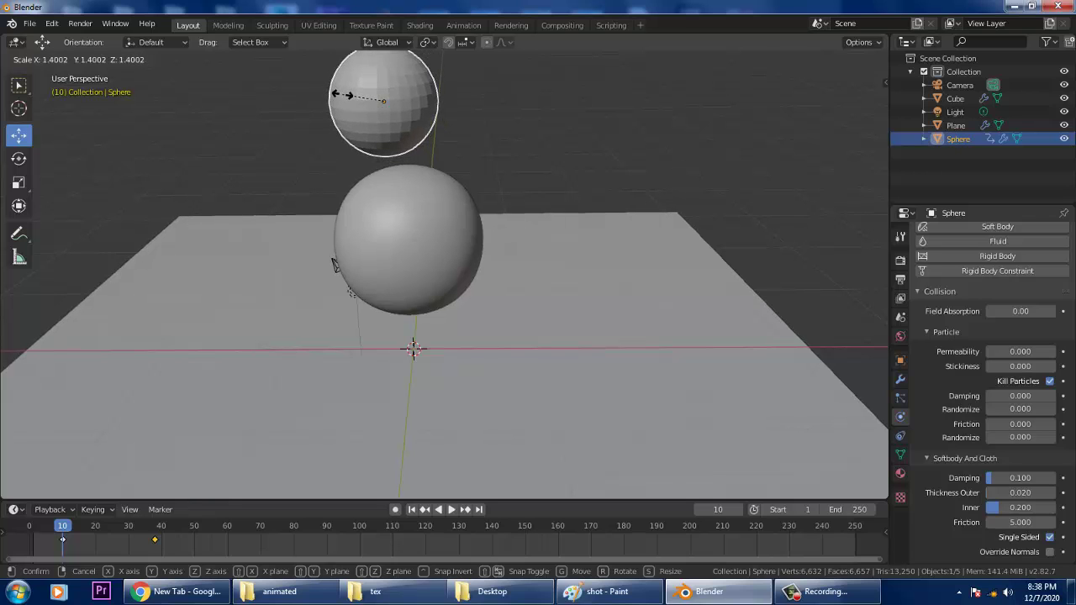
click(342, 94)
middle_drag(342, 97, 646, 117)
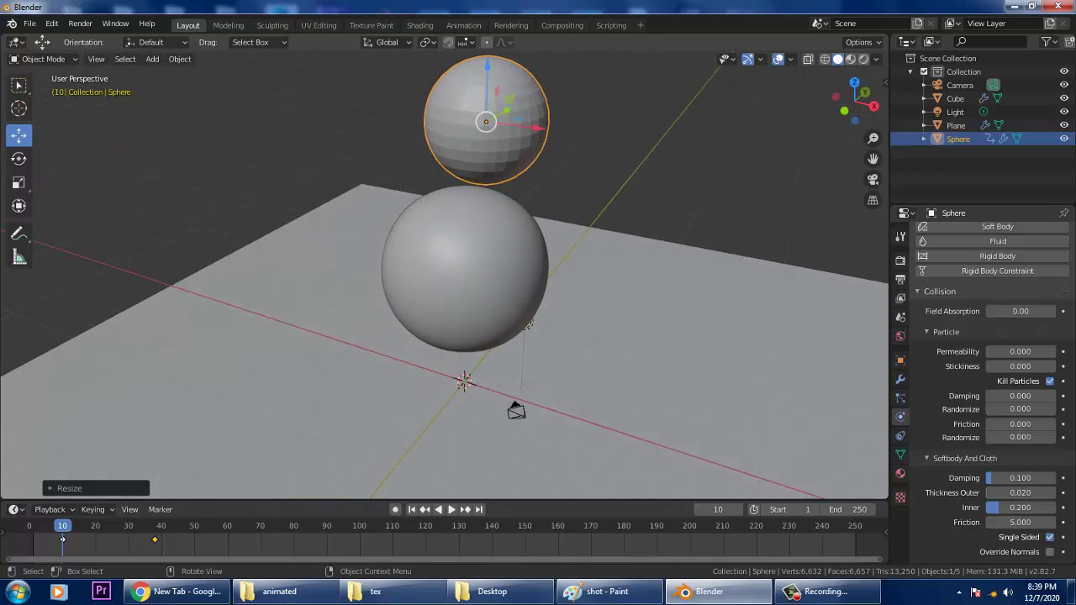
Return to frame 0 and play the simulation to frame 42 with the enlarged sphere crushing the cloth ball.
key(space)
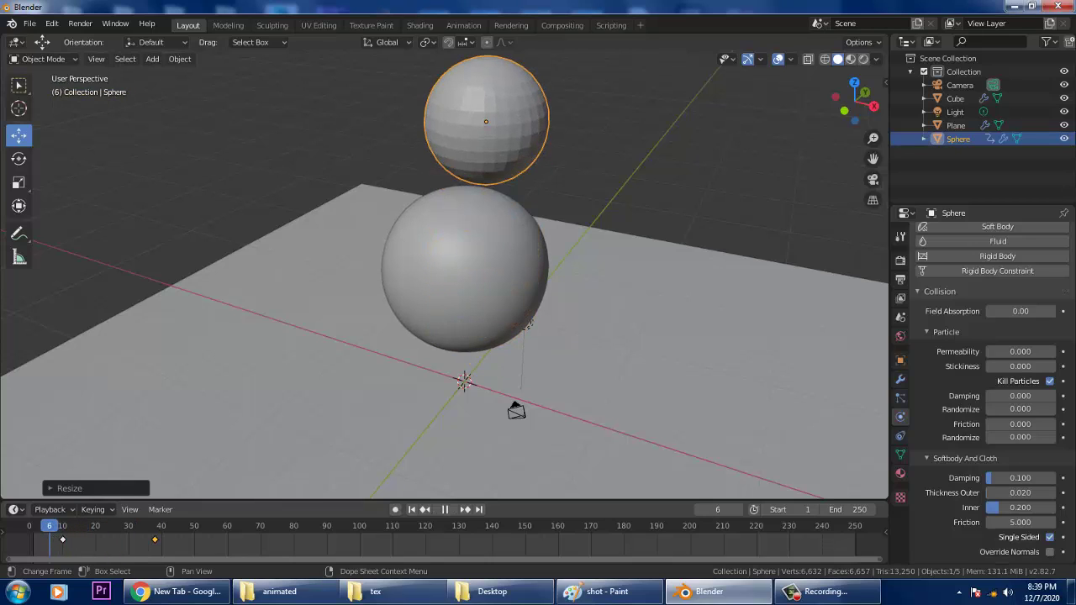
key(Escape)
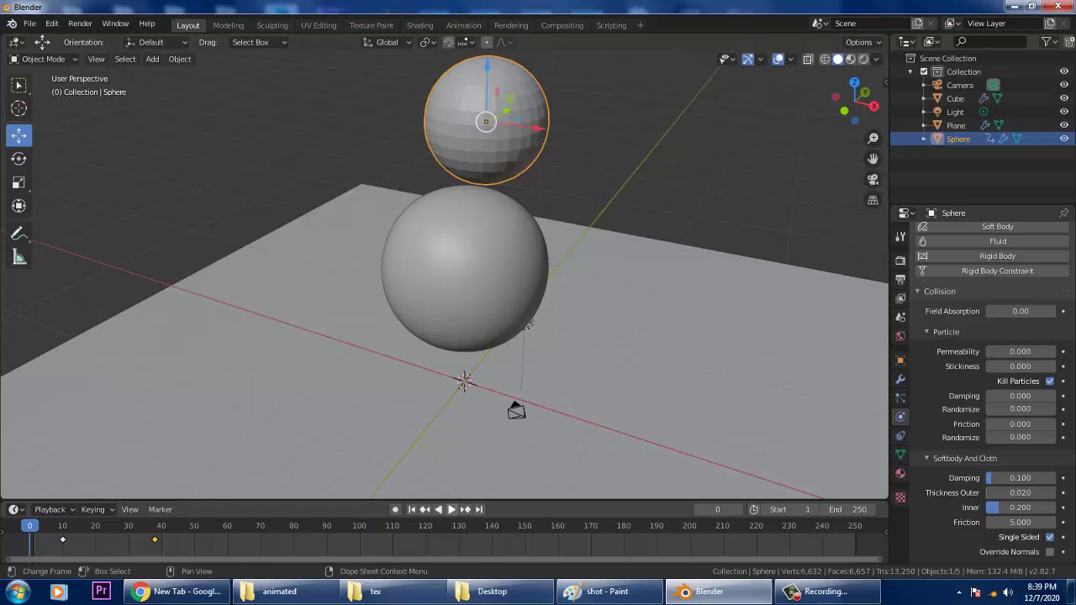
click(452, 509)
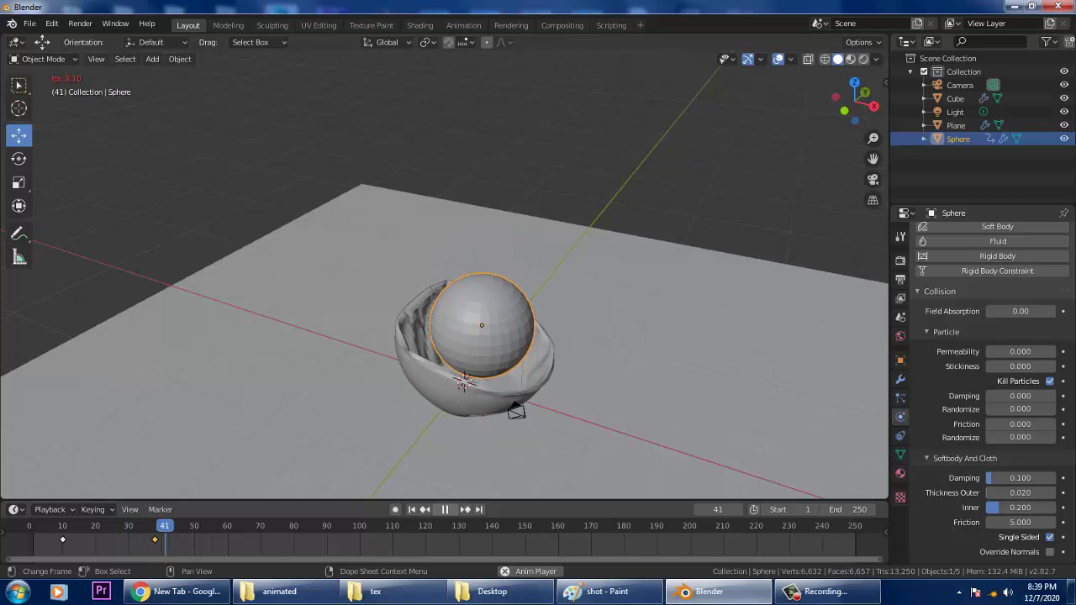
key(space)
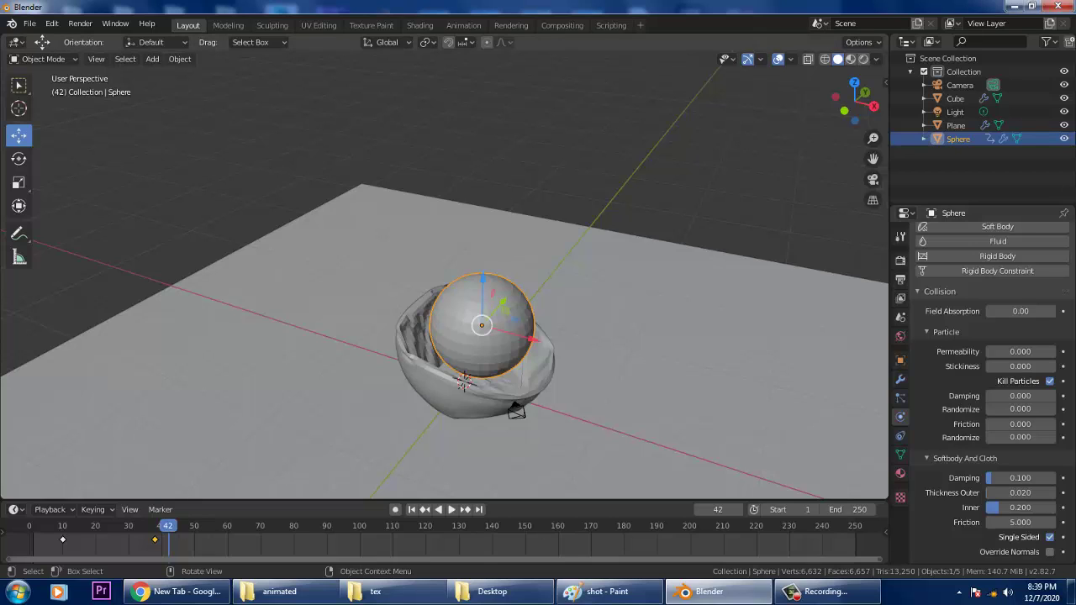
Enable the crushed cloth ball's Pressure at frame 42 and play the simulation on to frame 60.
click(514, 410)
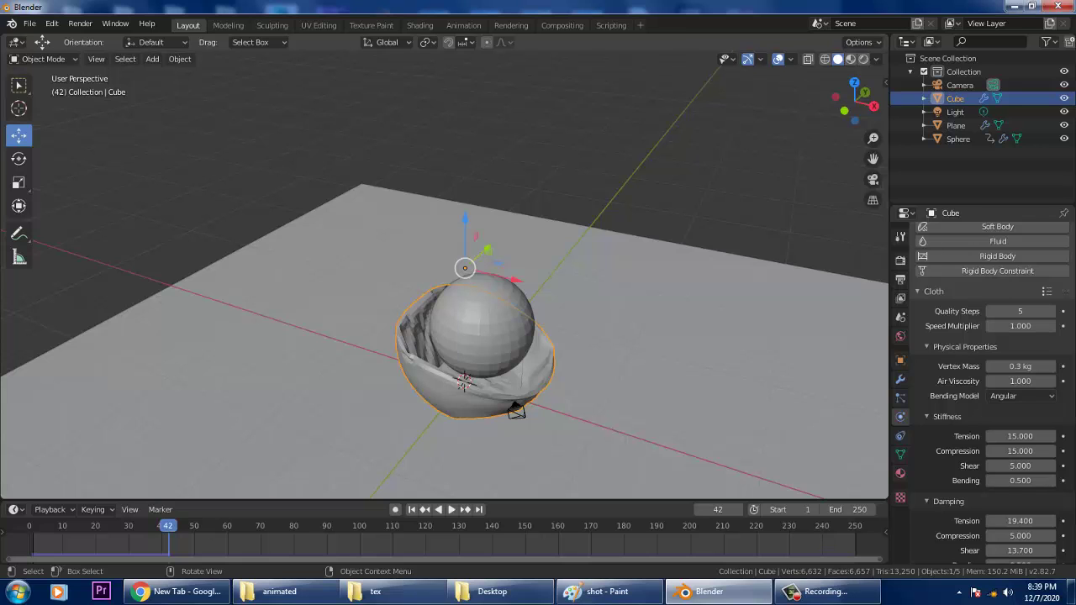
middle_drag(514, 336, 516, 293)
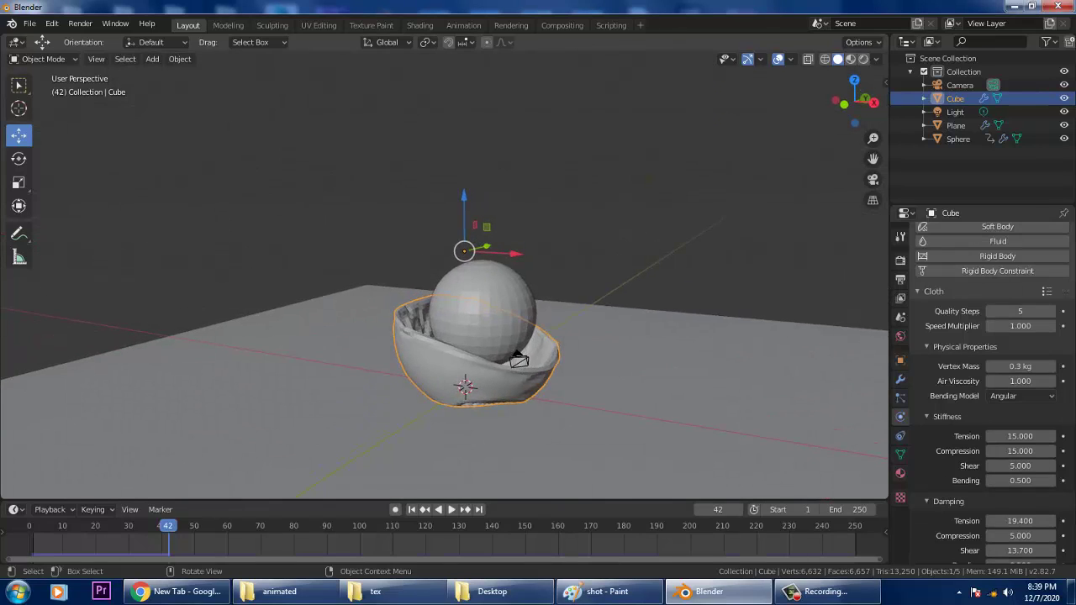
key(alt+a)
click(492, 382)
scroll(1020, 504, down, 6)
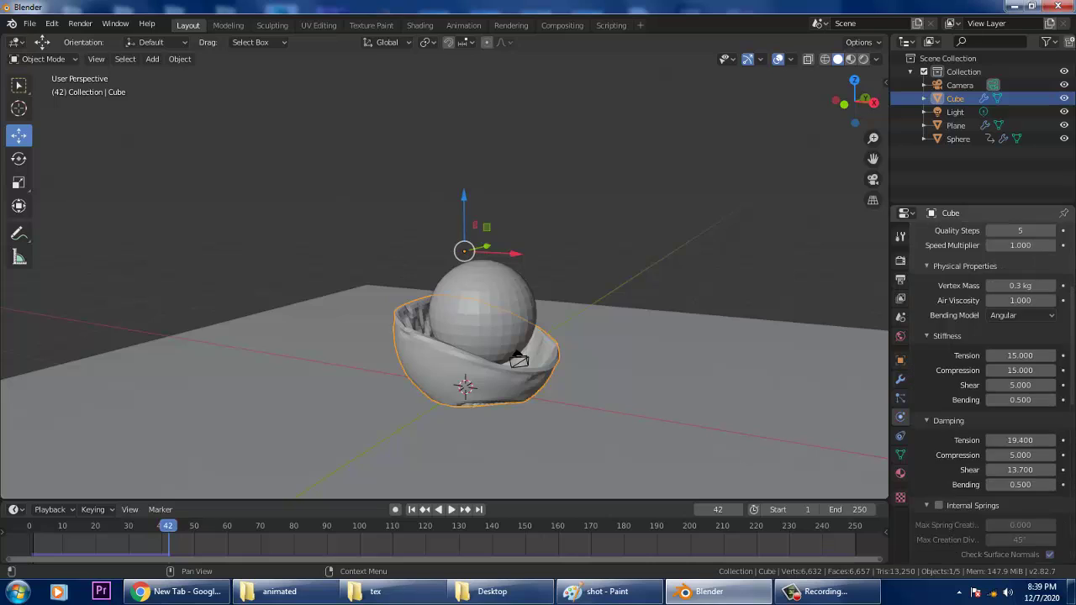
scroll(1020, 504, down, 3)
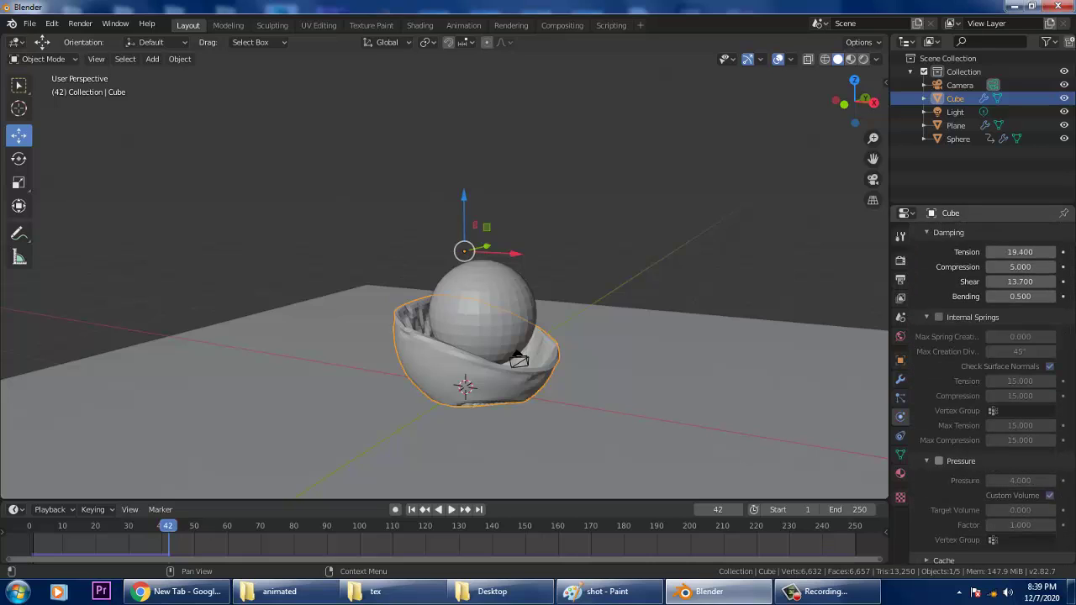
click(939, 461)
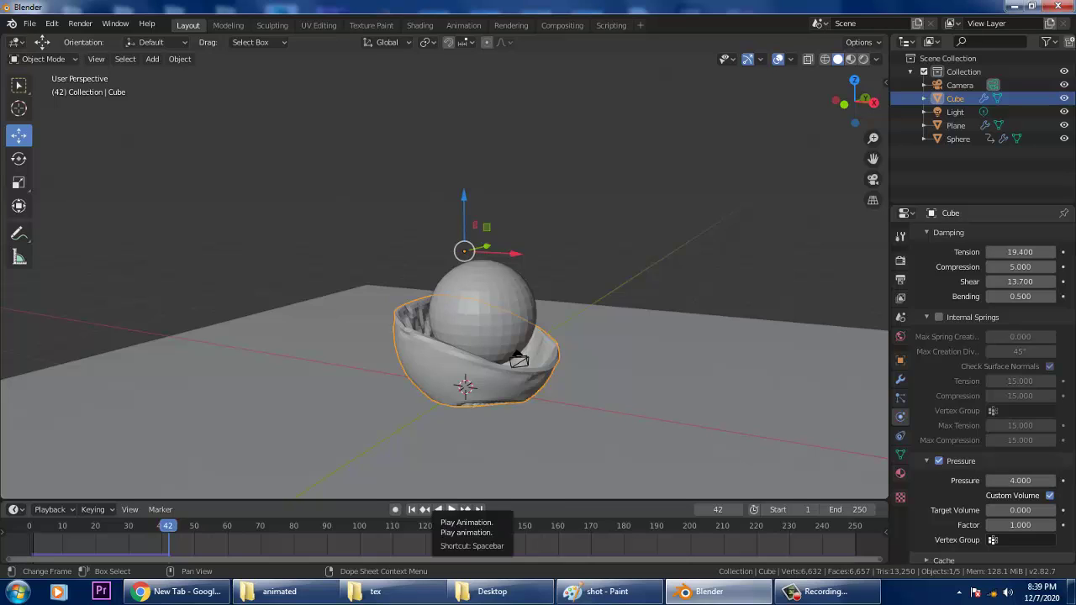
click(451, 510)
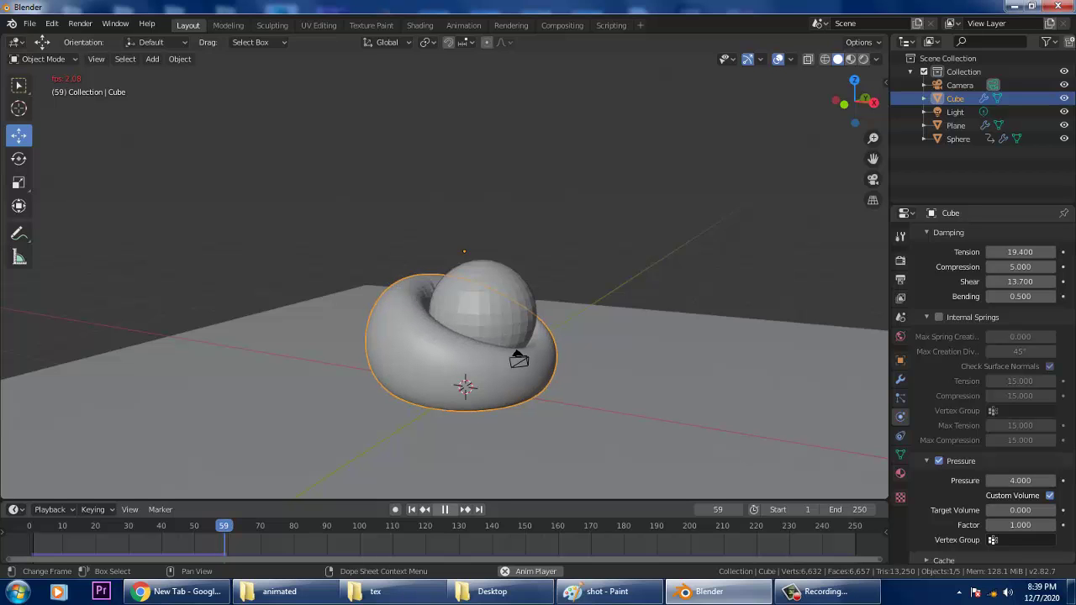
click(451, 509)
Hide the sphere in the viewport at frame 60 and examine the hollow in the inflated cloth ball up close.
middle_drag(529, 302, 529, 325)
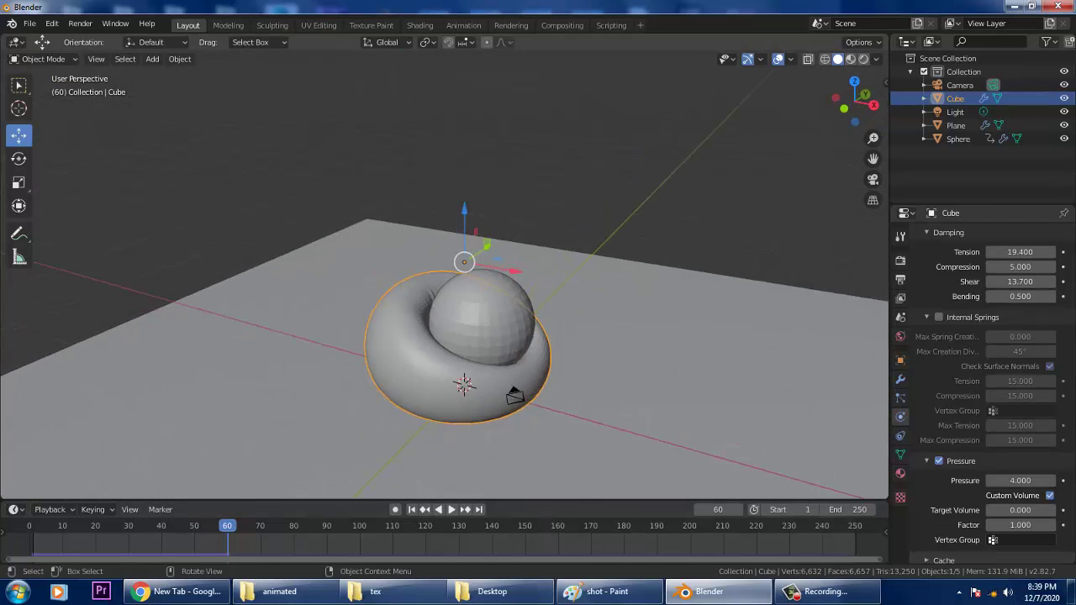
scroll(444, 278, up, 3)
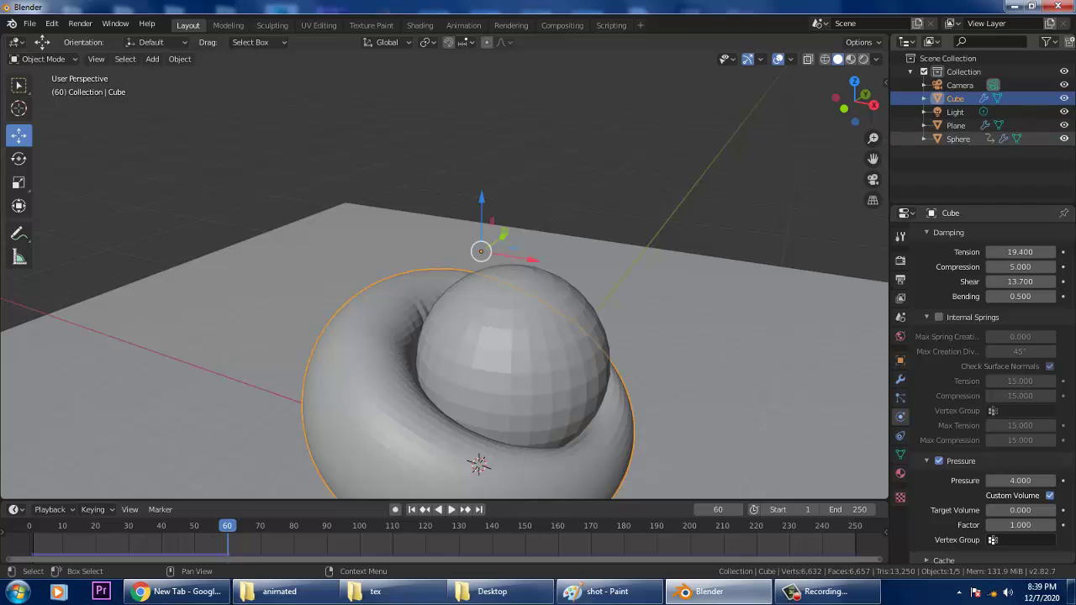
click(1064, 139)
scroll(504, 336, down, 3)
middle_drag(505, 336, 511, 311)
scroll(484, 330, up, 3)
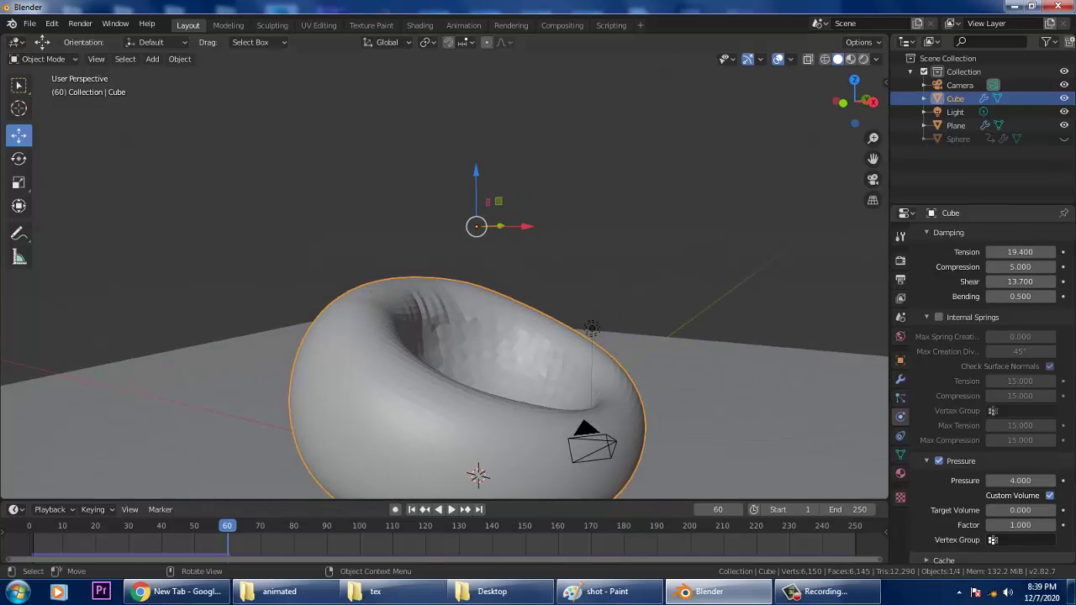
Continue playing the simulation from frame 60 to frame 70 so the cloth ball keeps inflating.
click(452, 509)
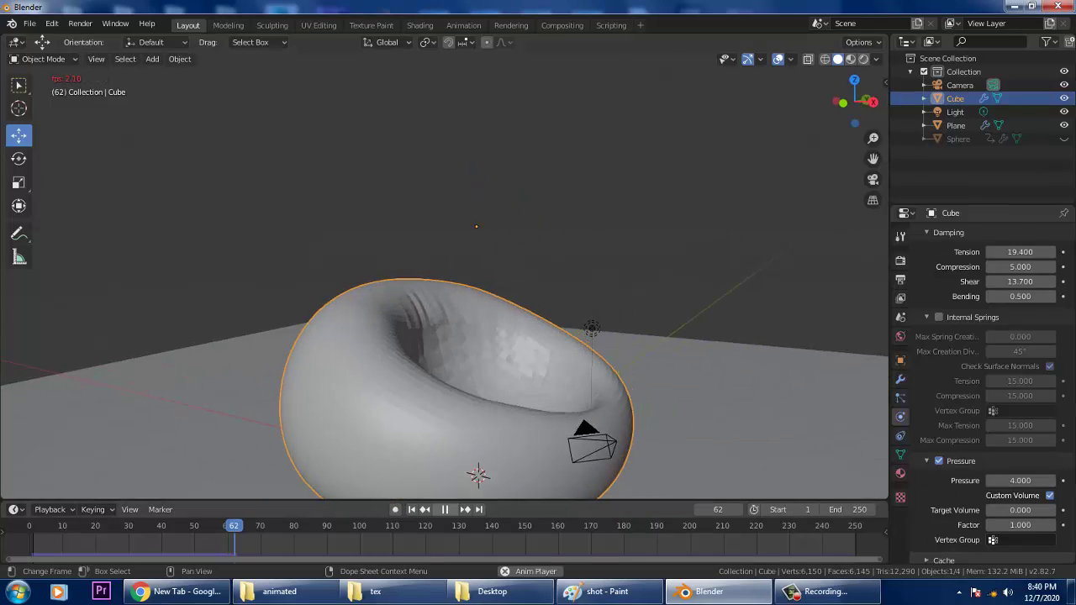
key(space)
click(452, 509)
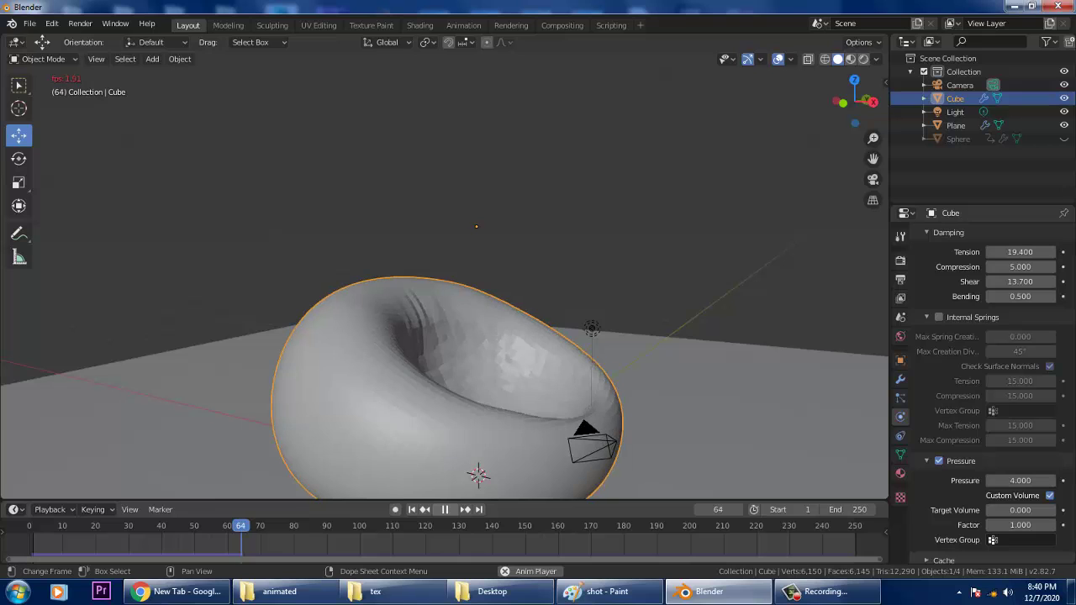
click(452, 510)
middle_drag(521, 328, 563, 334)
scroll(446, 278, down, 2)
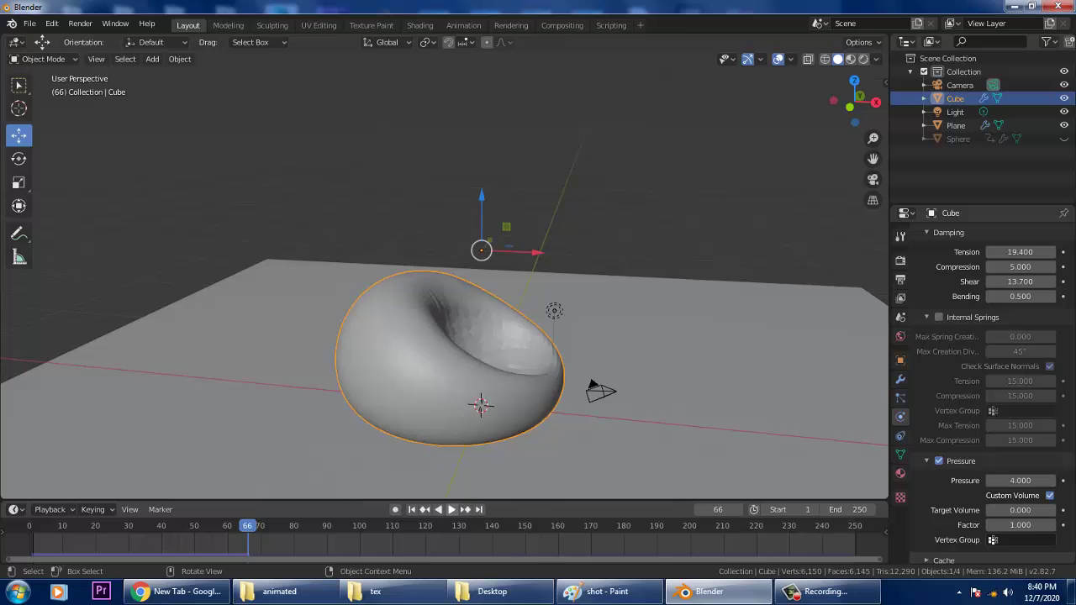
key(space)
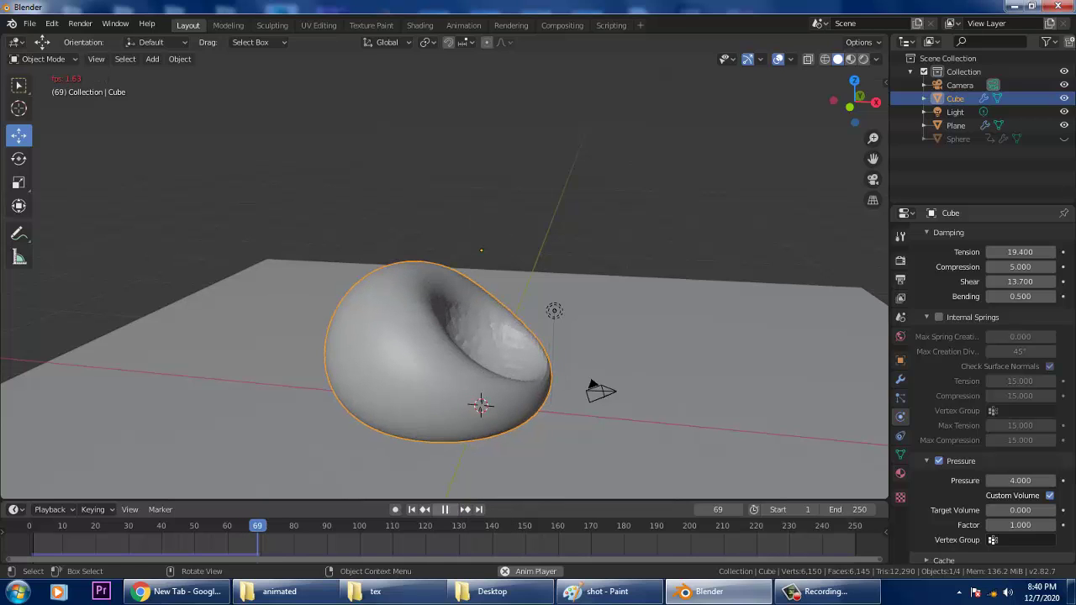
click(445, 509)
mouse_move(588, 353)
middle_down()
mouse_move(458, 355)
mouse_move(626, 335)
mouse_move(596, 346)
middle_up()
click(438, 510)
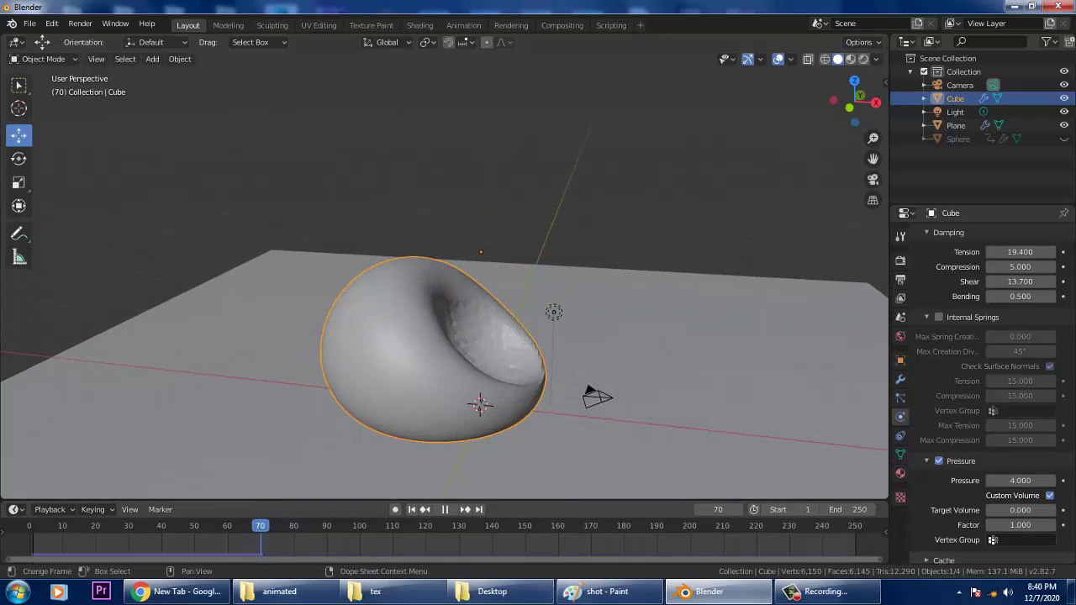
Scrub back along the timeline, settle on frame 69 and select the inflated cloth ball.
drag(202, 527, 254, 527)
key(space)
middle_drag(505, 337, 468, 292)
click(454, 168)
click(496, 348)
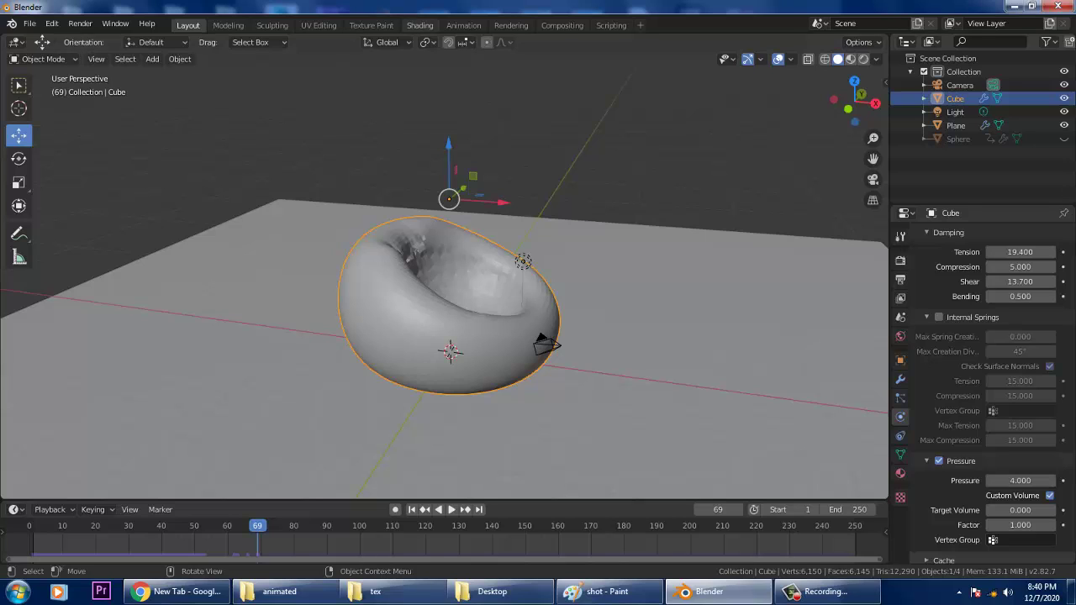
click(900, 380)
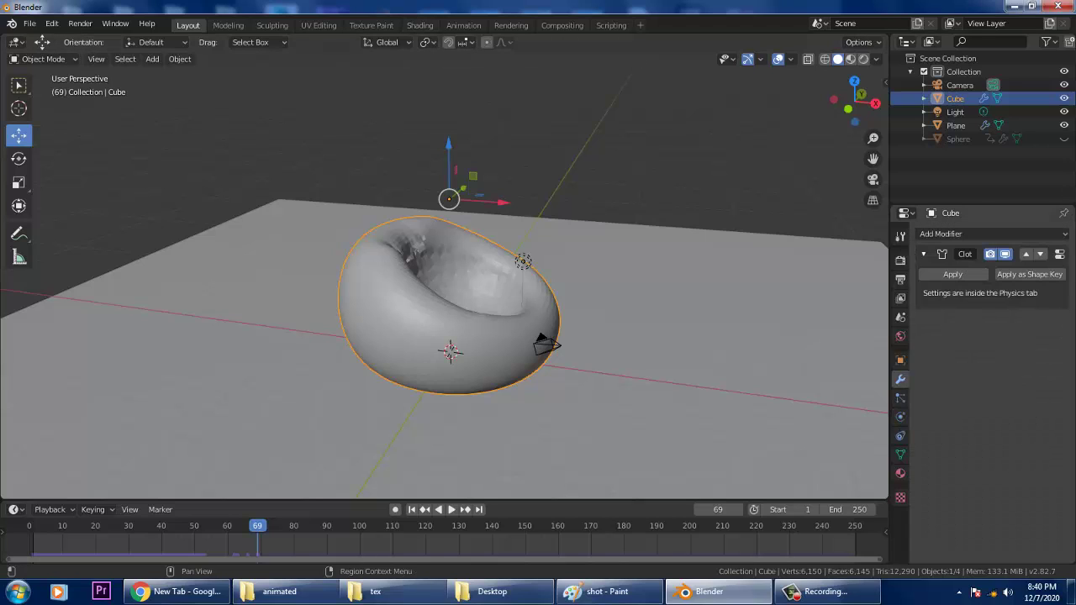
click(901, 435)
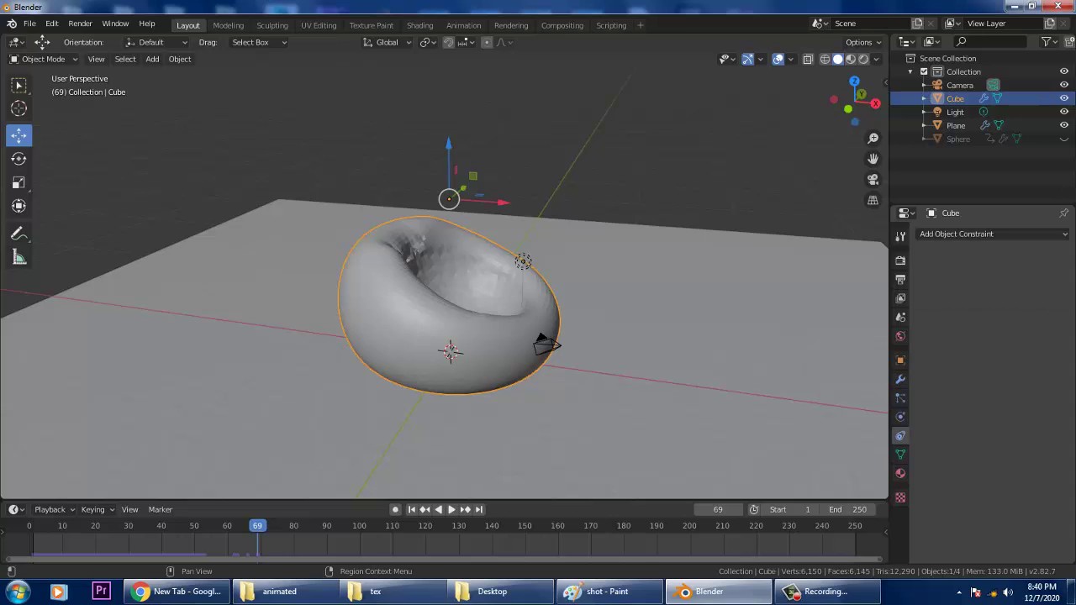
click(901, 454)
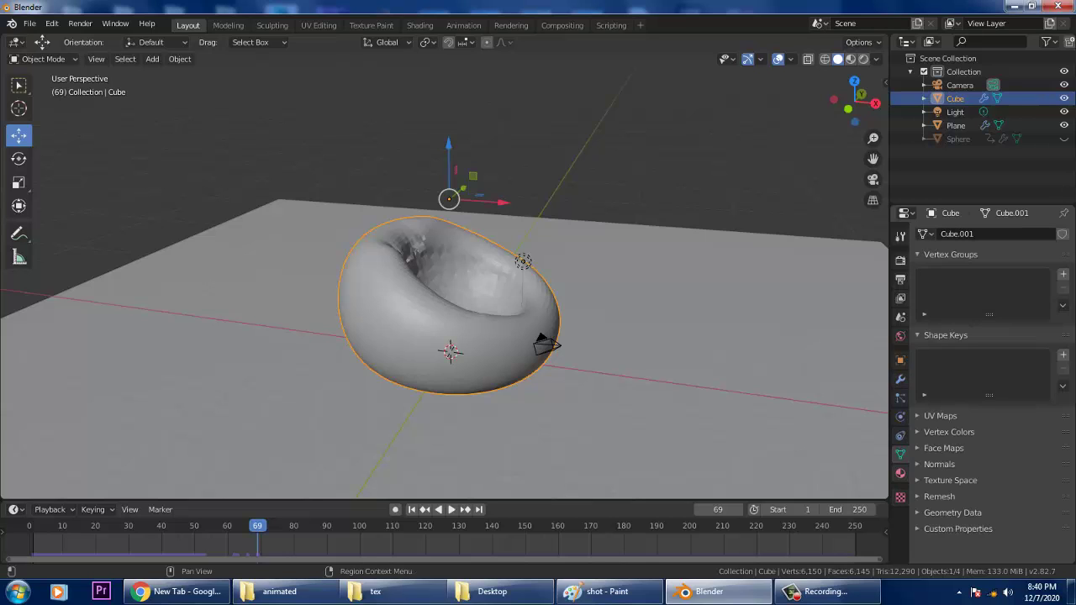
click(900, 436)
click(900, 417)
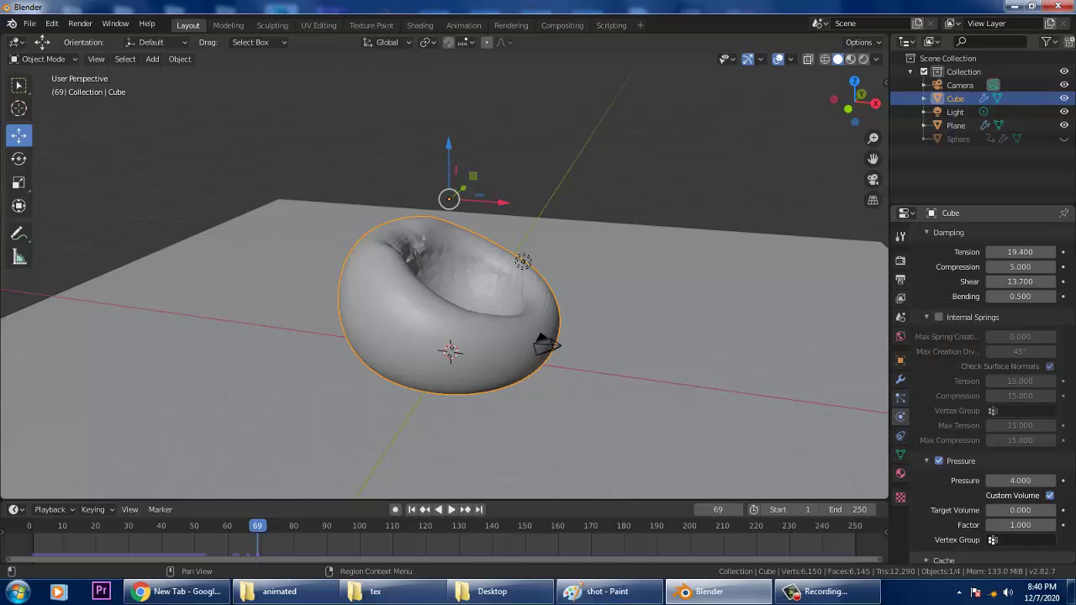
click(901, 399)
click(901, 418)
scroll(984, 379, up, 5)
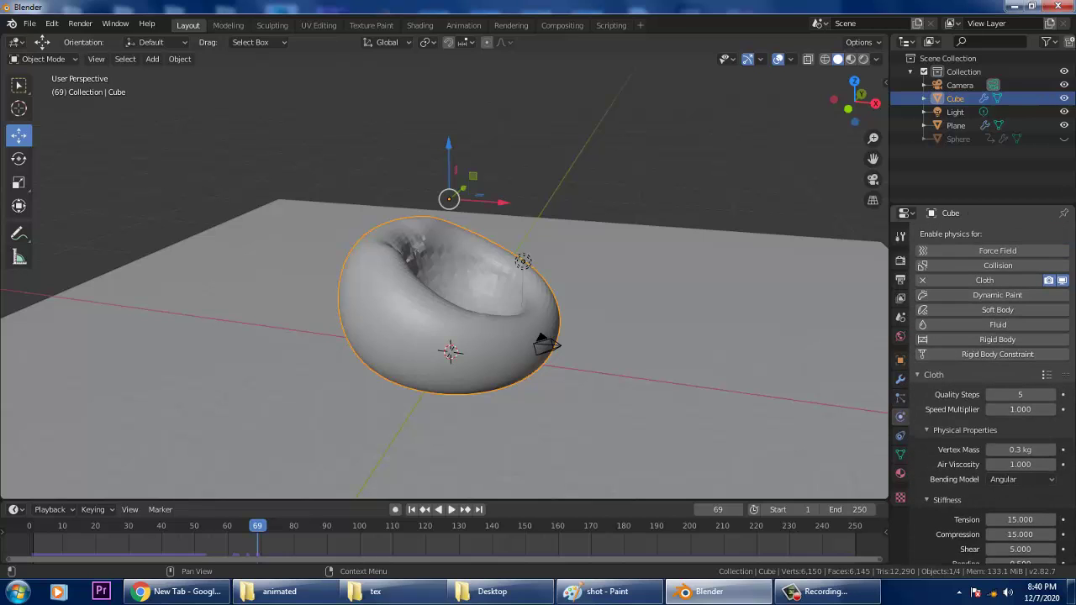
click(900, 399)
click(901, 417)
click(900, 454)
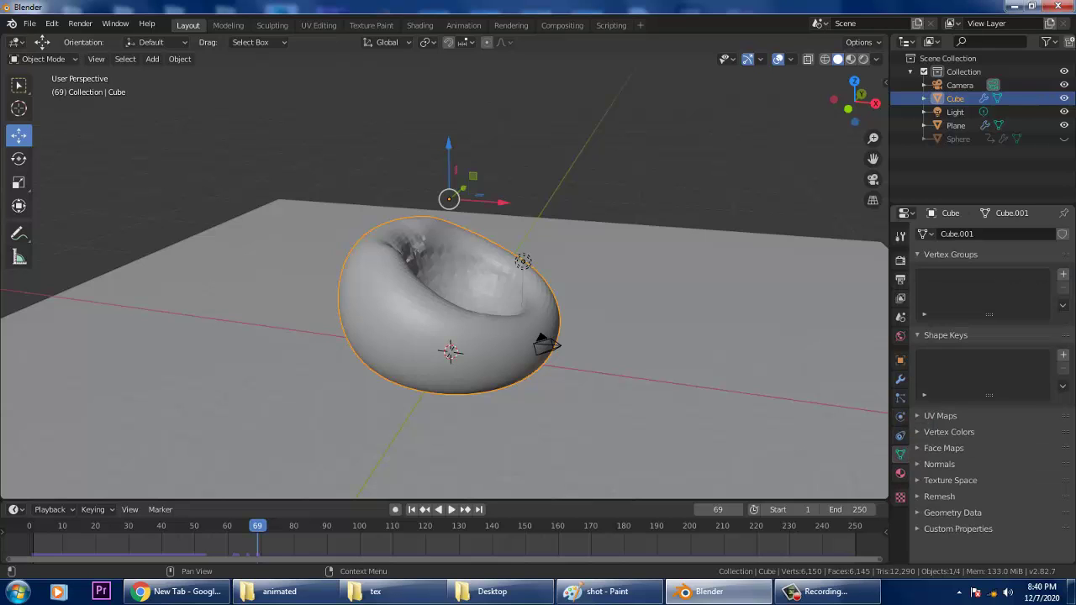
Apply the cube's Cloth modifier at frame 69 and play the animation to frame 46 to check the frozen shape.
click(901, 379)
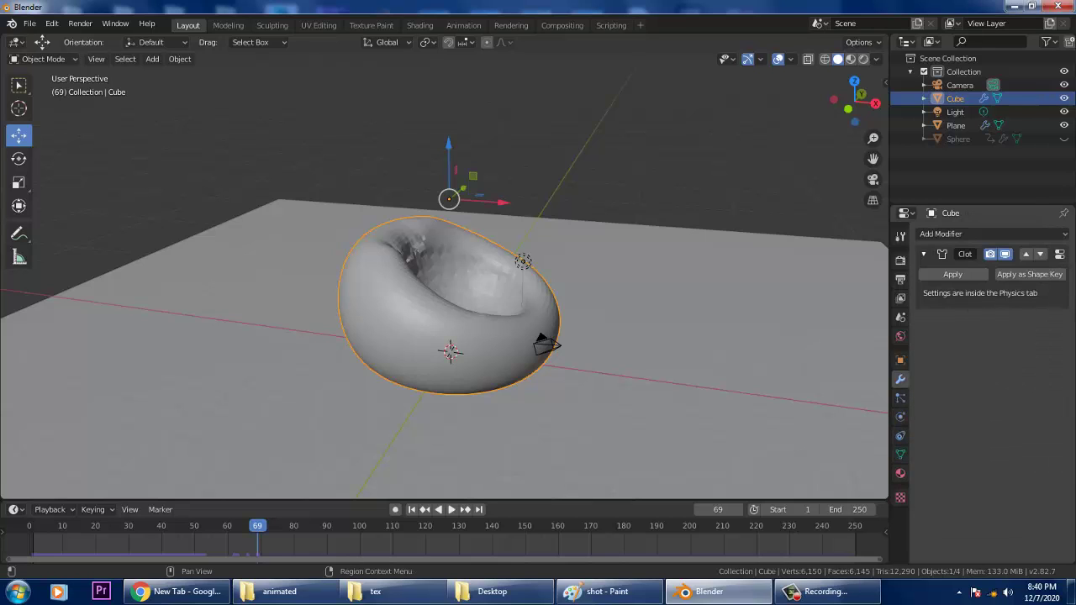
click(953, 274)
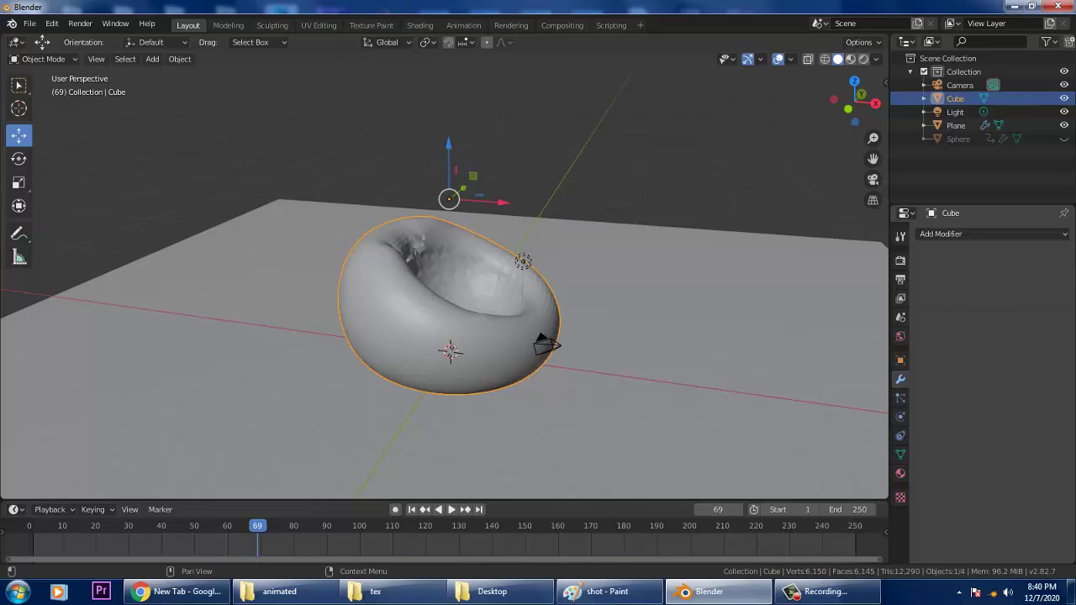
click(438, 509)
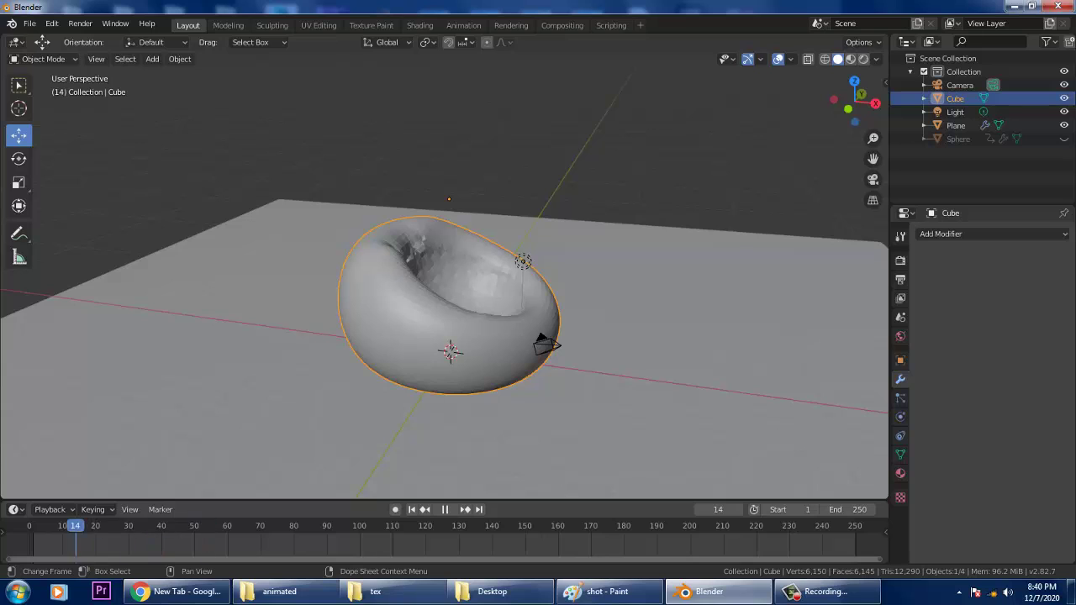
key(space)
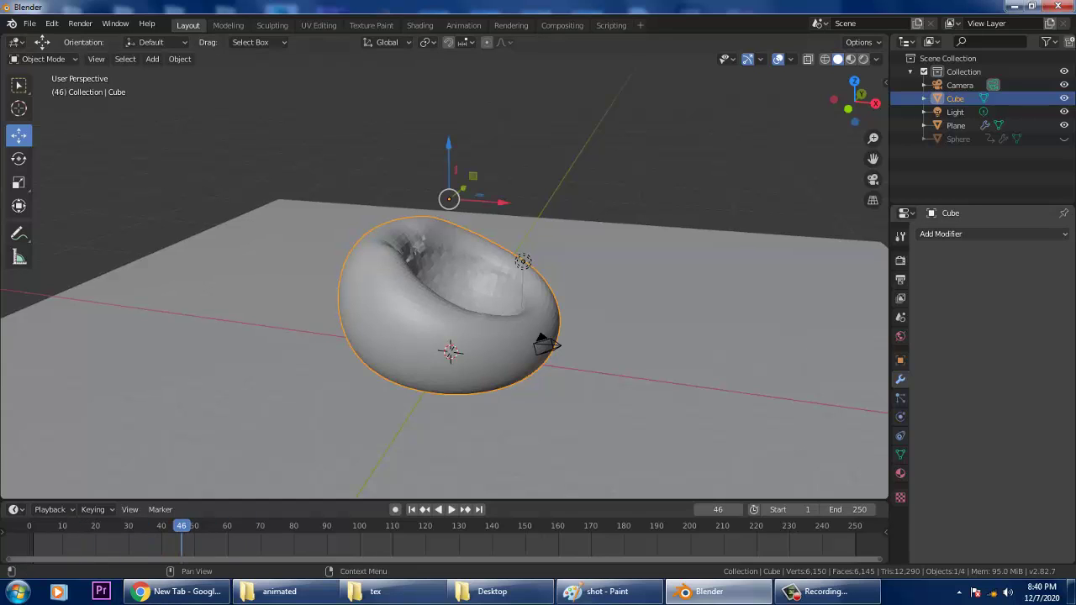
Add a Subdivision Surface modifier to the cube, set its viewport subdivisions to 3 and apply it.
click(942, 234)
click(820, 457)
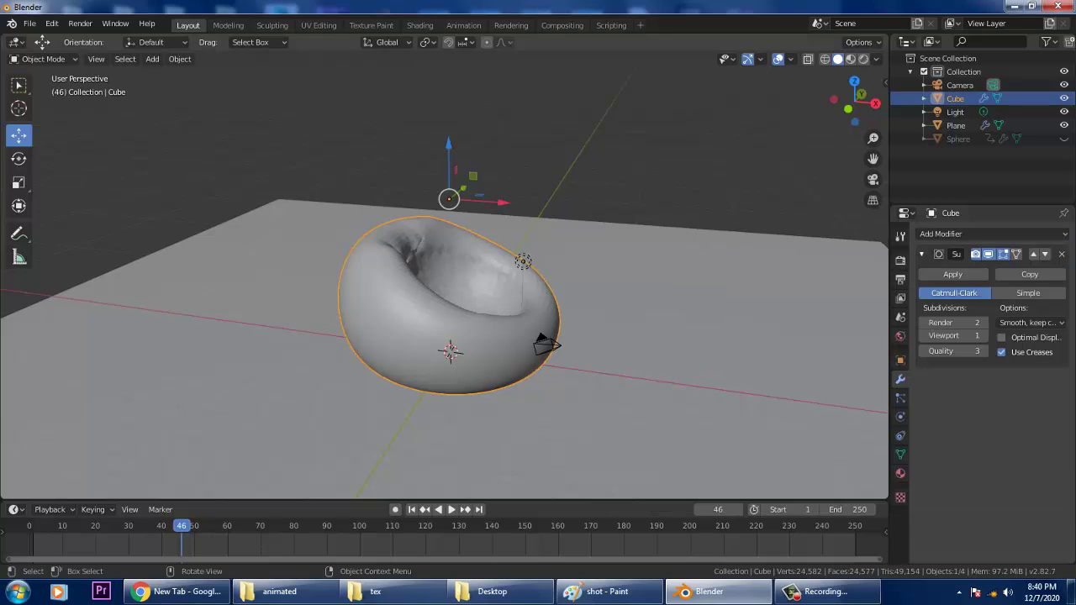
click(950, 335)
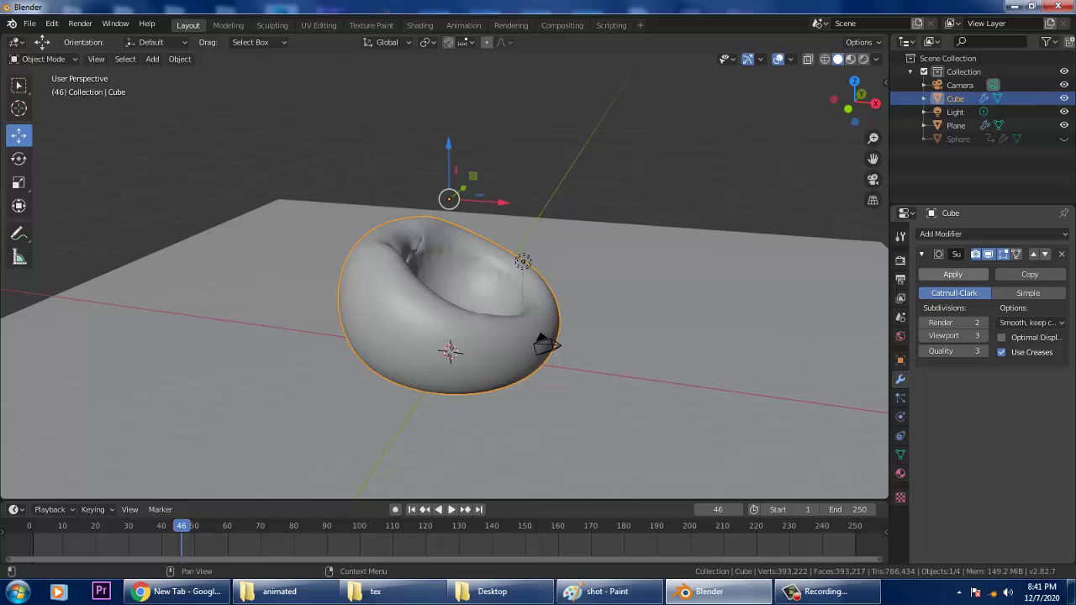
click(953, 275)
middle_drag(641, 321, 660, 259)
scroll(653, 295, up, 2)
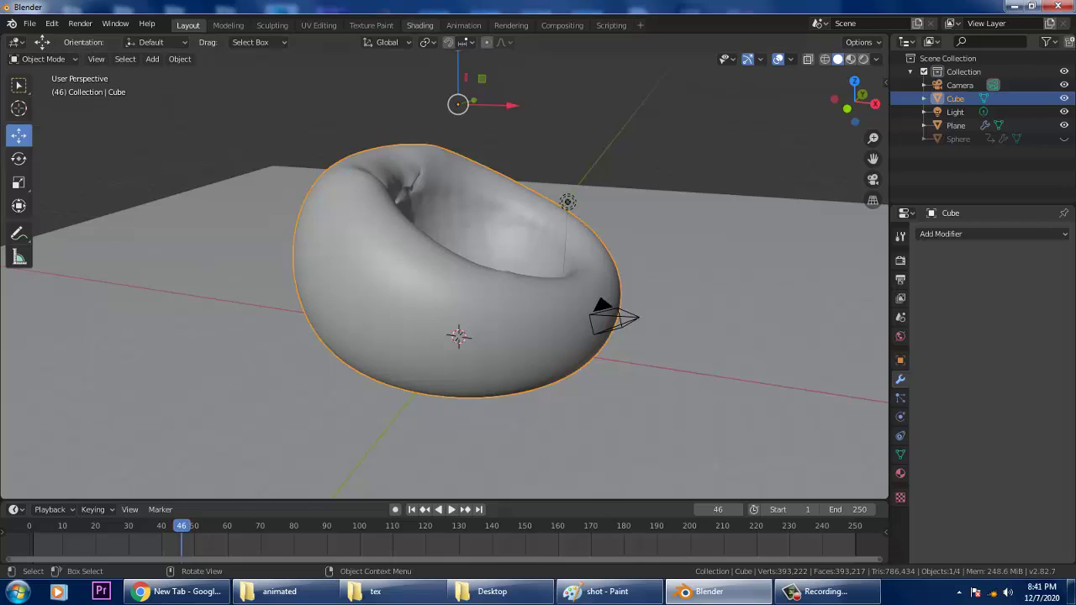
In the Shading workspace, create a new material for the cube and give it a red base color.
click(420, 24)
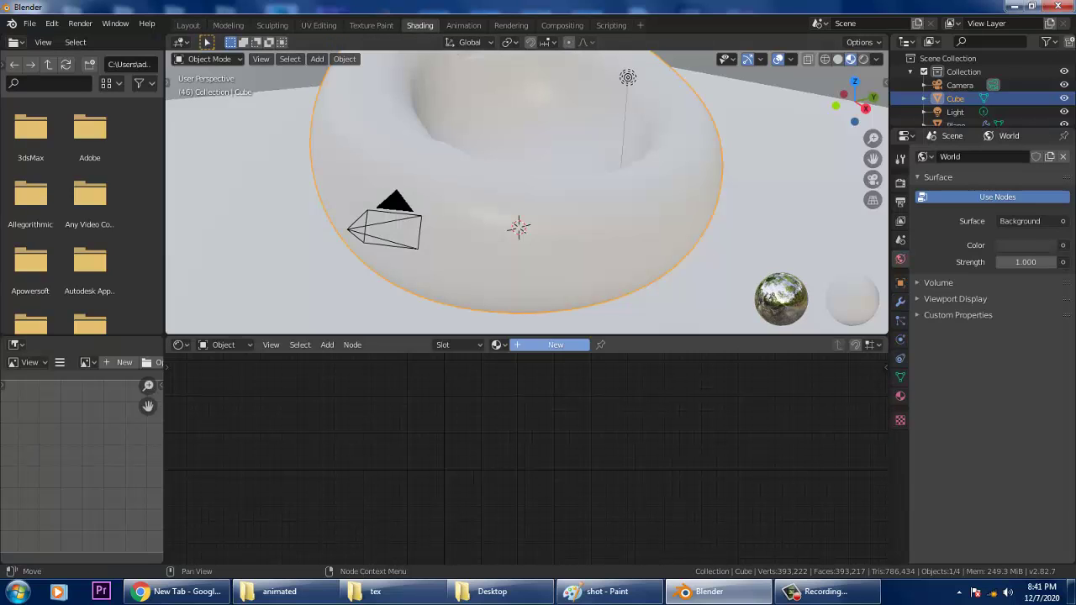
click(556, 345)
scroll(513, 454, up, 2)
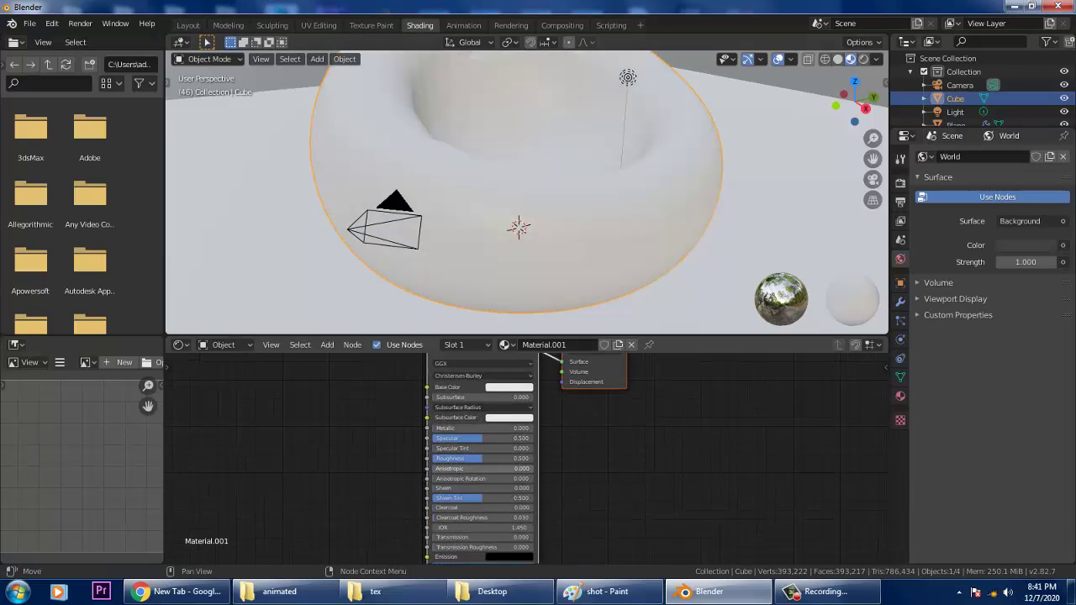
click(508, 381)
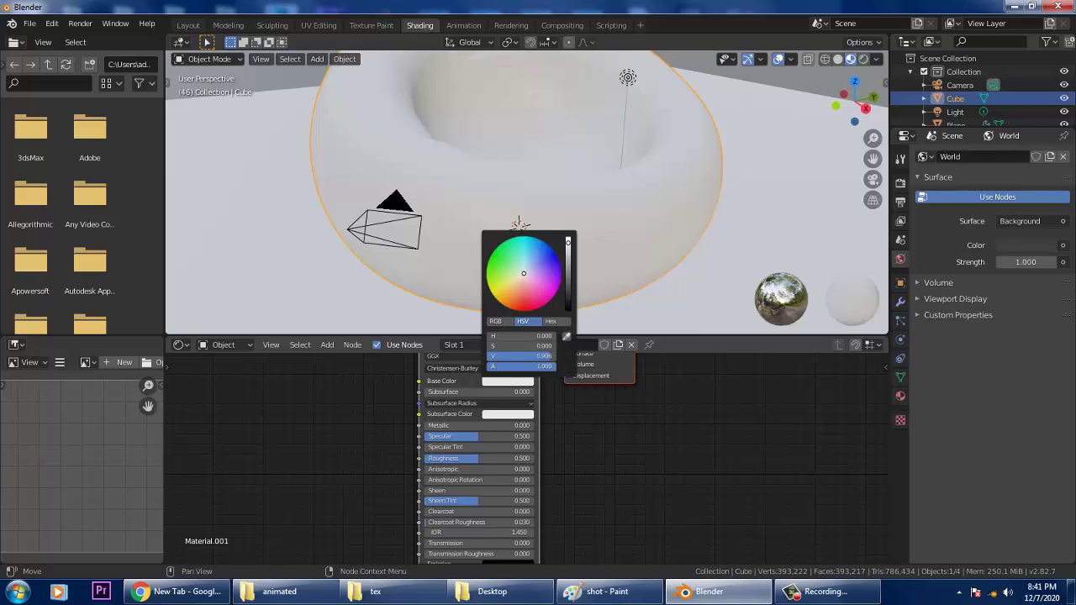
drag(524, 274, 526, 305)
middle_drag(521, 202, 593, 178)
scroll(601, 173, down, 5)
scroll(571, 168, up, 1)
scroll(593, 178, up, 1)
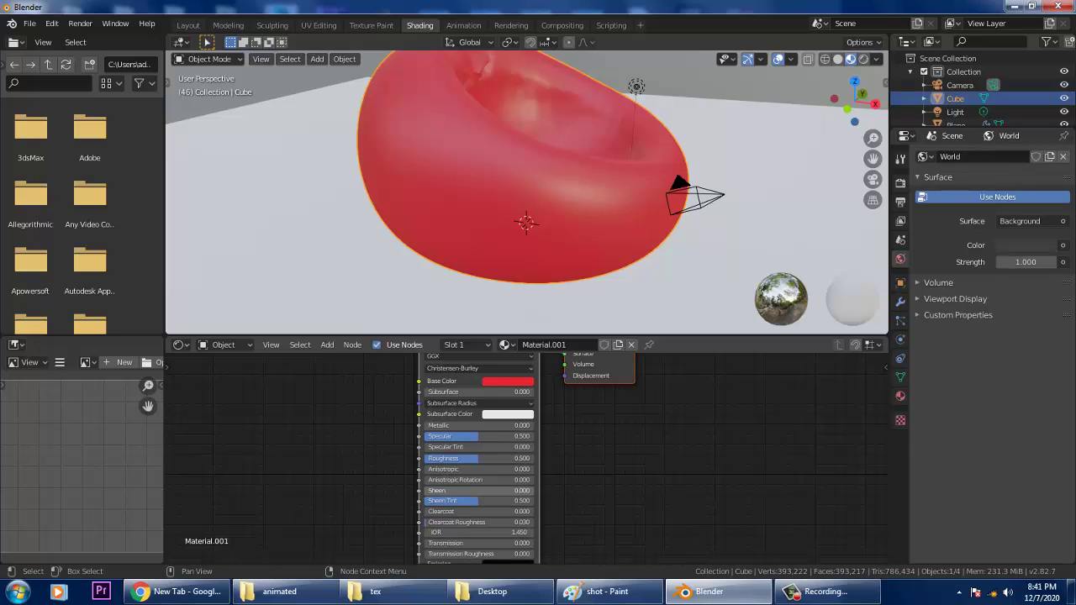
Set the red material's Sheen to 8.
click(445, 491)
text(8)
key(Return)
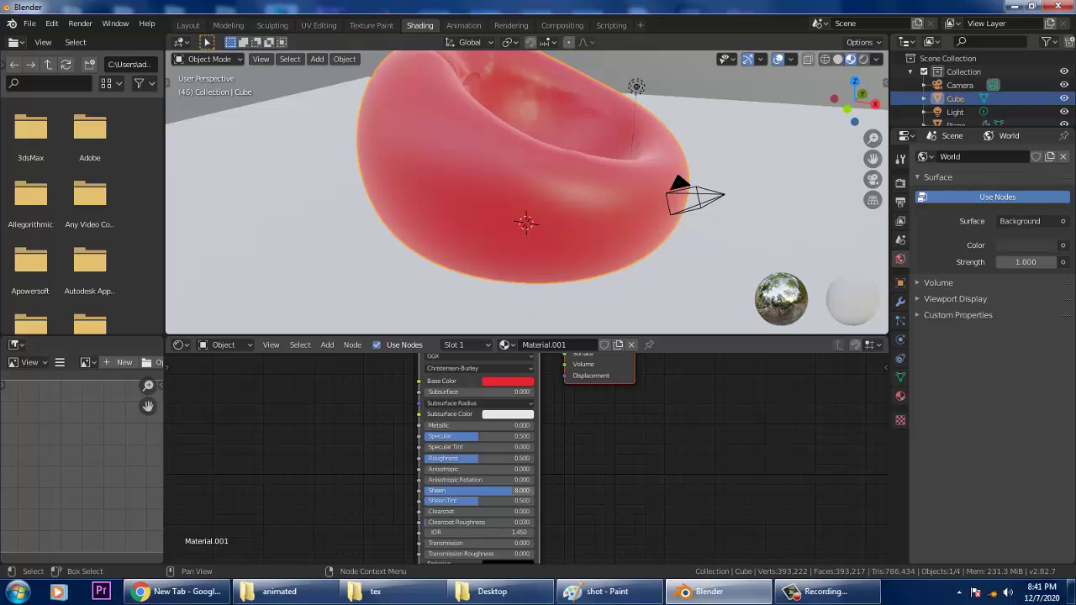
middle_drag(572, 220, 554, 175)
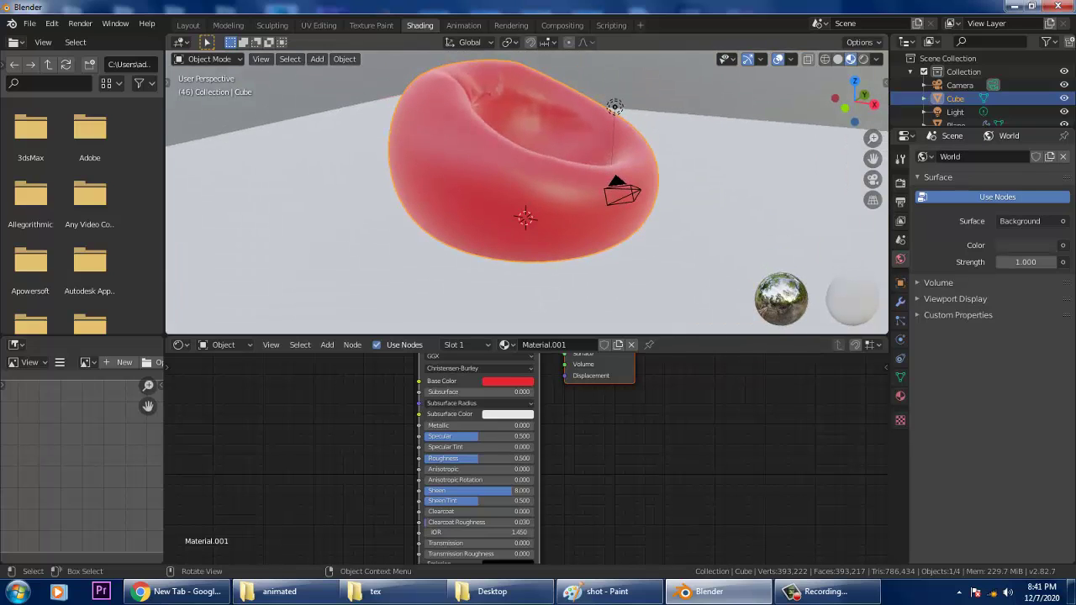
Enable Cloth physics on the red subdivided cube.
click(901, 321)
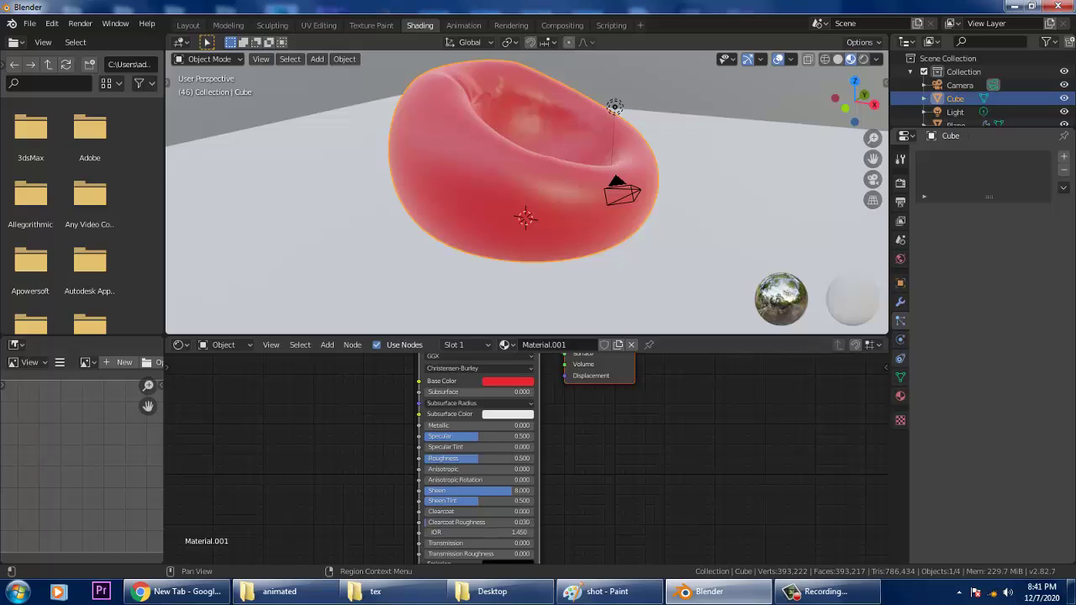
click(900, 358)
click(900, 377)
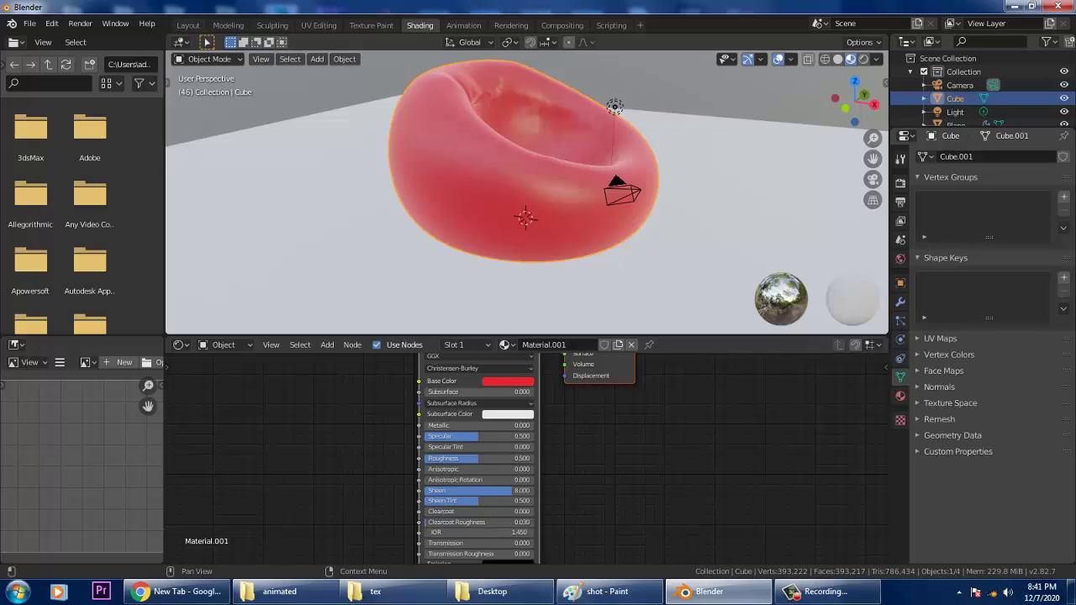
click(900, 358)
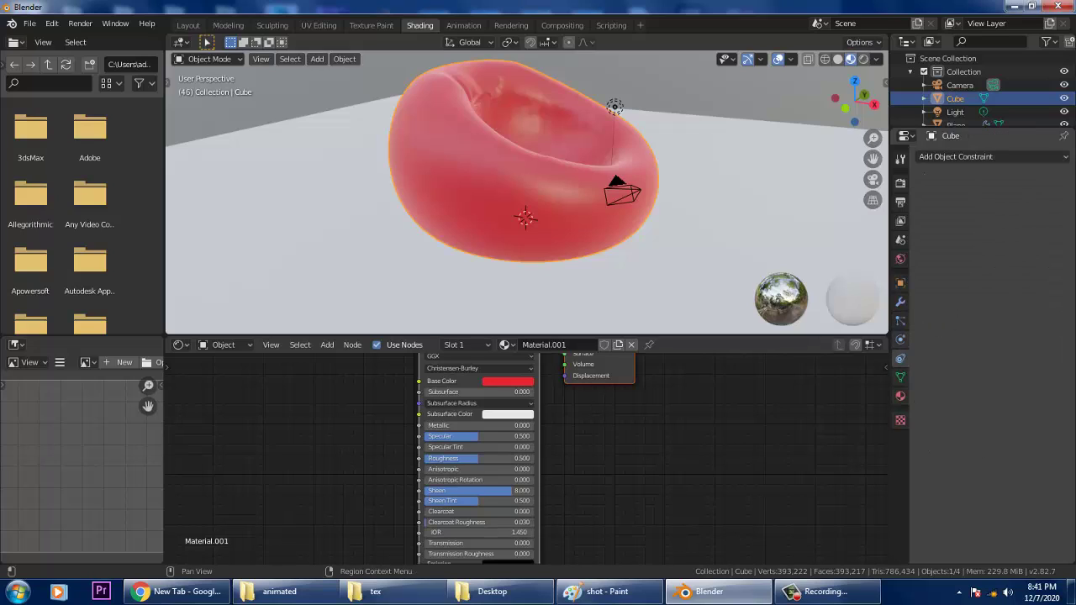
click(901, 340)
click(998, 203)
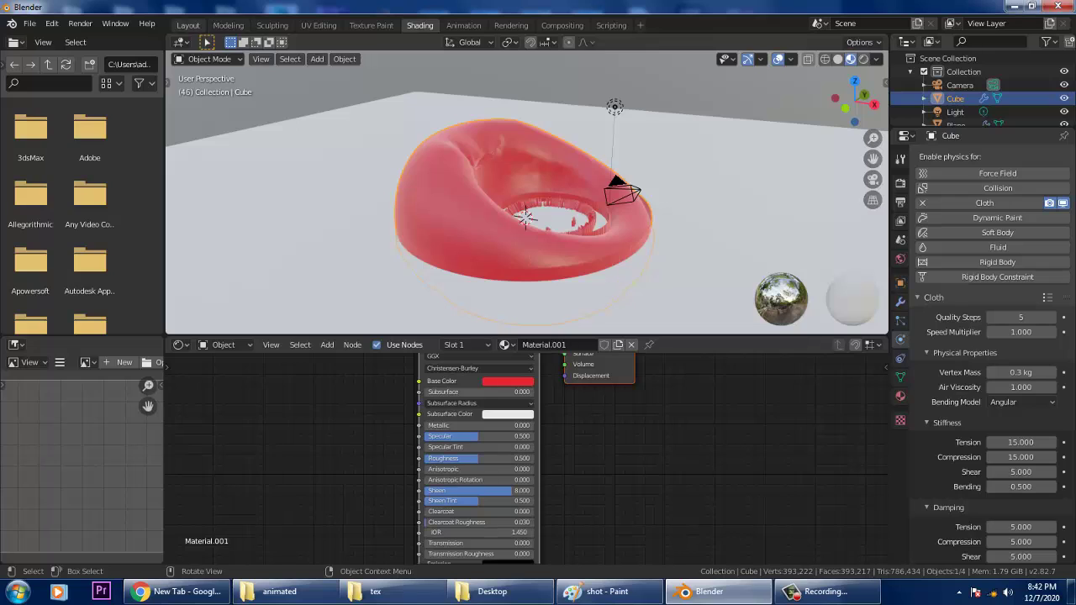
Switch back to the Layout workspace, return to frame 0 and play the new cloth simulation to frame 3.
click(189, 25)
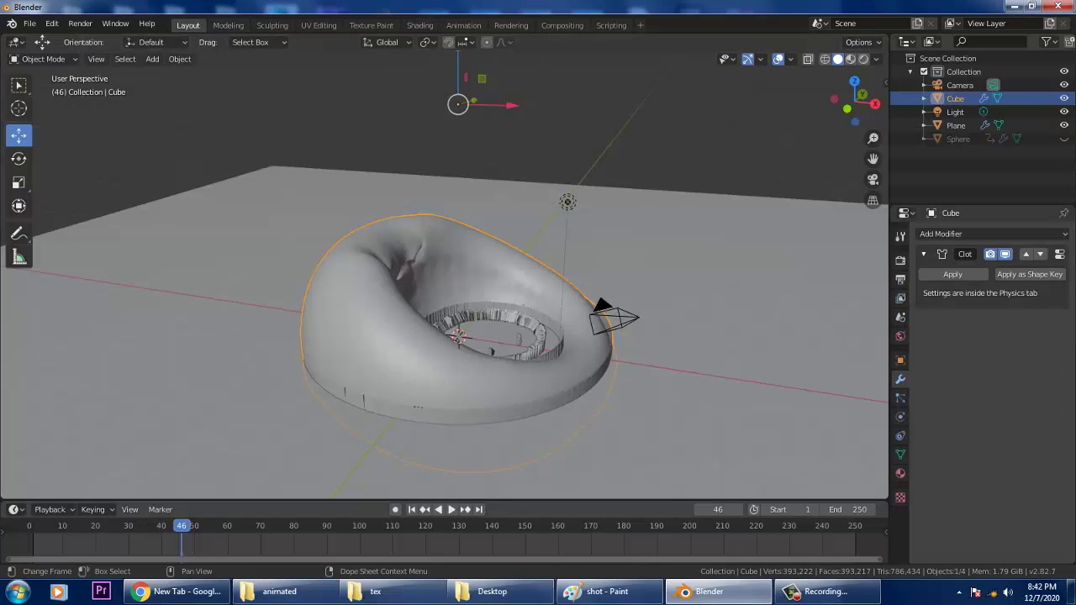
drag(181, 527, 30, 526)
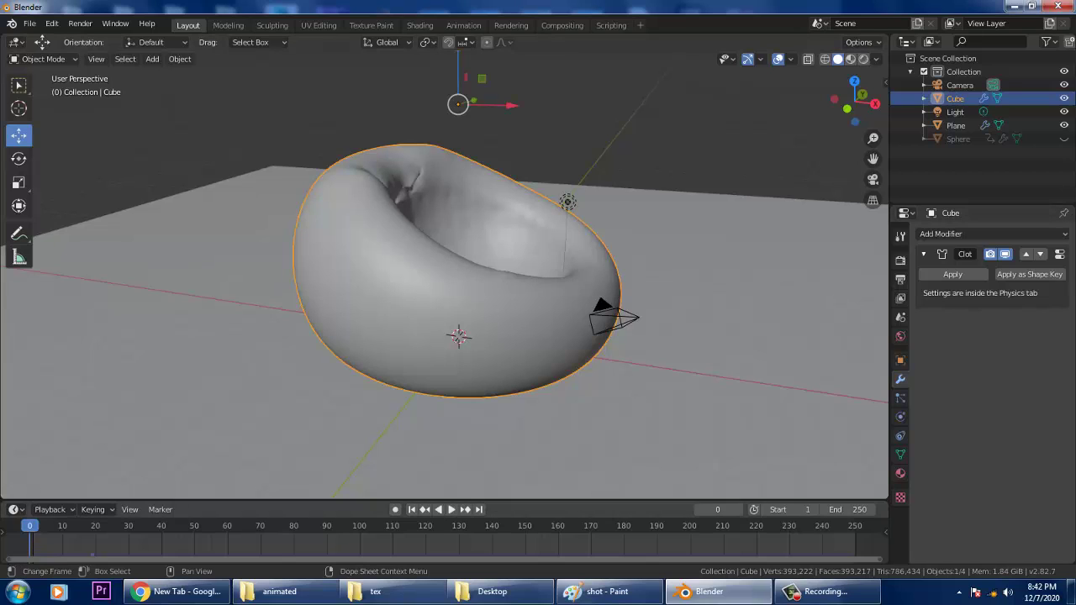
click(452, 510)
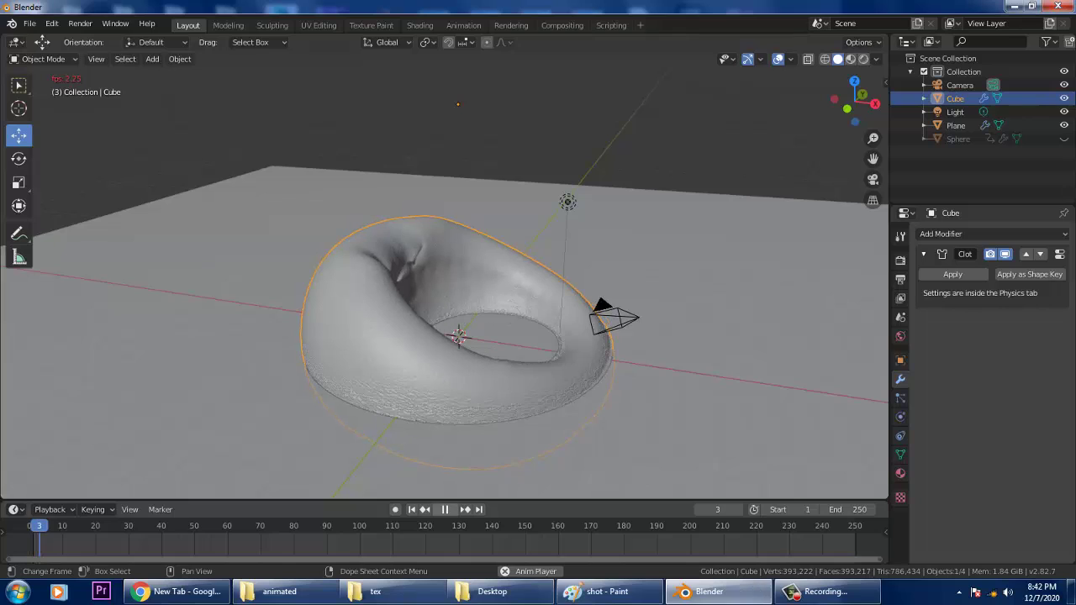
key(space)
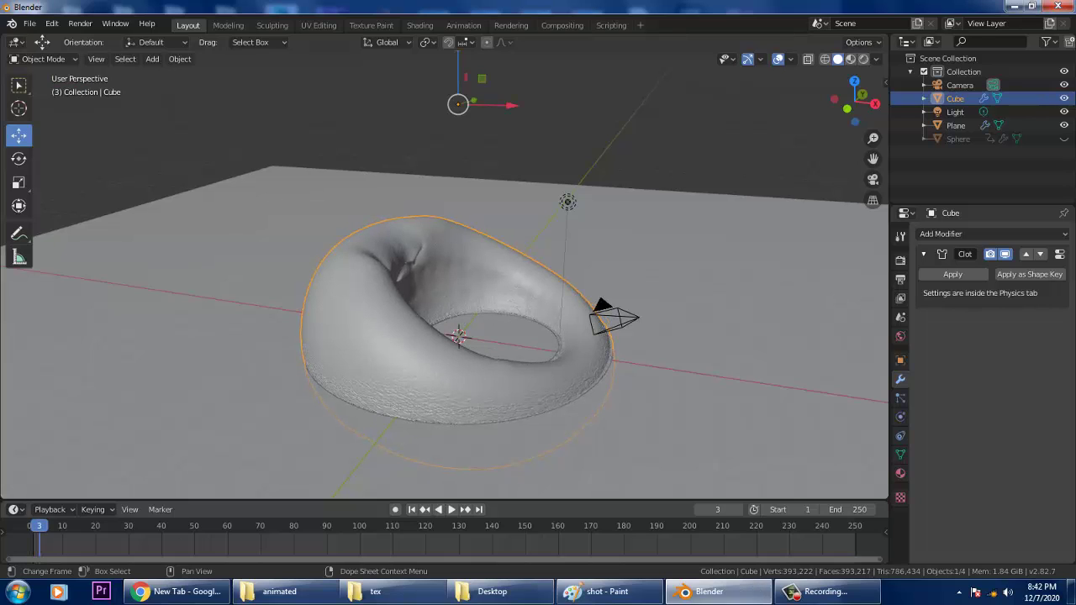
Resume the cloth simulation from frame 3 and stop it at frame 126.
key(space)
click(30, 527)
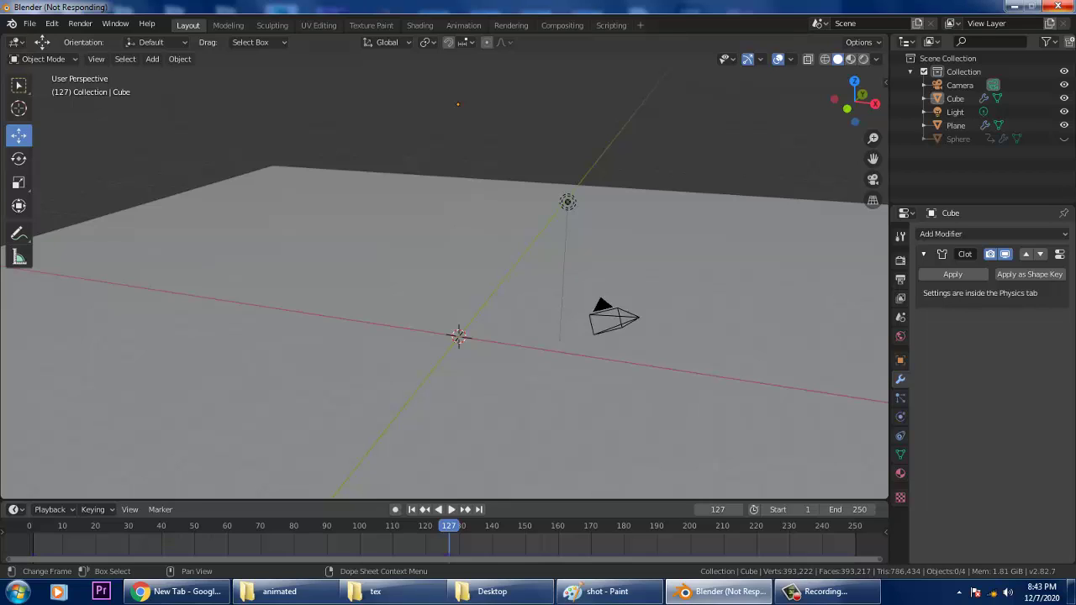
key(Escape)
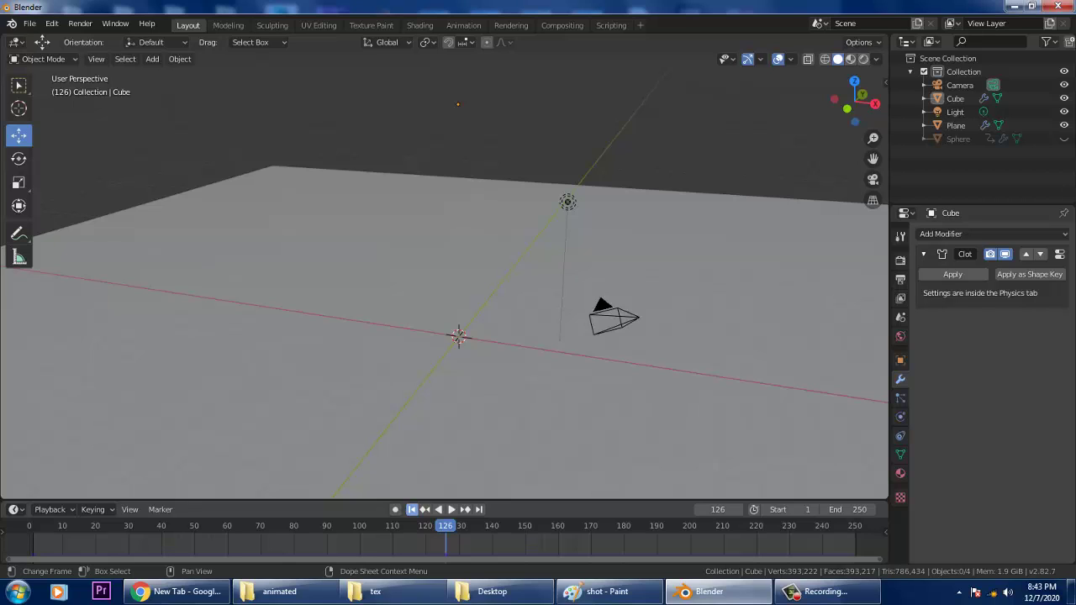
Return to the first frame and select the red cube in the Shading workspace to show its material nodes.
click(412, 510)
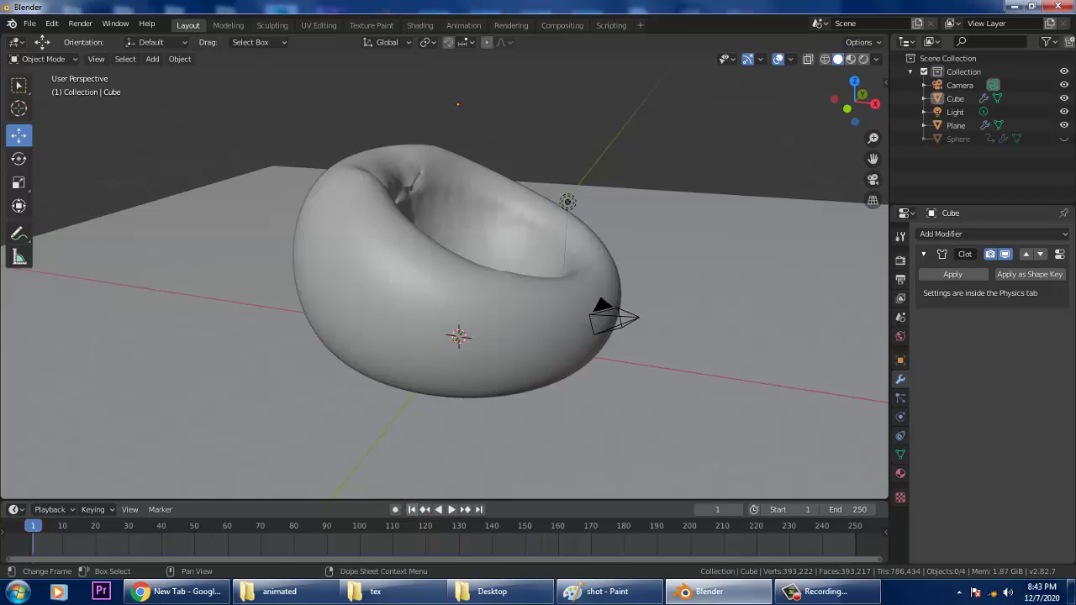
click(420, 25)
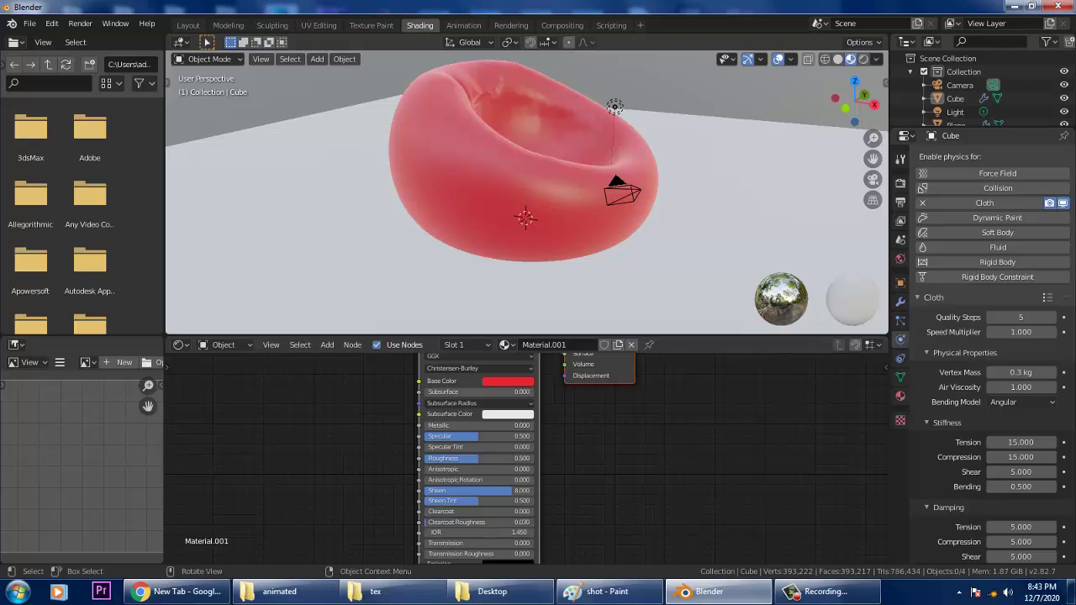
click(503, 181)
middle_drag(538, 173, 547, 230)
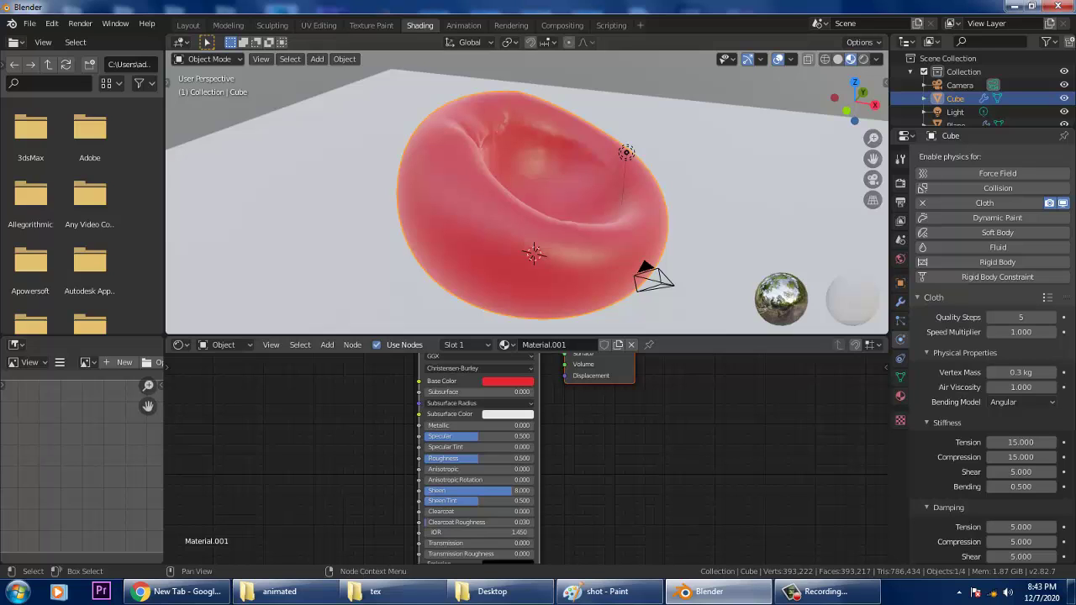
middle_drag(504, 395, 505, 434)
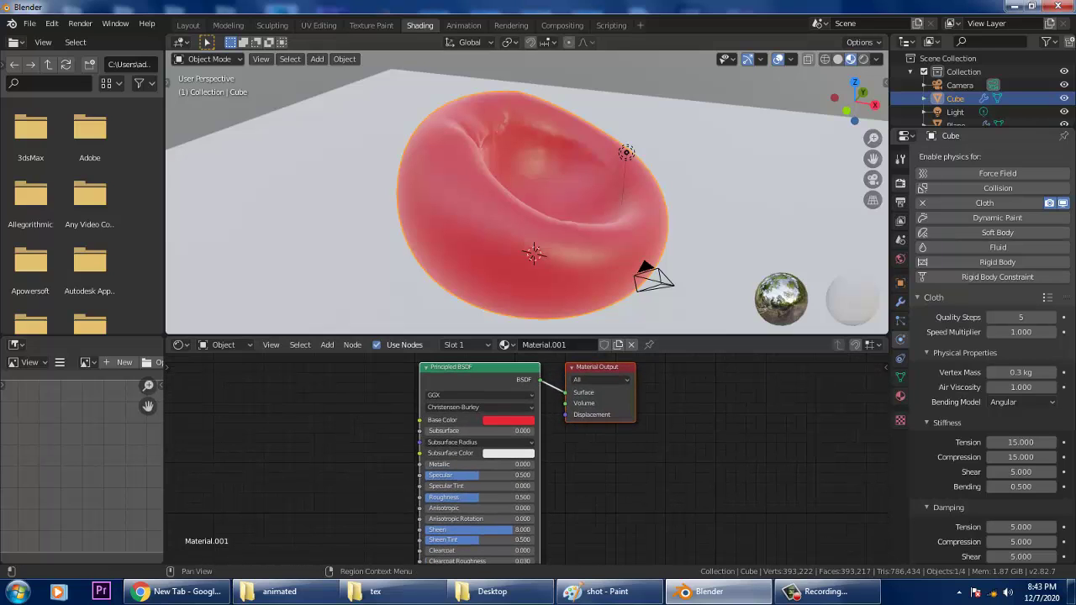
Move the Material Output and Principled BSDF nodes aside to make room for more nodes before the shader.
click(900, 159)
click(901, 183)
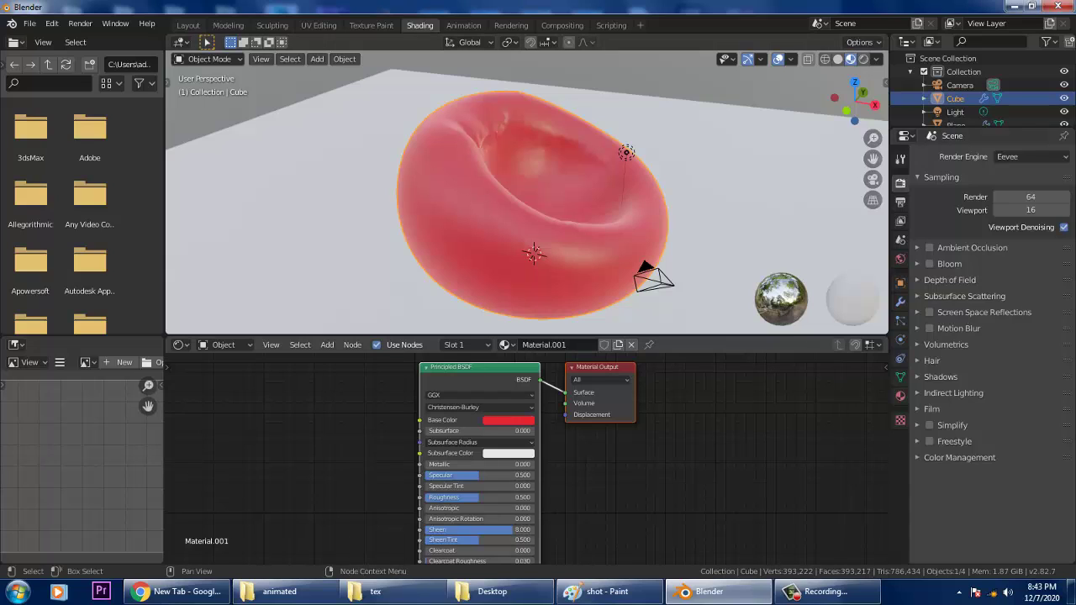
drag(598, 368, 716, 387)
click(673, 484)
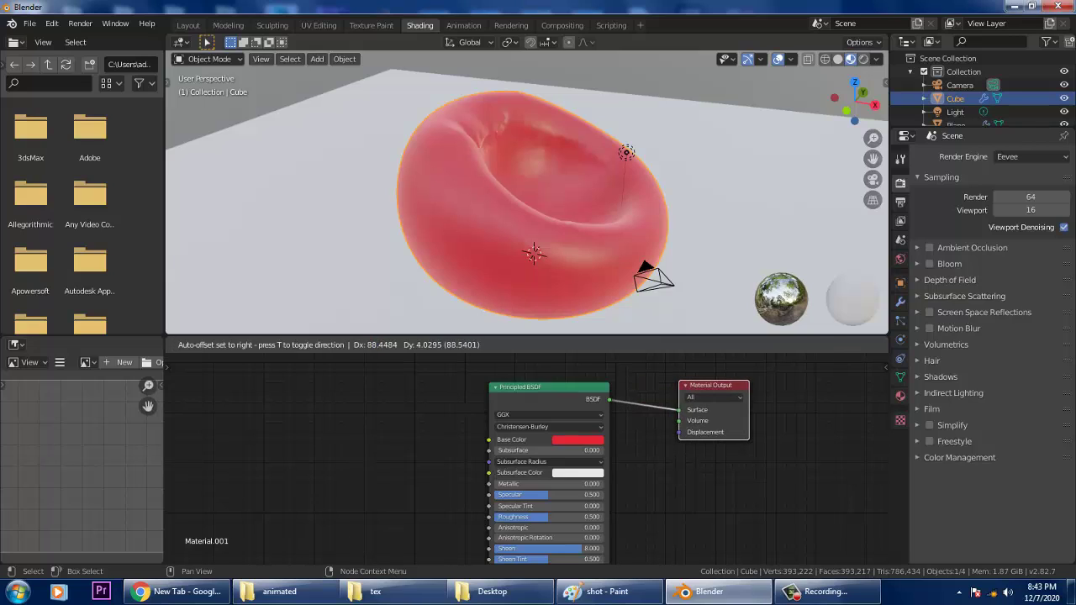
click(420, 479)
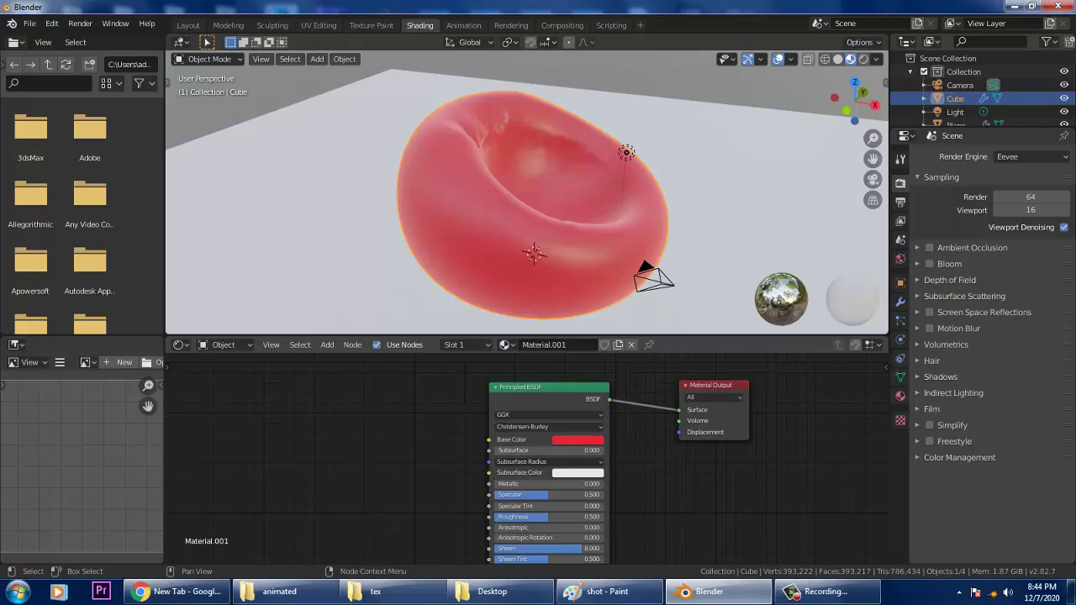
Add a Bump vector node and place it ahead of the Principled BSDF node.
key(shift+a)
mouse_move(315, 480)
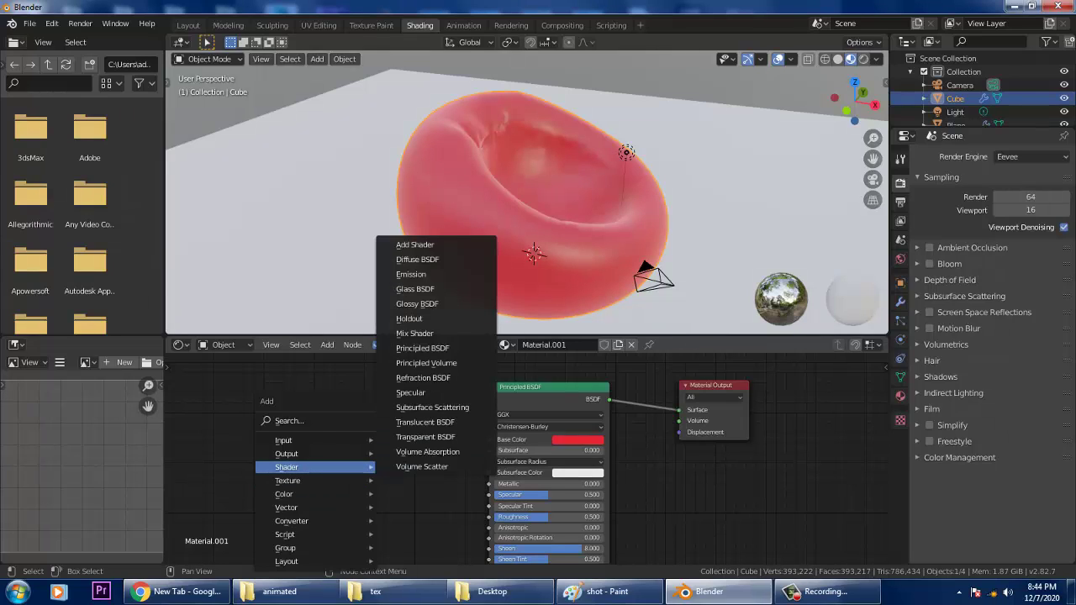
mouse_move(316, 441)
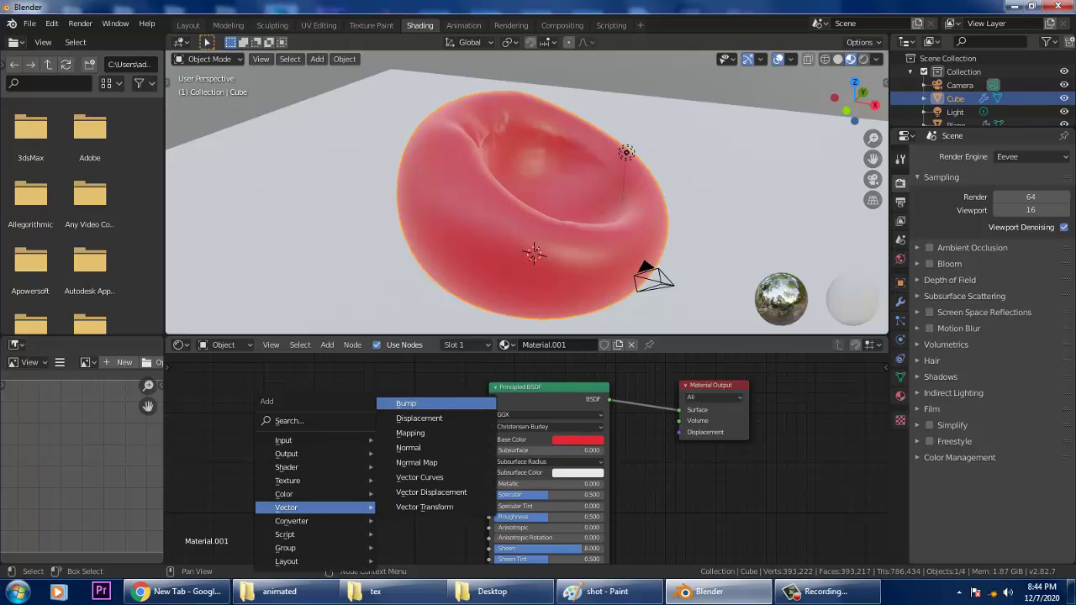
click(406, 404)
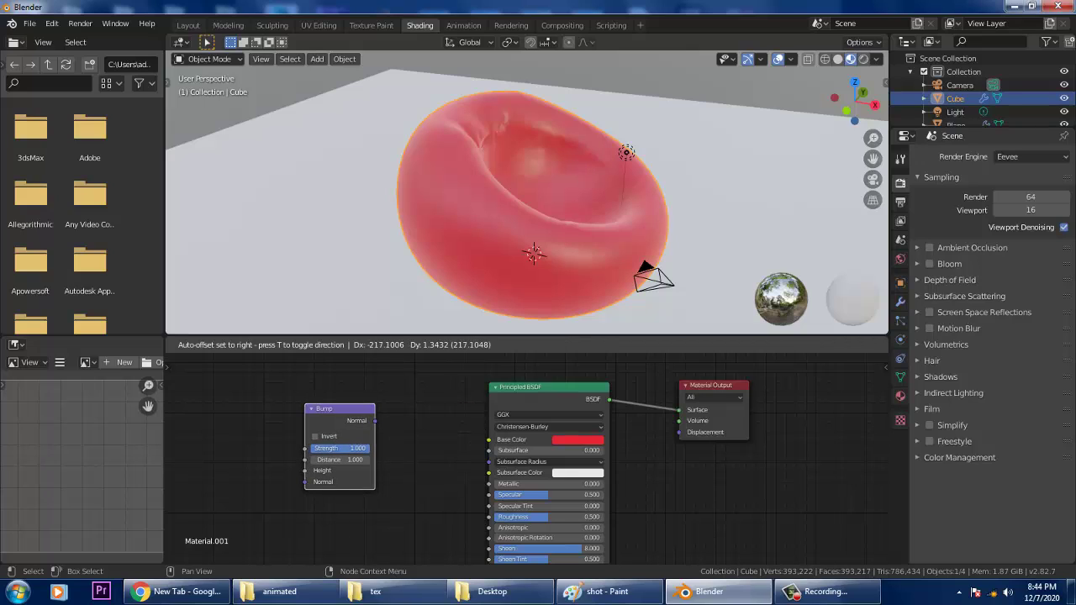
click(307, 409)
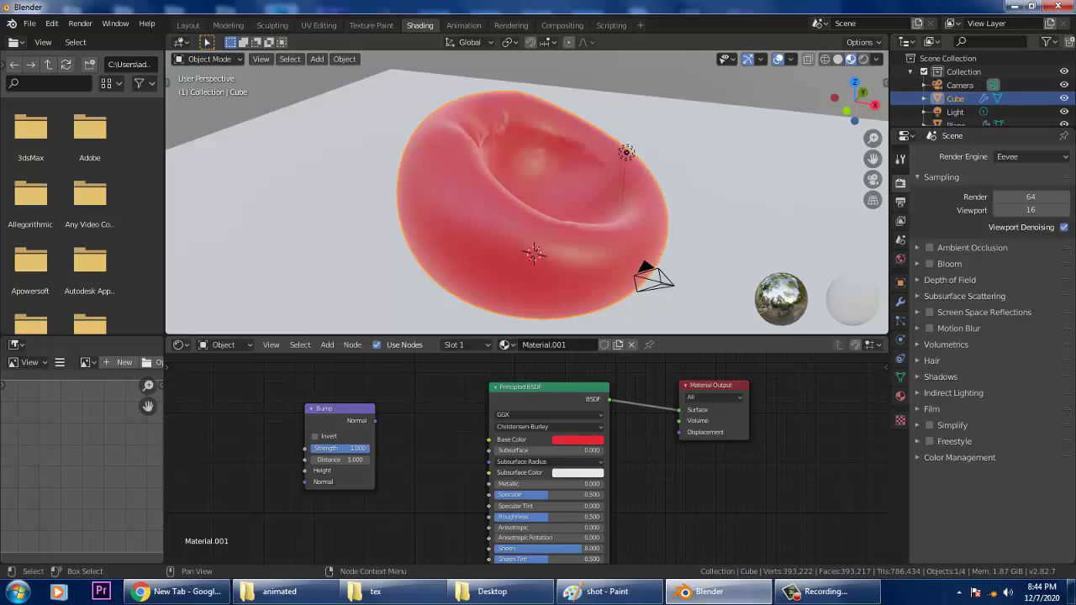
mouse_move(428, 512)
middle_down()
mouse_move(421, 382)
mouse_move(433, 527)
middle_up()
Assign an Environment Texture to the world background color.
click(901, 159)
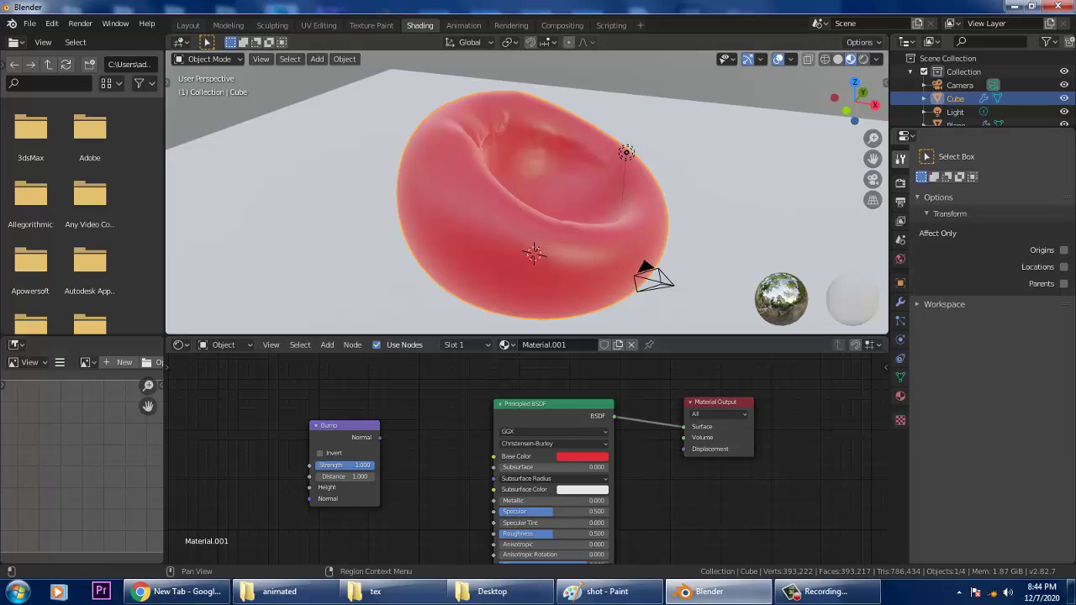
click(901, 183)
click(901, 202)
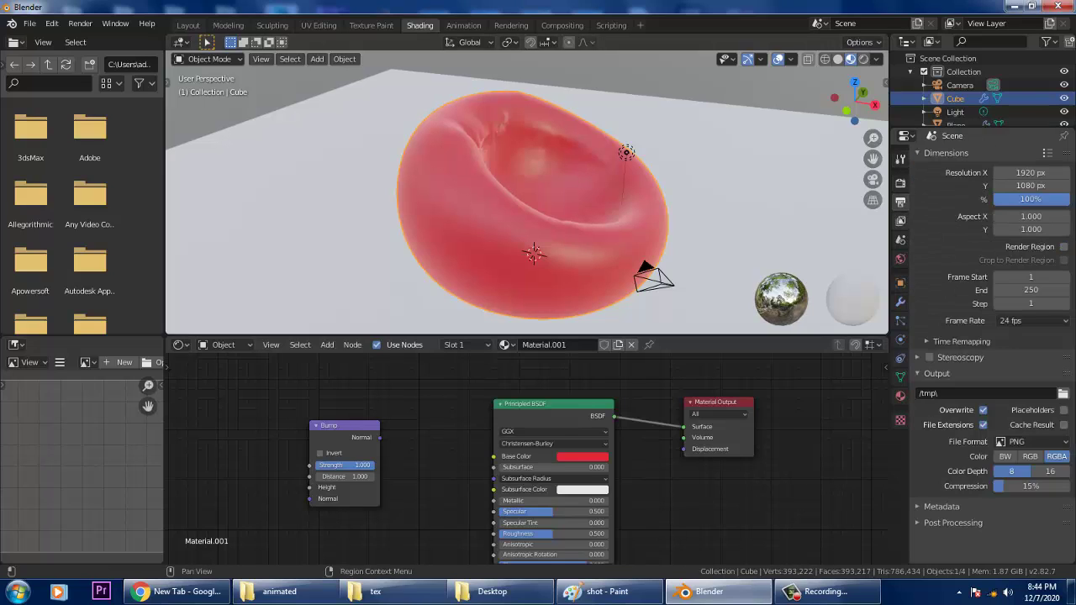
click(900, 220)
click(900, 241)
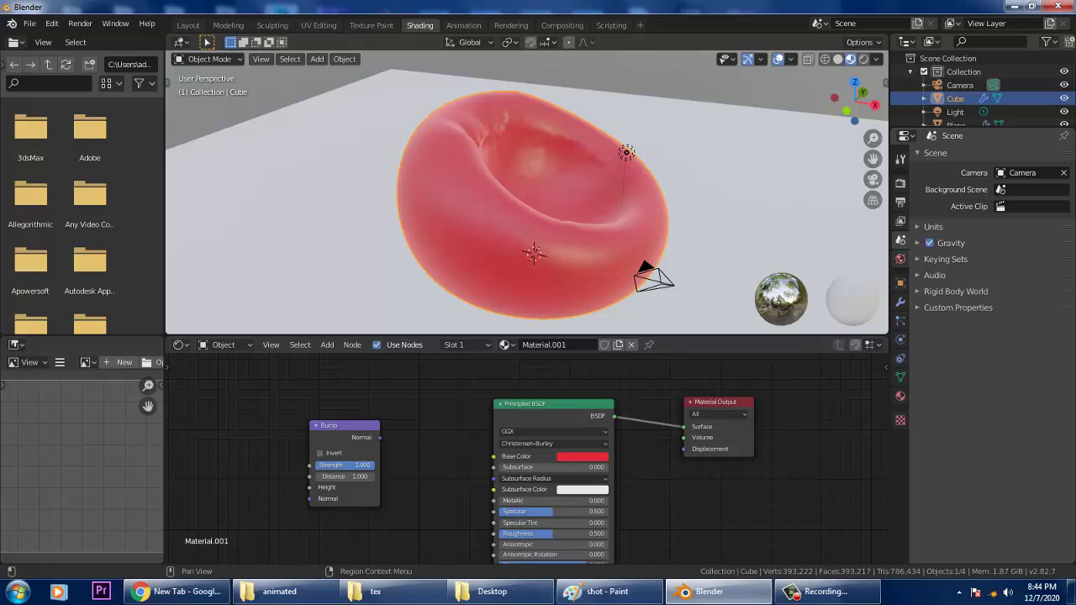
click(901, 259)
click(1063, 245)
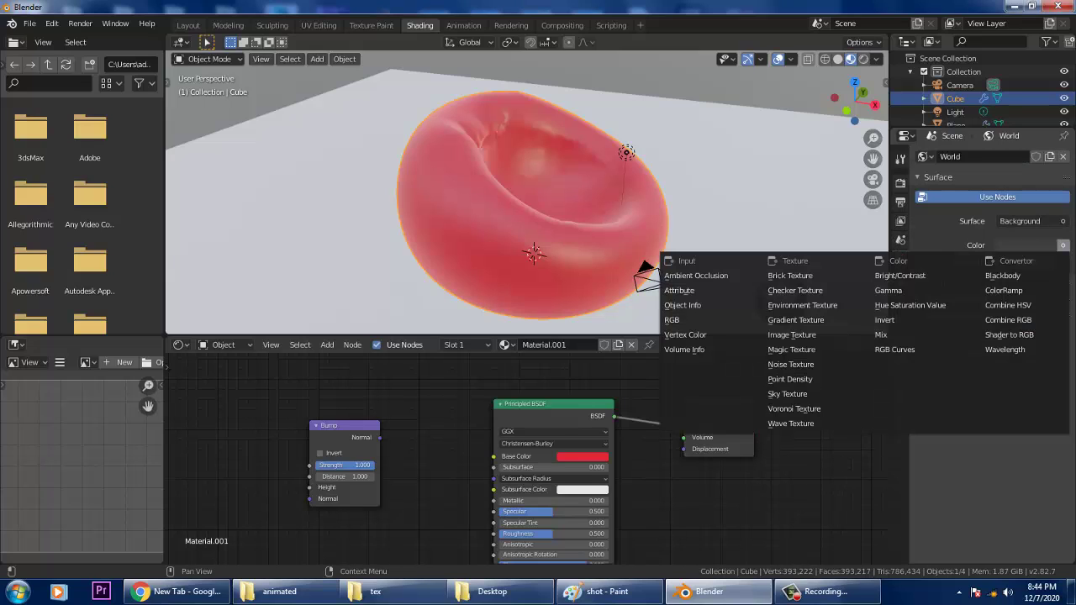
click(802, 305)
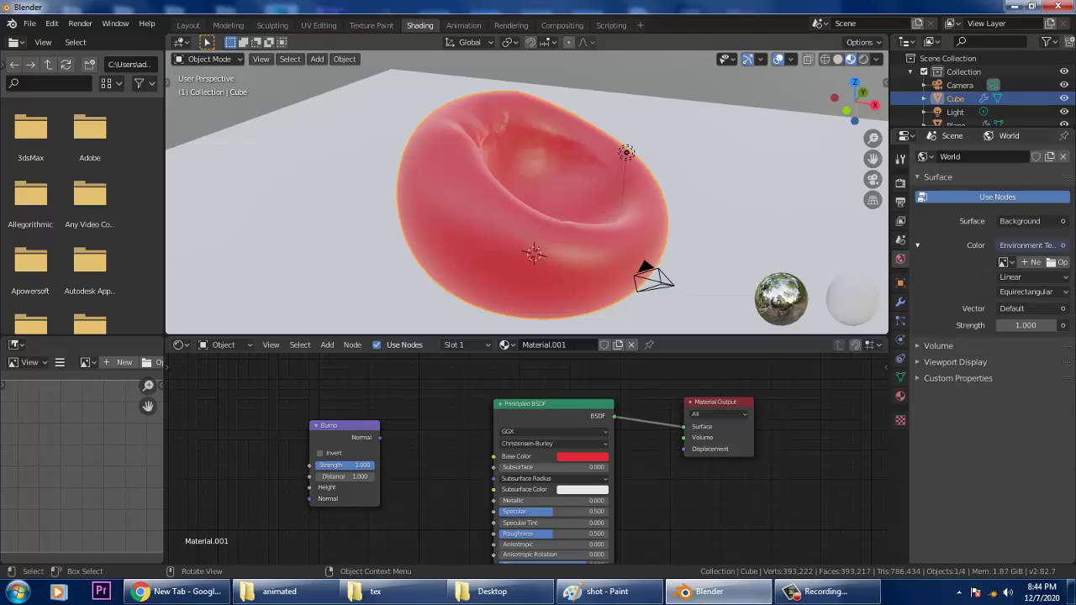
Load autumn_park.jpg from the Desktop folder as the world's environment image.
click(1062, 261)
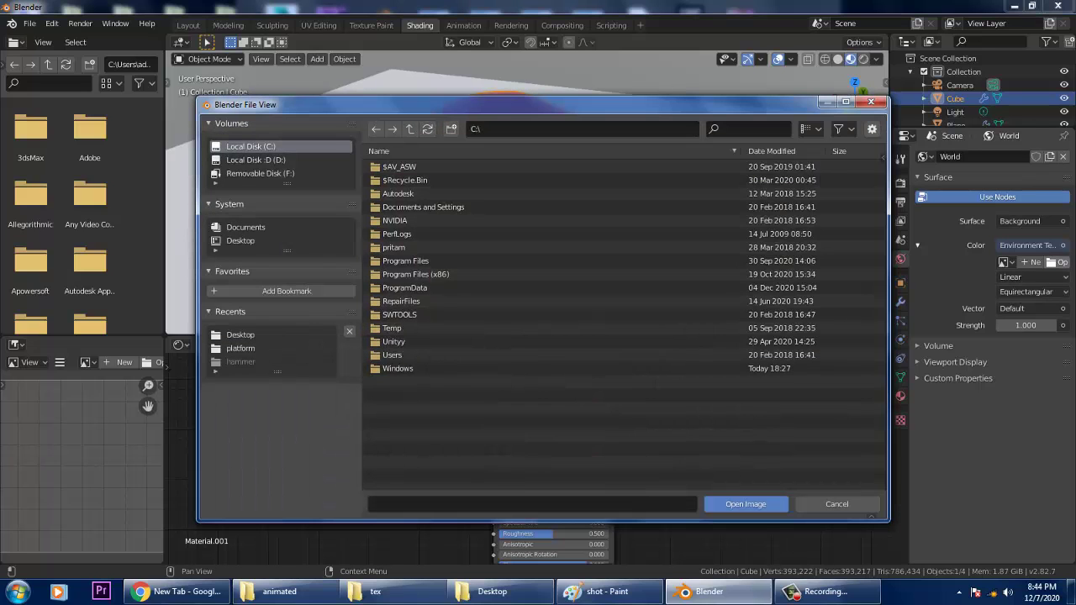
click(240, 335)
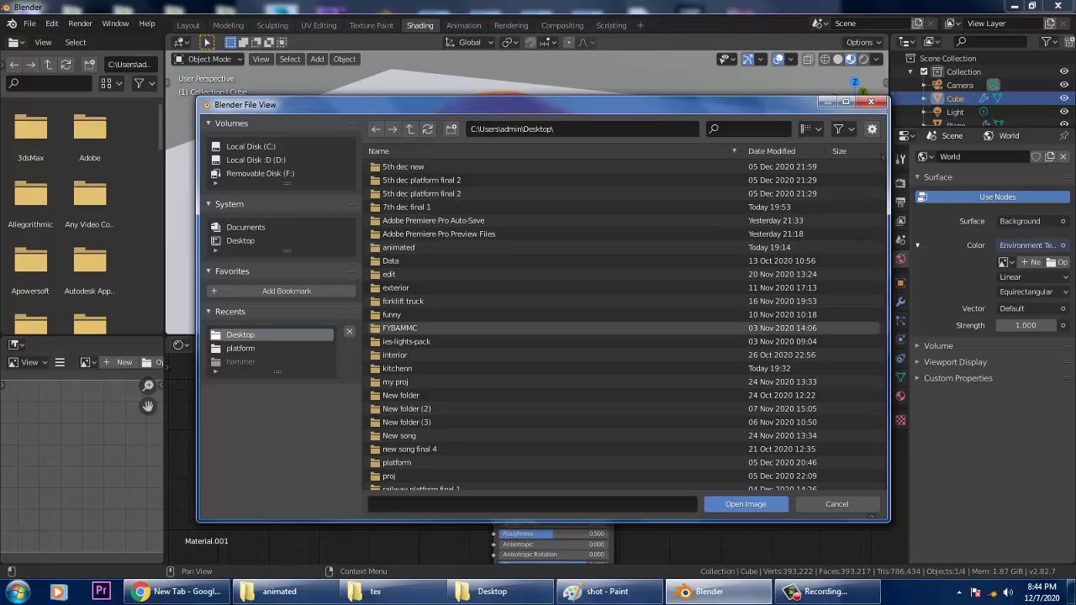
scroll(623, 353, down, 8)
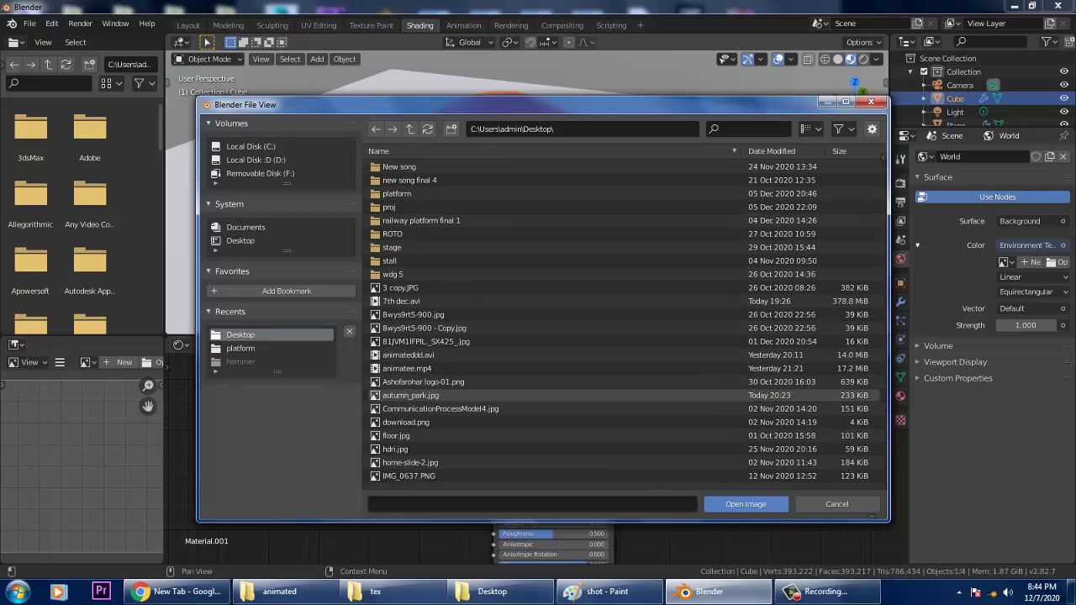
double_click(411, 396)
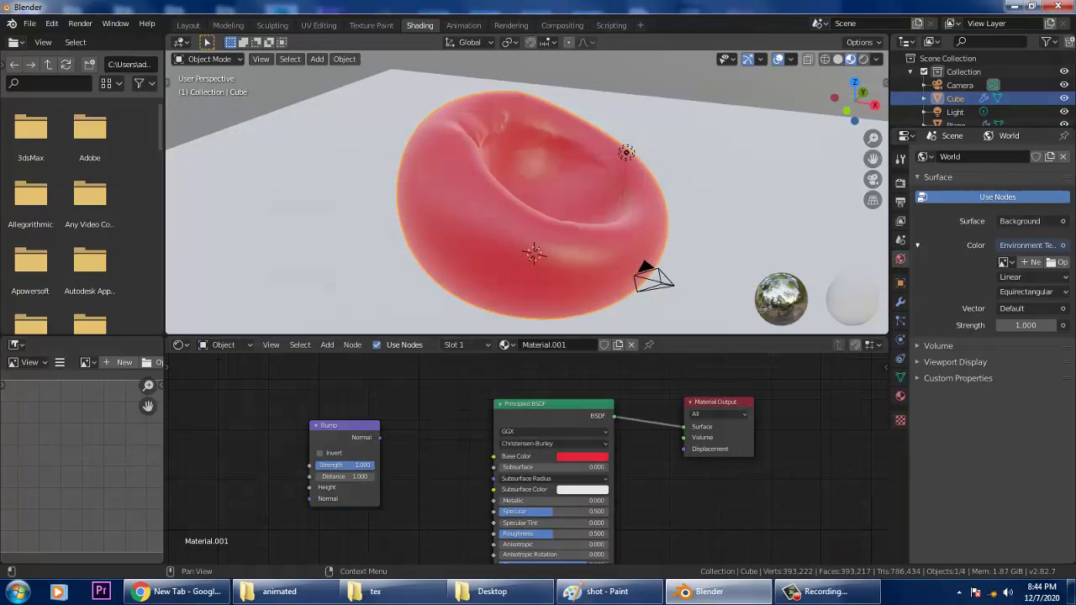
Switch the viewport to Rendered shading and inspect the red cube against the environment image.
mouse_move(538, 219)
middle_down()
mouse_move(505, 195)
mouse_move(522, 208)
middle_up()
click(863, 59)
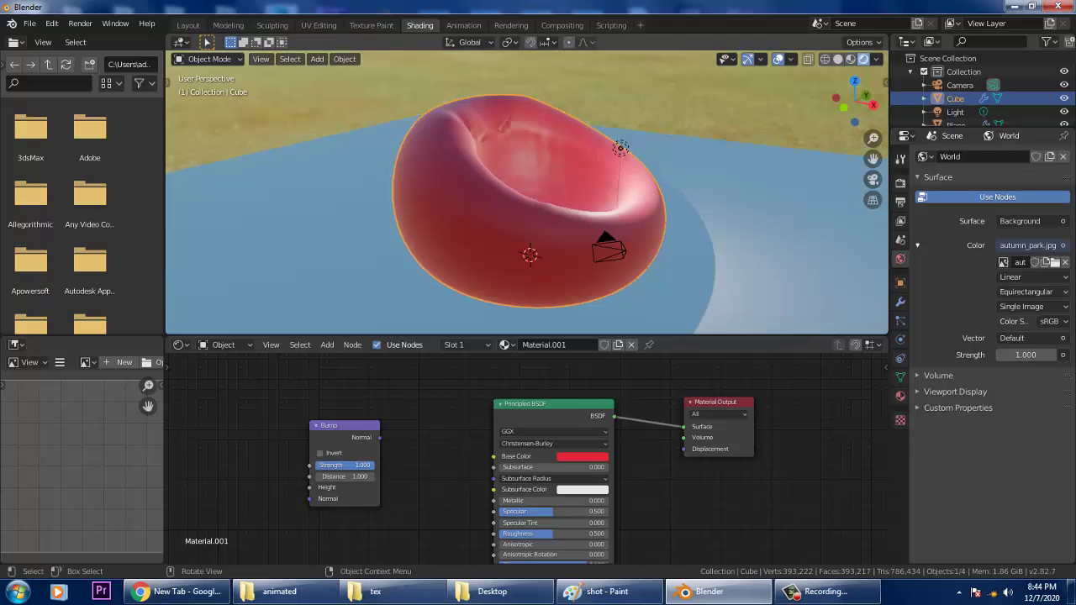
mouse_move(530, 211)
middle_down()
mouse_move(673, 180)
mouse_move(538, 174)
mouse_move(463, 200)
mouse_move(464, 240)
mouse_move(550, 210)
mouse_move(643, 202)
mouse_move(618, 215)
mouse_move(528, 217)
mouse_move(518, 200)
middle_up()
scroll(527, 193, up, 3)
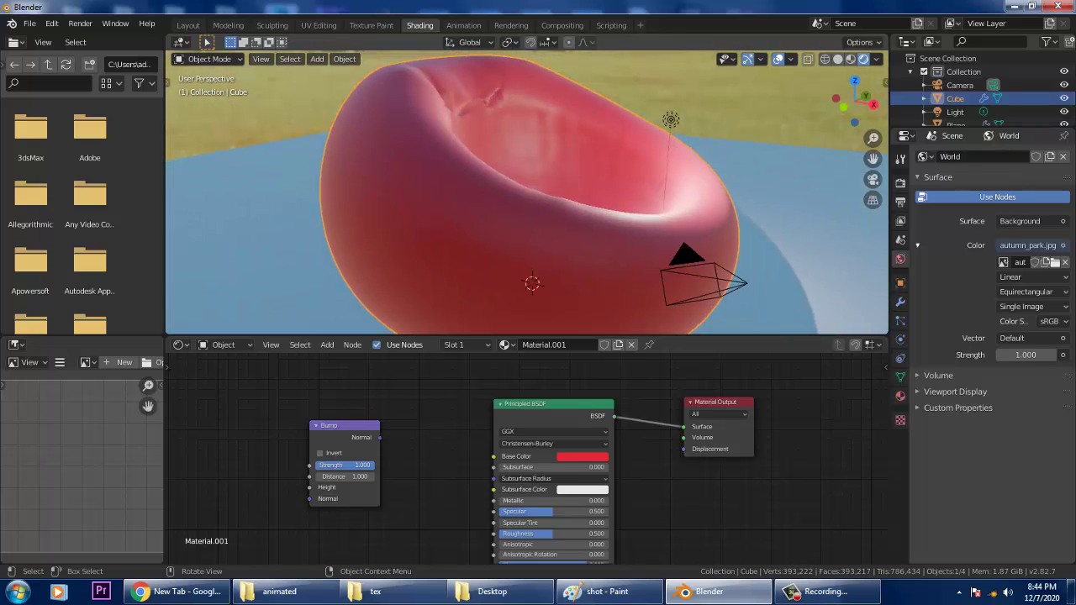
scroll(527, 193, down, 3)
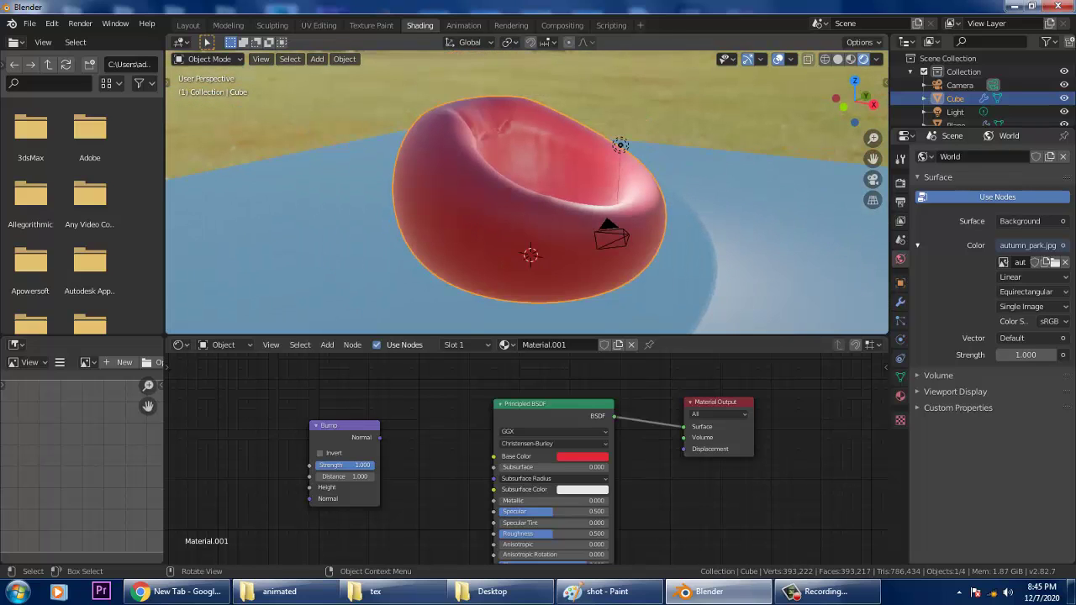
scroll(527, 193, up, 1)
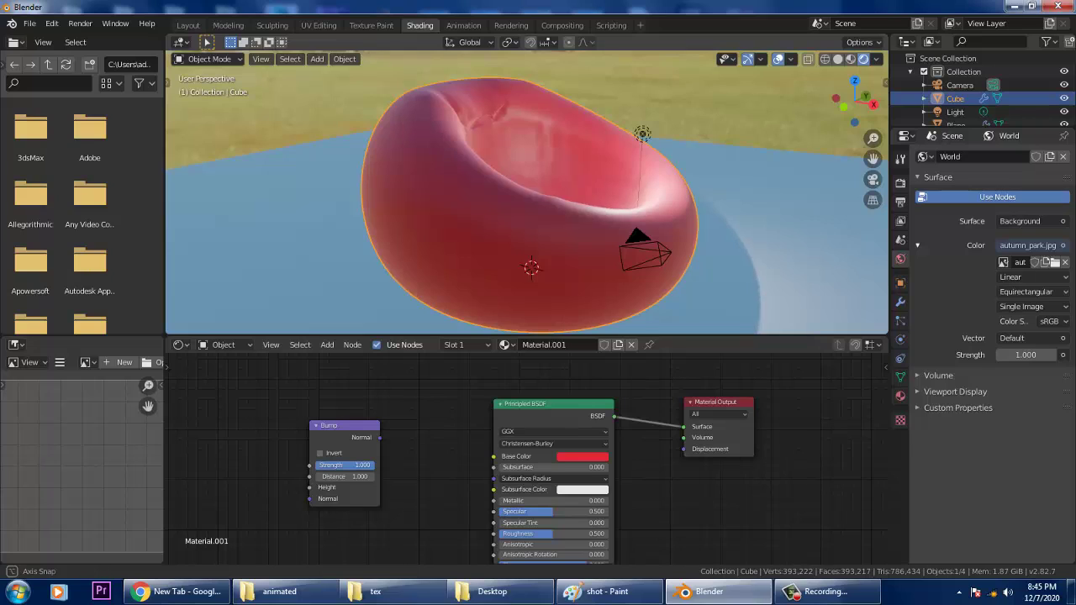
middle_drag(527, 193, 520, 199)
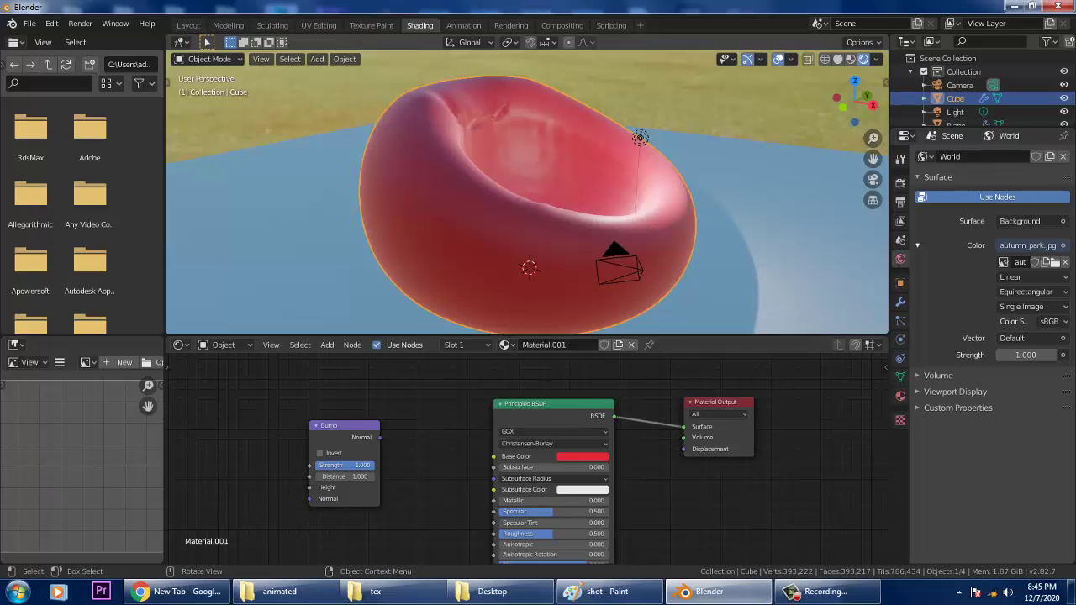
Check the view through the camera, select the camera and return to the Layout workspace.
click(872, 179)
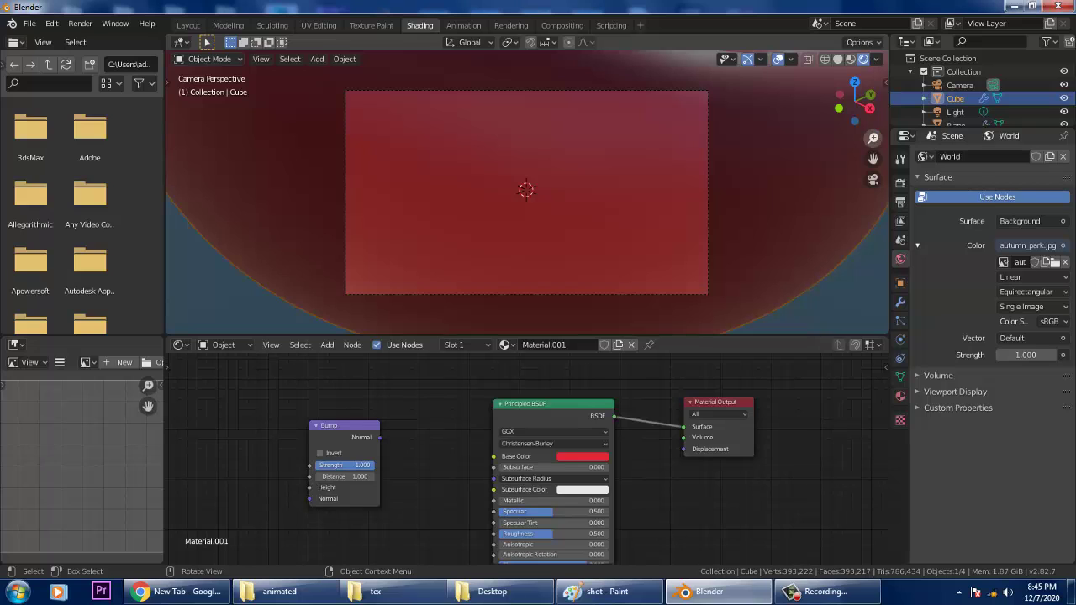
click(873, 179)
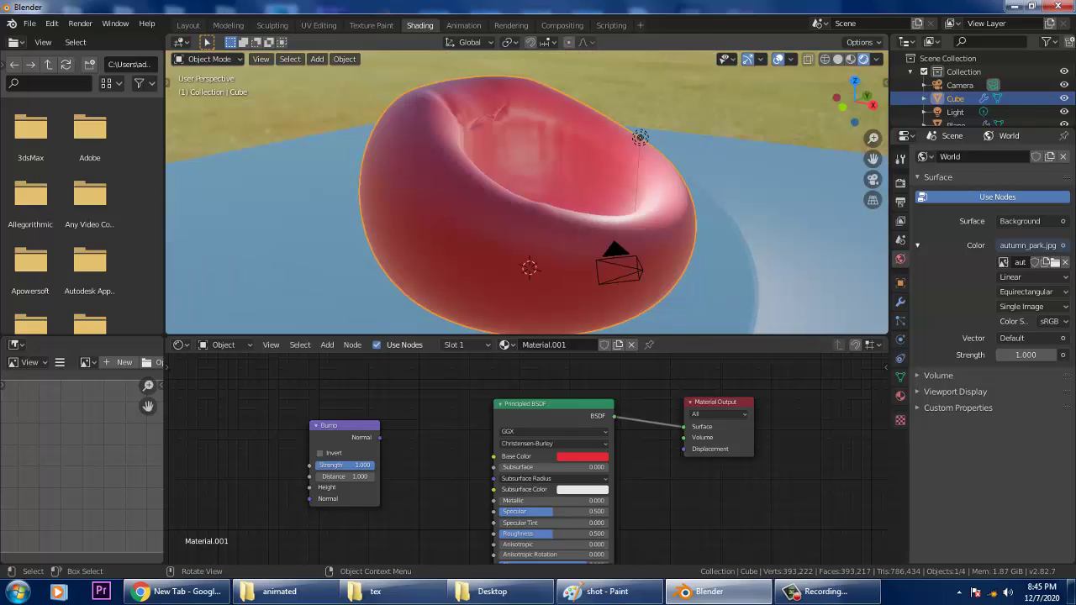
click(619, 268)
scroll(620, 267, down, 4)
middle_drag(619, 267, 740, 248)
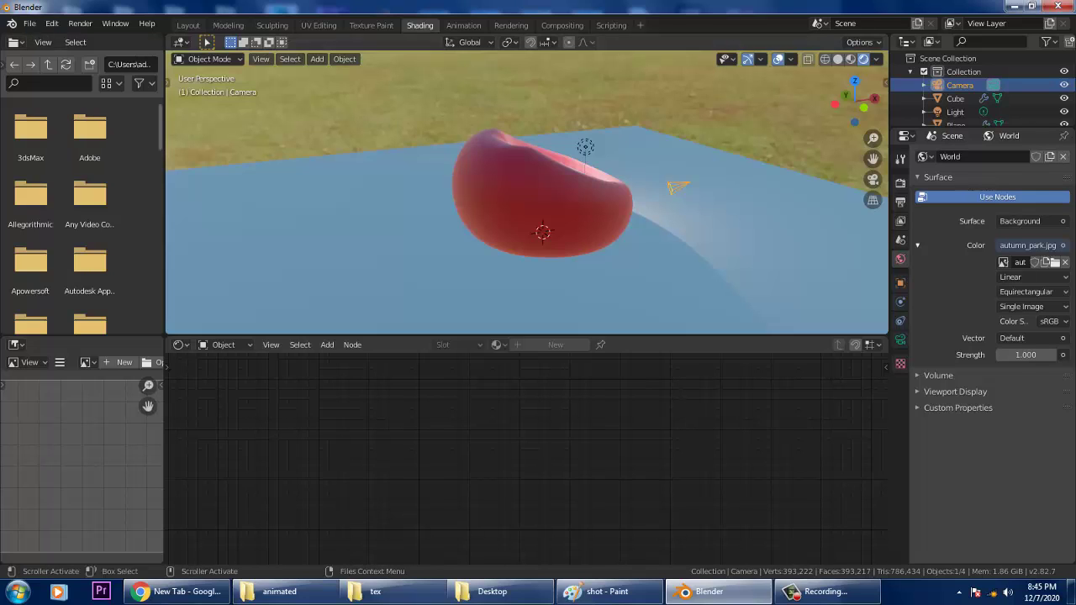
click(188, 25)
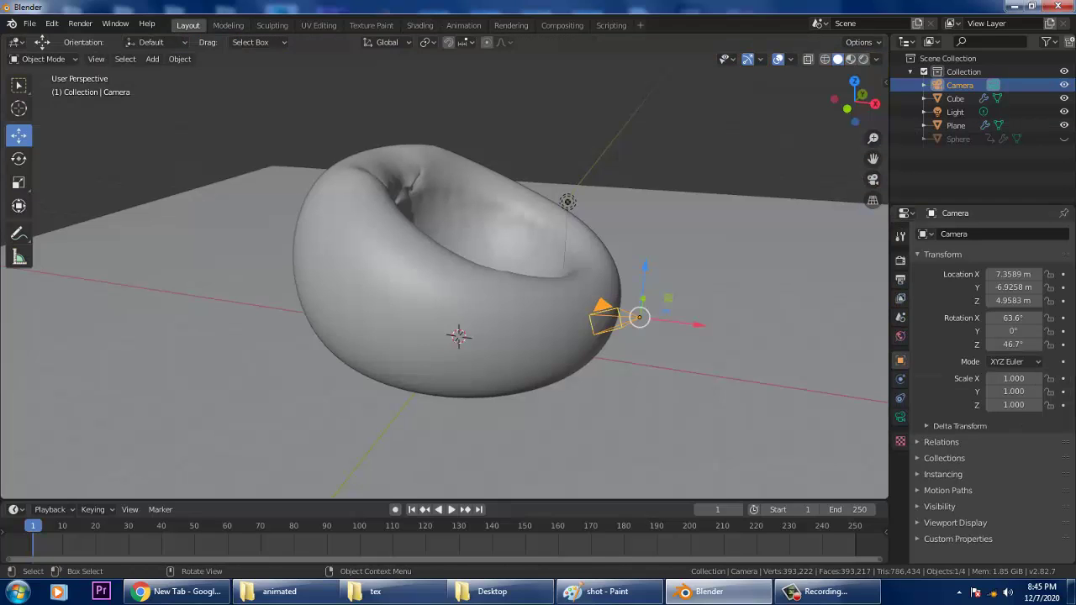
Move the camera along the X axis away from the cube to about 20.96 m.
middle_drag(458, 269, 525, 299)
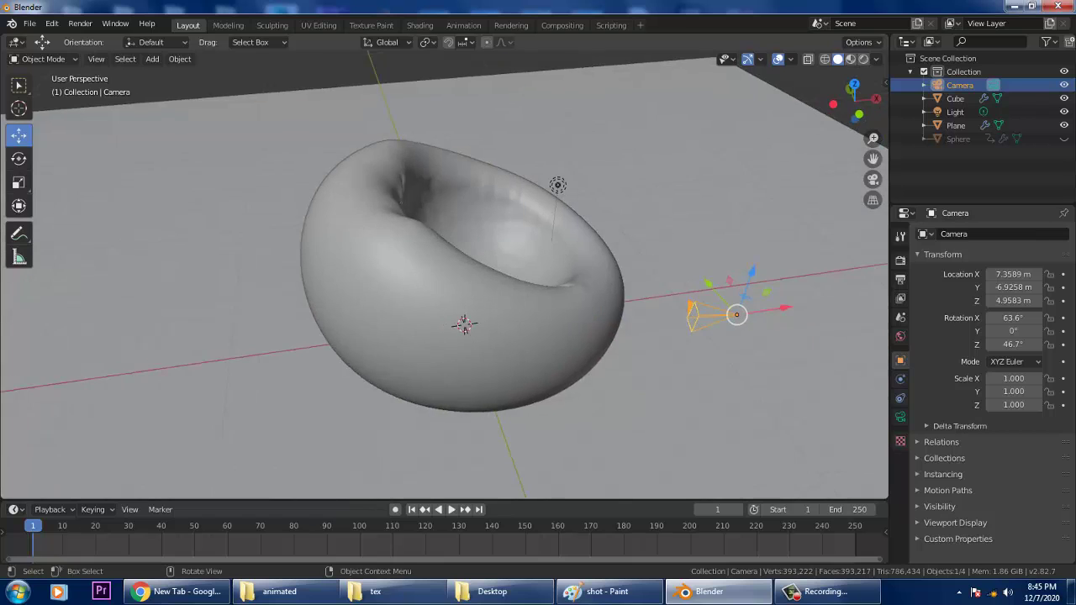
scroll(525, 299, down, 2)
drag(680, 294, 913, 262)
middle_drag(740, 290, 605, 294)
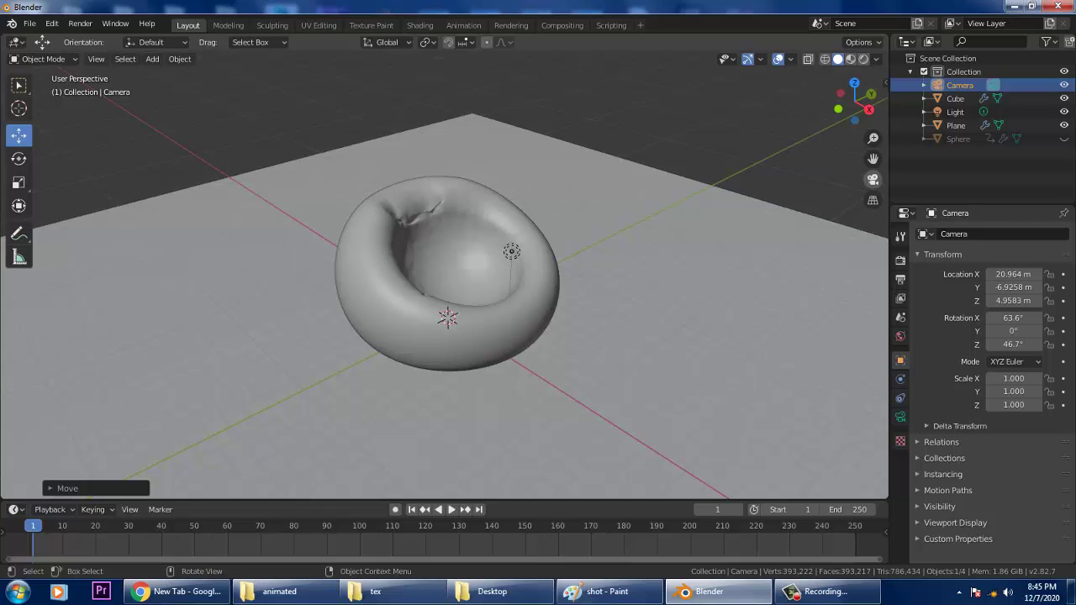
Check the framing through the camera and move the camera along the Y axis to about -13.54 m.
click(873, 179)
mouse_move(406, 296)
middle_down()
mouse_move(420, 292)
mouse_move(395, 291)
middle_up()
scroll(406, 293, down, 6)
scroll(421, 291, down, 1)
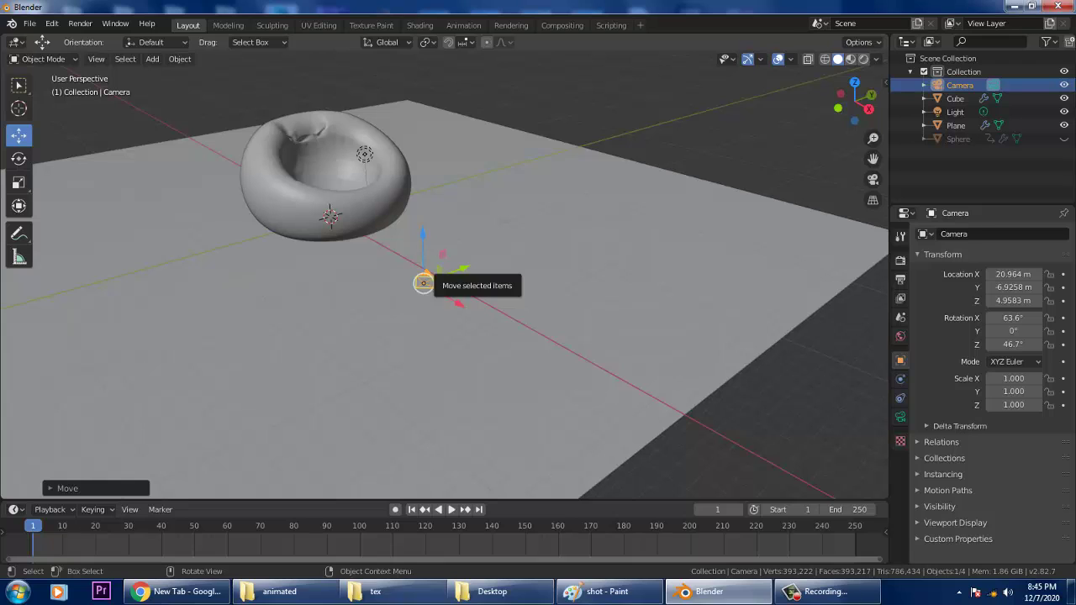
drag(464, 268, 306, 328)
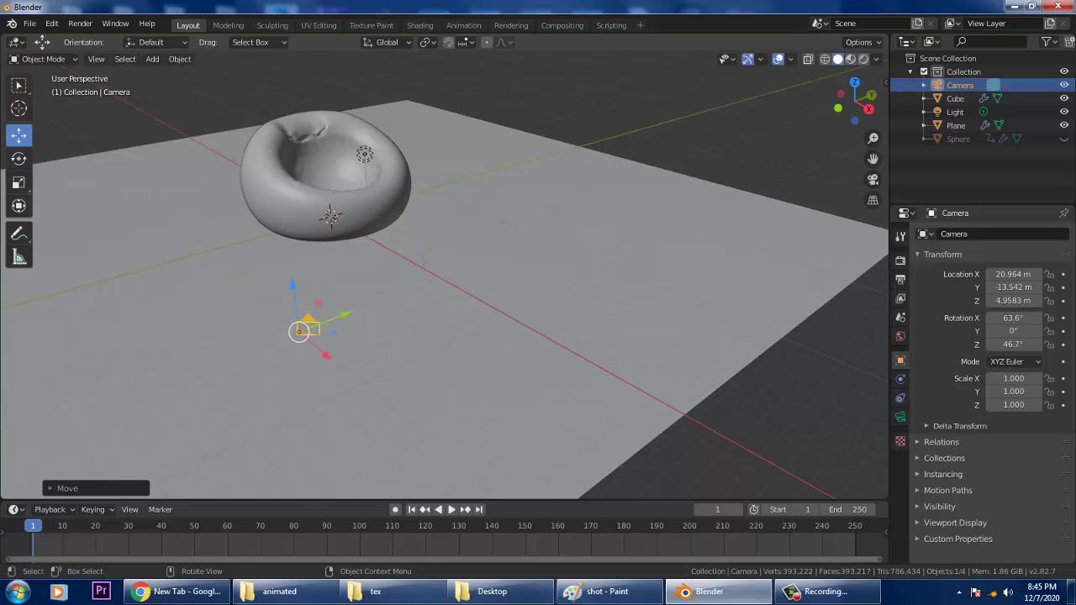
Rotate the camera about the Z axis to about 53.8° to aim it at the cube.
click(18, 158)
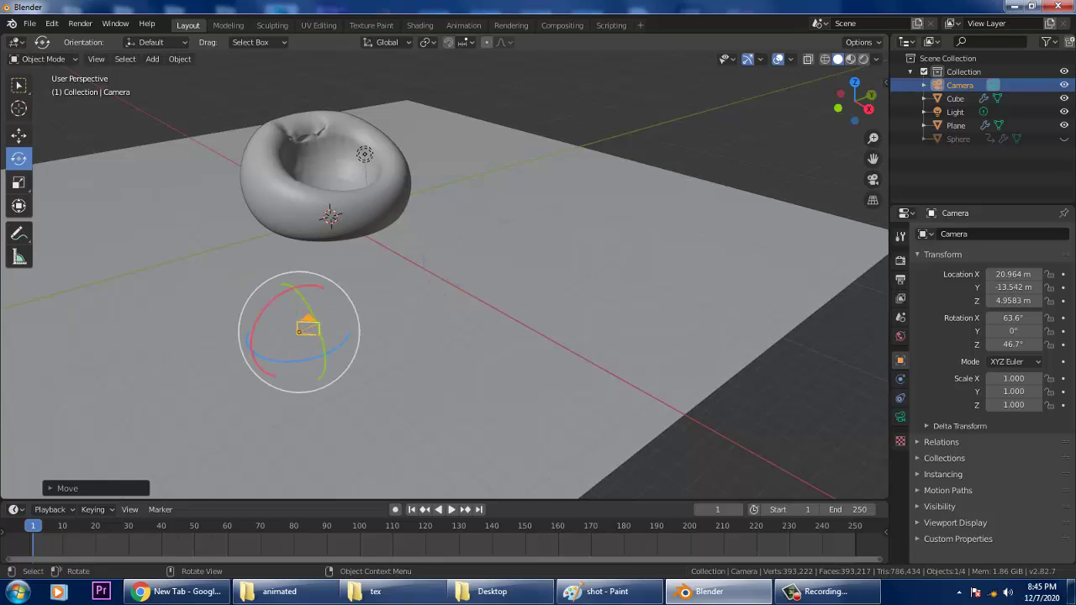
drag(290, 361, 314, 334)
drag(278, 289, 259, 292)
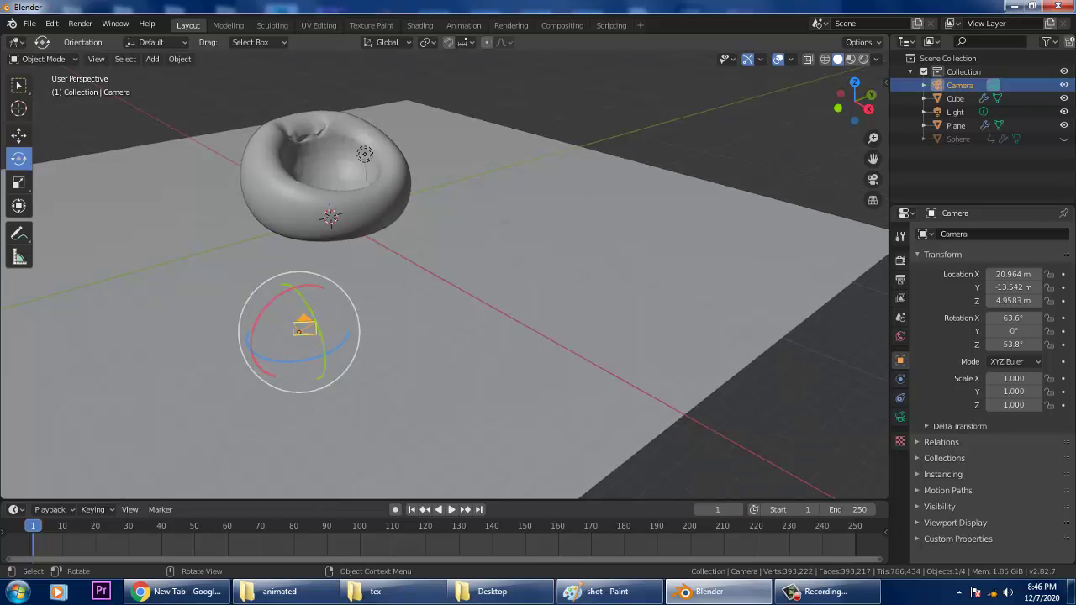
Try to tilt the camera up toward the seat to about 86.6°, 16°, 57.1° and check the framing through the camera.
click(873, 179)
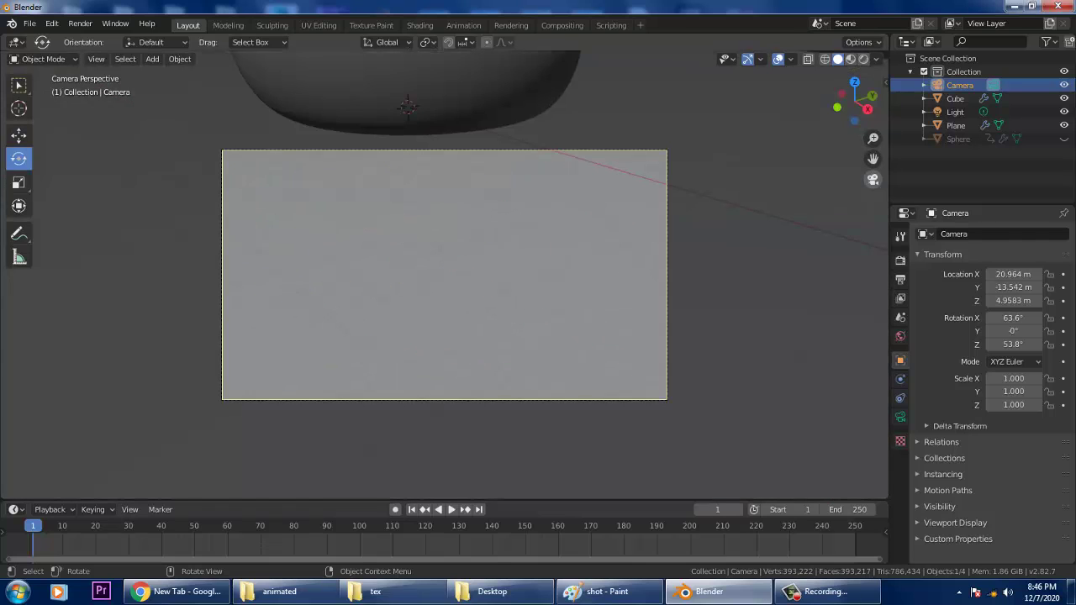
click(873, 179)
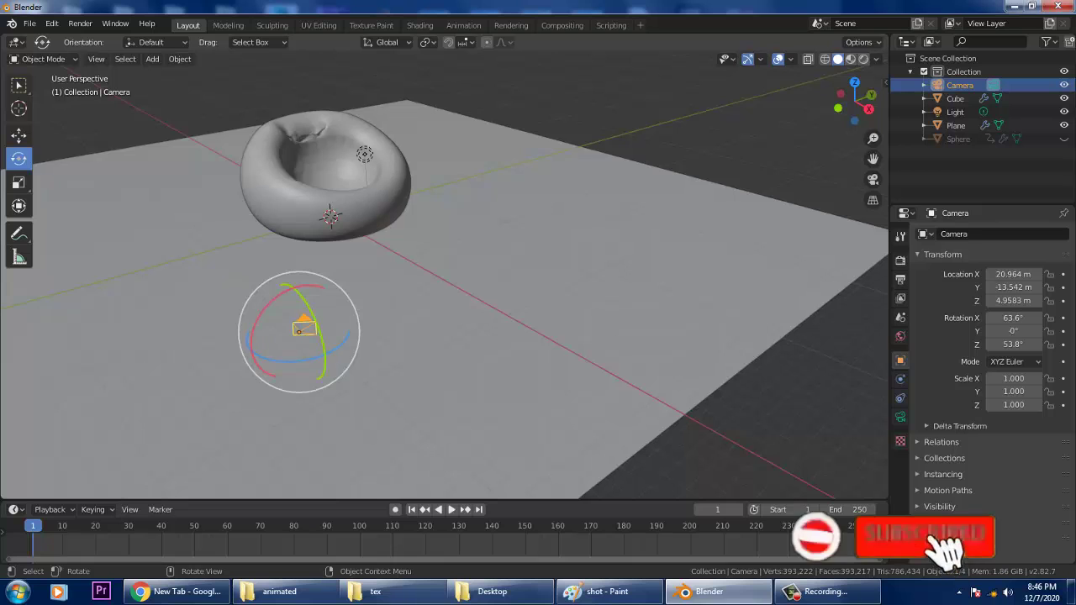
middle_drag(322, 317, 496, 273)
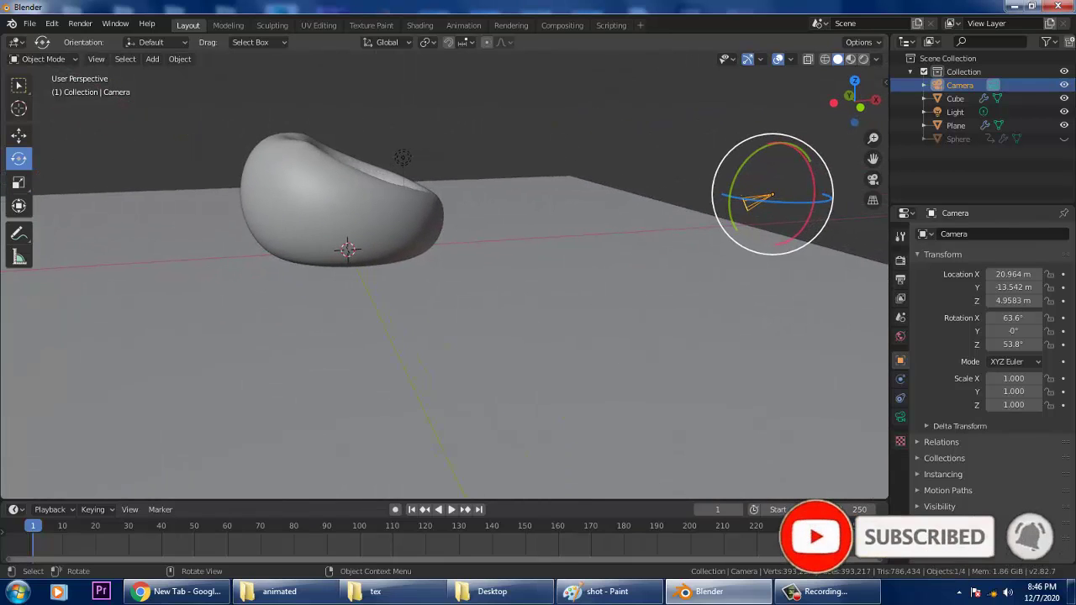
drag(739, 168, 755, 149)
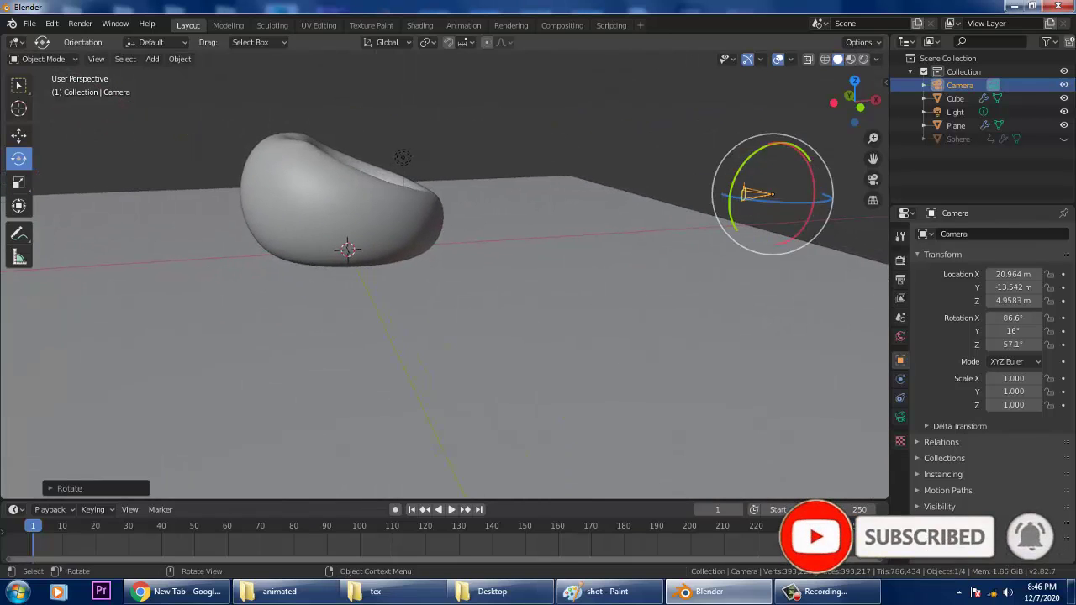
click(873, 179)
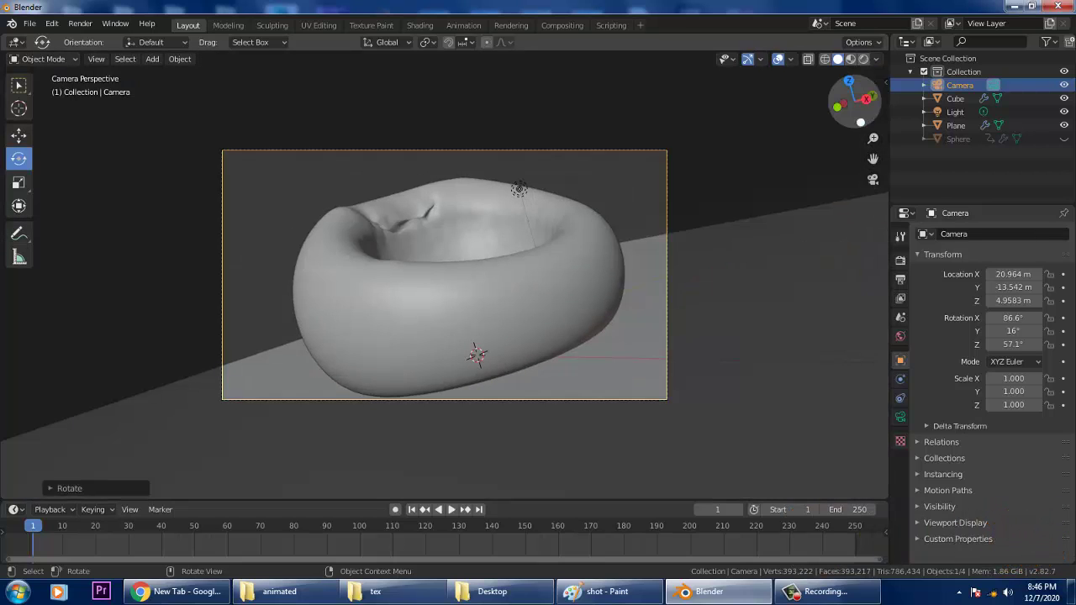
drag(855, 99, 861, 101)
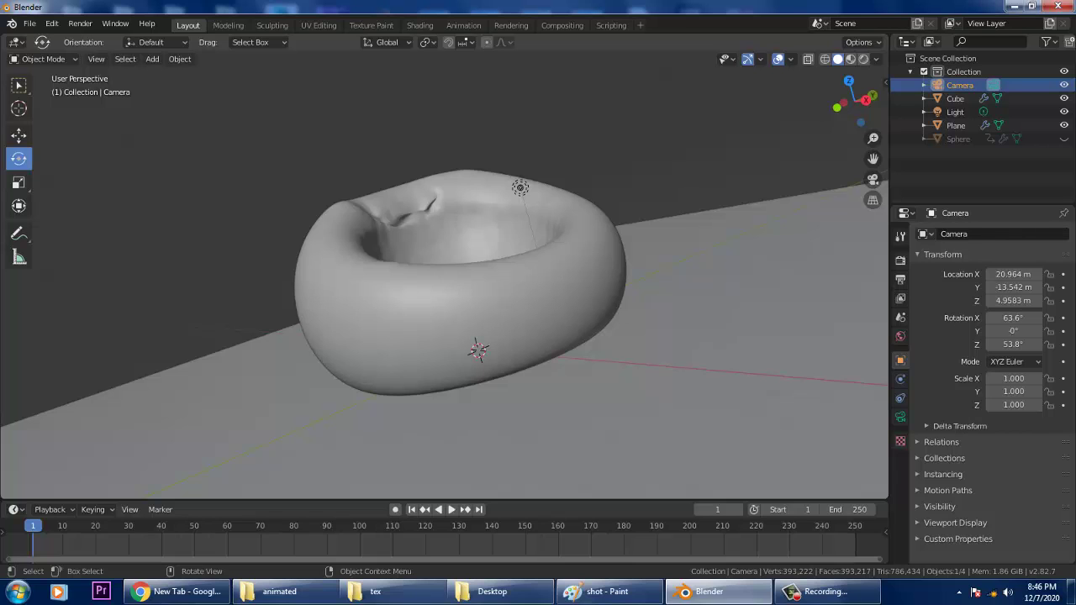
Rotate the camera freely to about 89.2° X, 20.4° Y and 40.4° Z and check the framing through the camera.
middle_drag(446, 278, 467, 290)
click(873, 179)
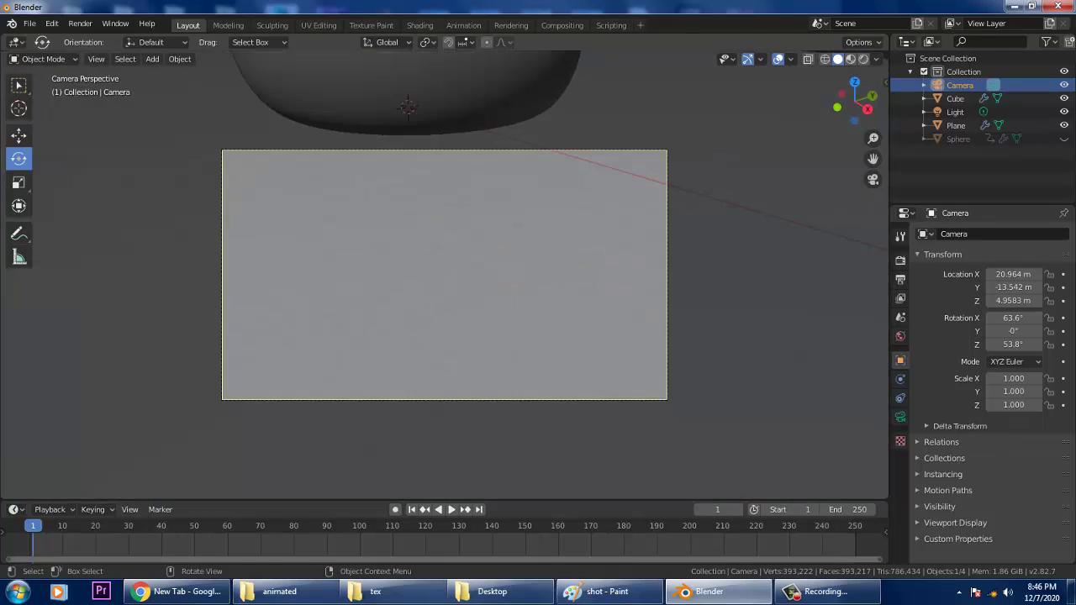
middle_drag(622, 328, 676, 265)
scroll(443, 278, down, 5)
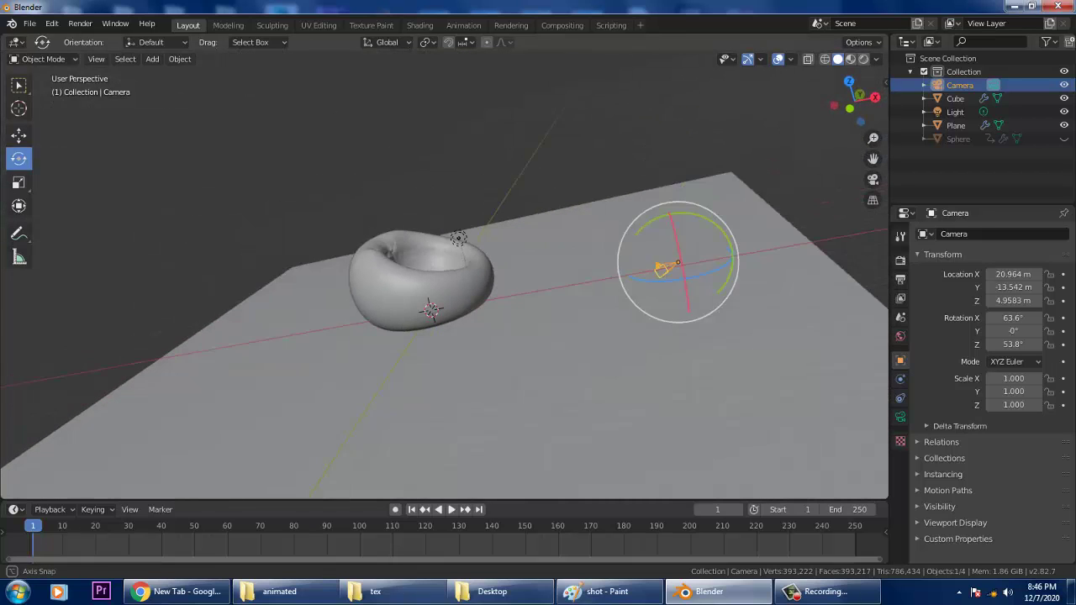
key(KP_5)
middle_drag(454, 294, 553, 345)
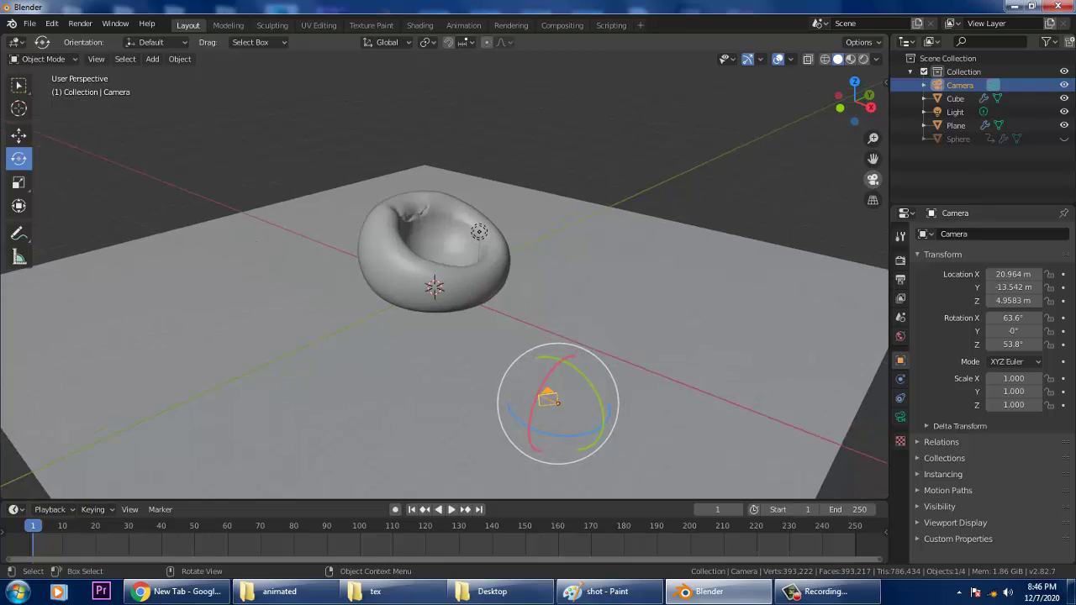
click(873, 179)
click(872, 179)
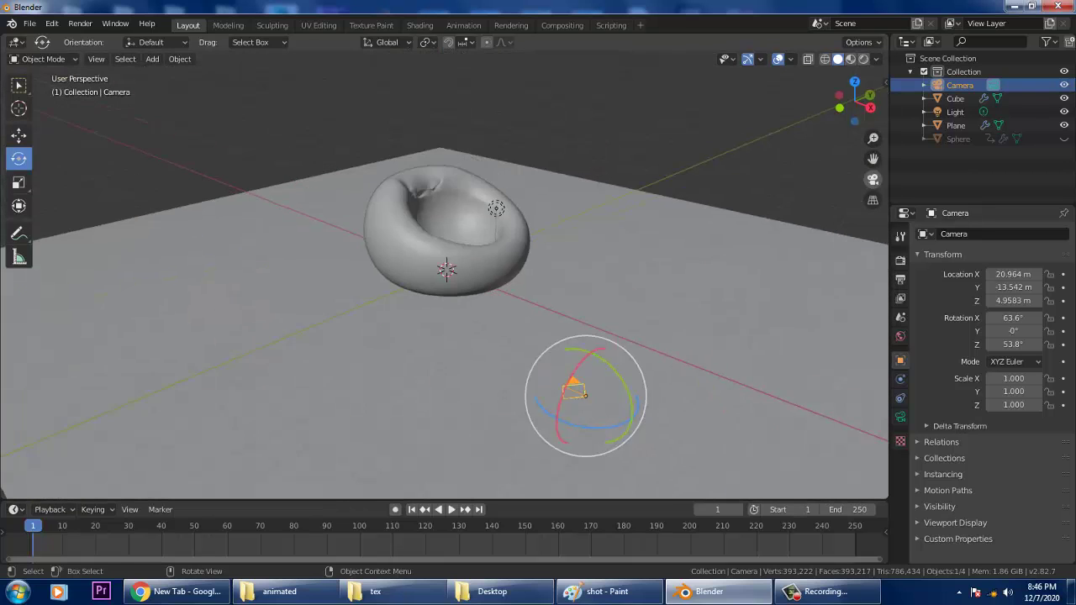
middle_drag(420, 312, 696, 301)
drag(499, 158, 517, 203)
click(873, 179)
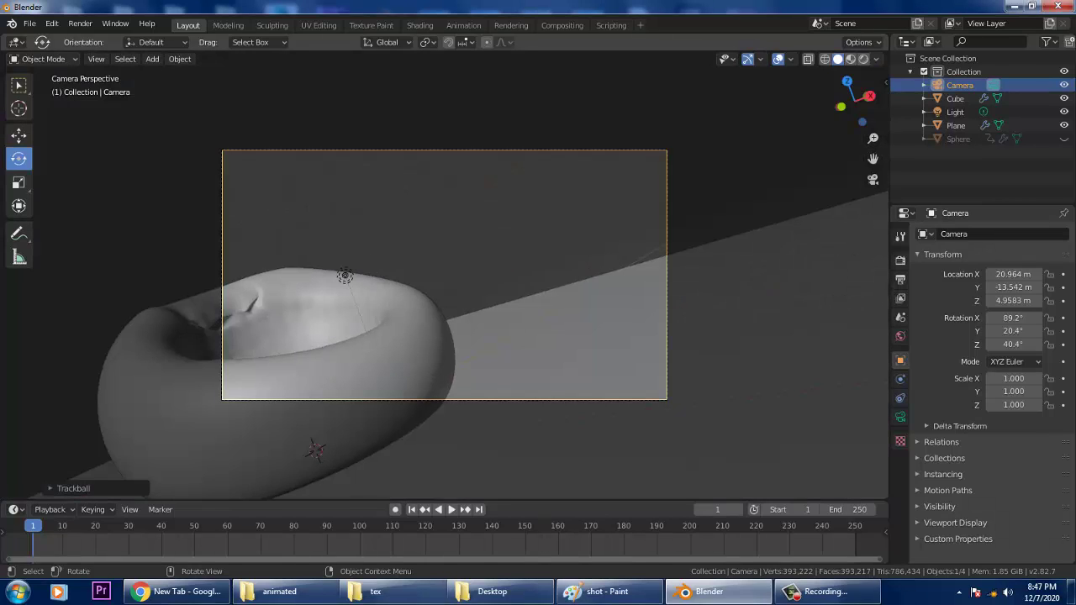
Rotate the camera to about 85.8° X, -4.17° Y and 61.7° Z to frame the whole seat, and check the camera view.
click(873, 179)
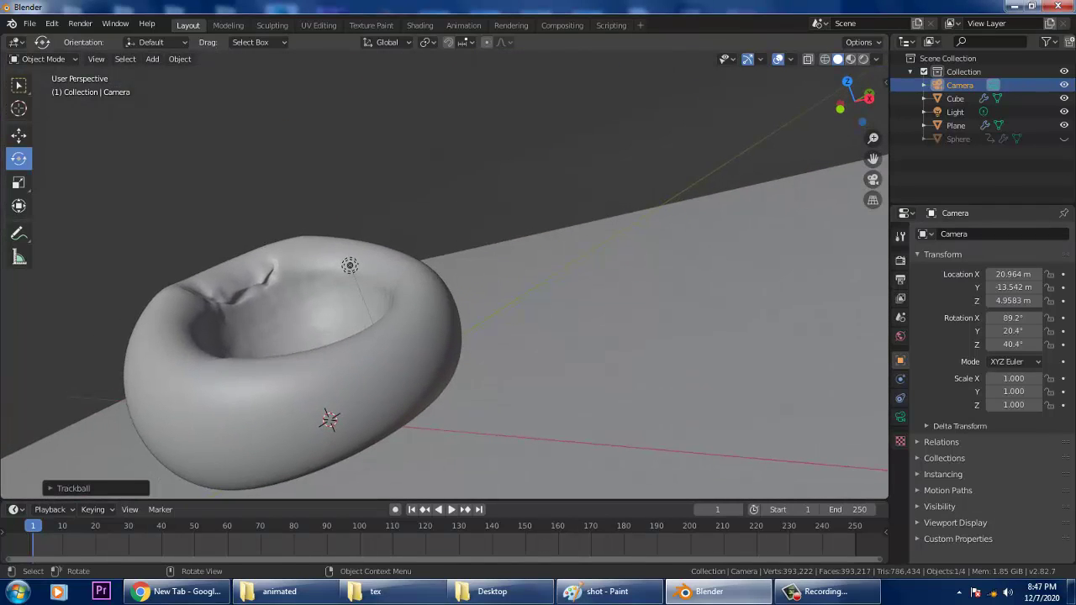
alt+drag(487, 294, 450, 294)
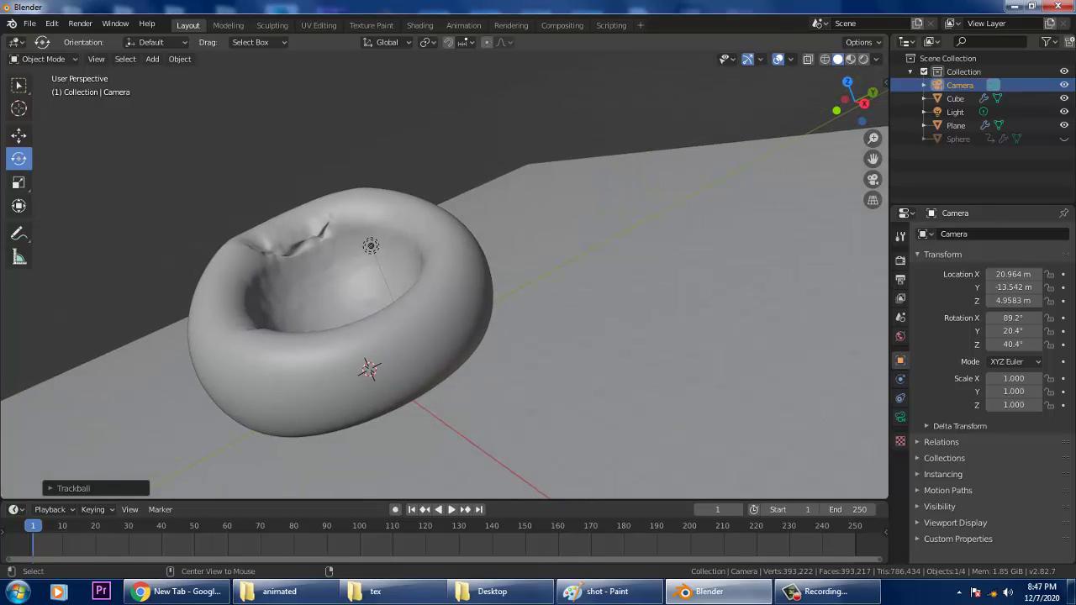
alt+middle_drag(450, 295, 614, 336)
scroll(559, 337, down, 4)
scroll(560, 336, down, 1)
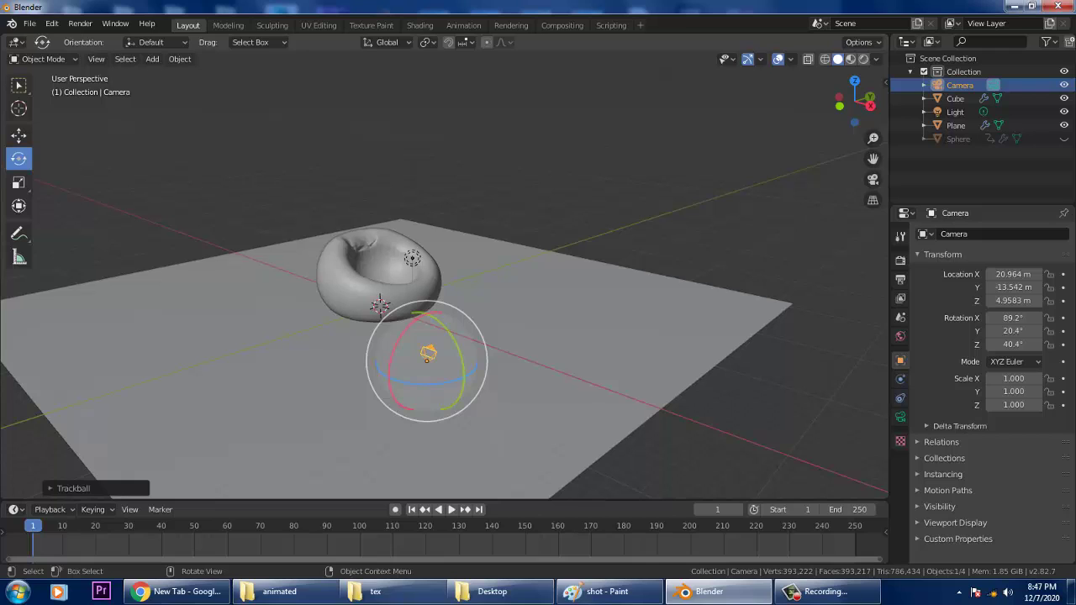
drag(438, 323, 435, 336)
drag(446, 382, 446, 378)
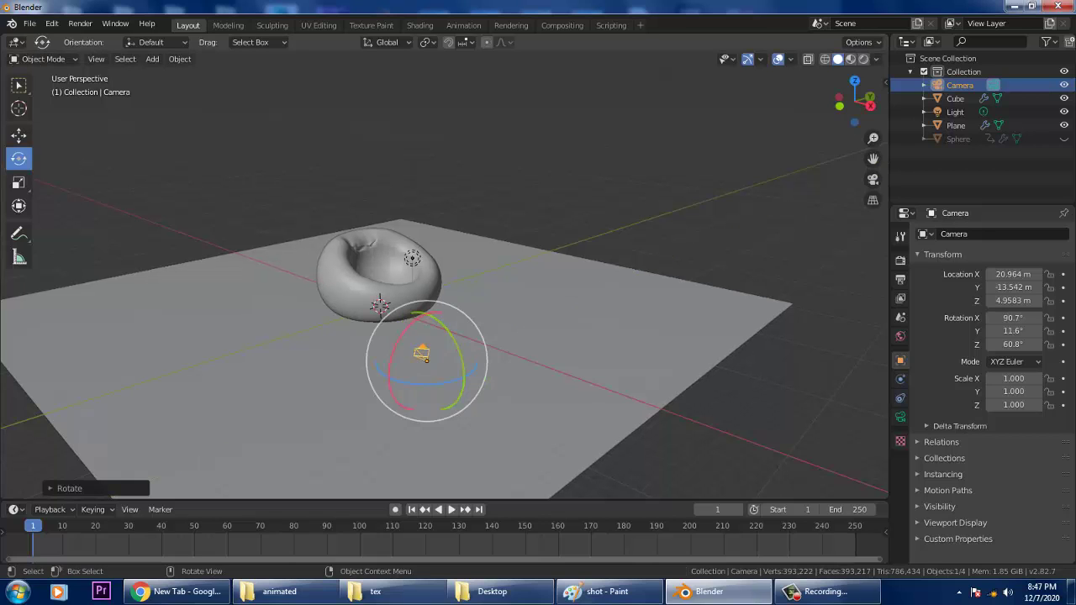
drag(400, 336, 447, 336)
click(873, 179)
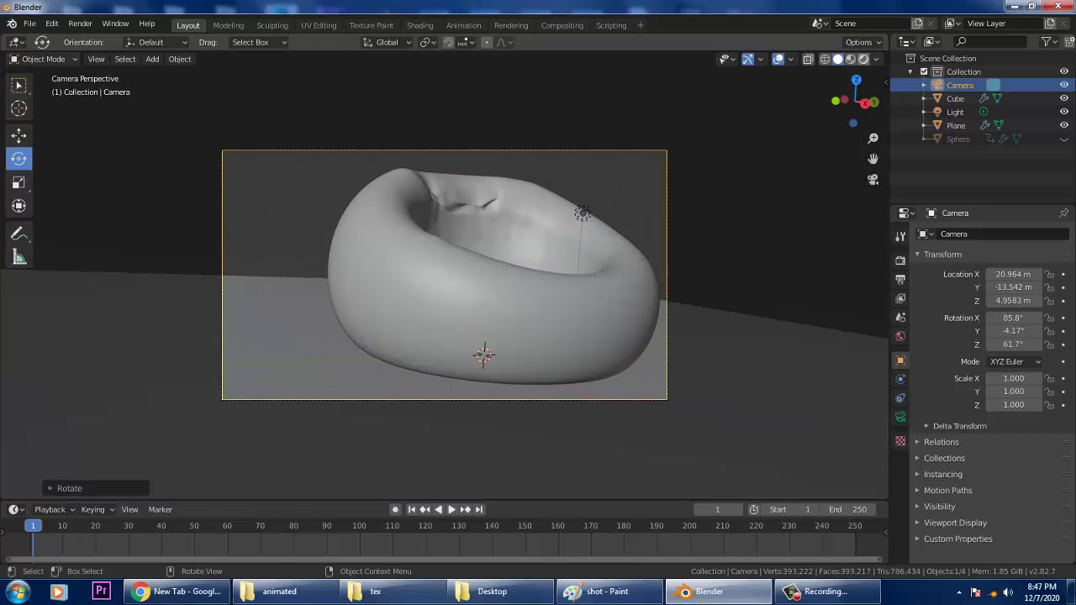
Show the camera view in rendered shading and set the render engine to Cycles.
click(863, 59)
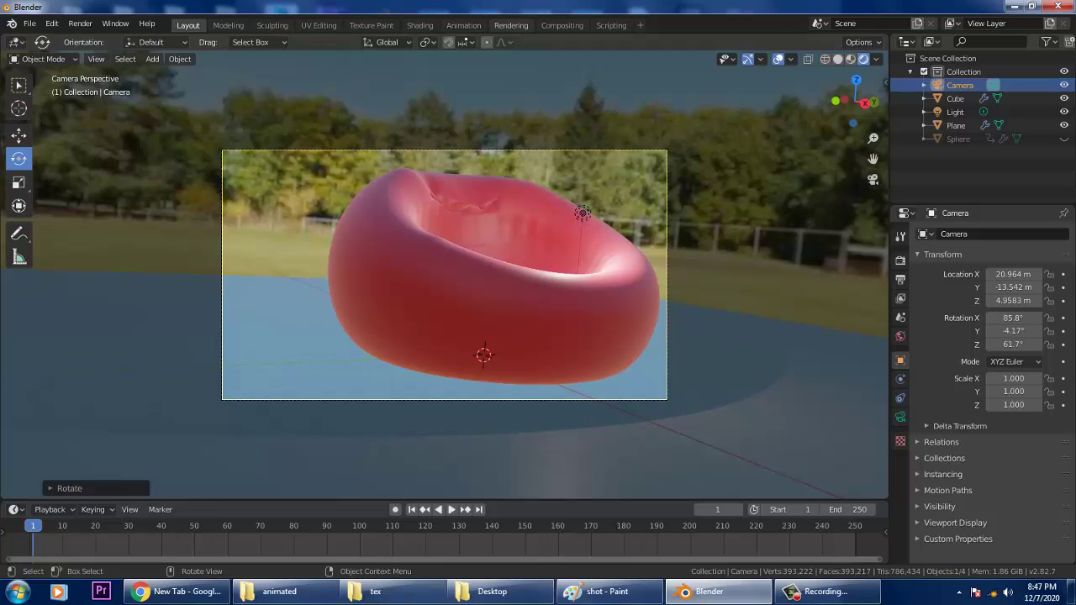
click(511, 25)
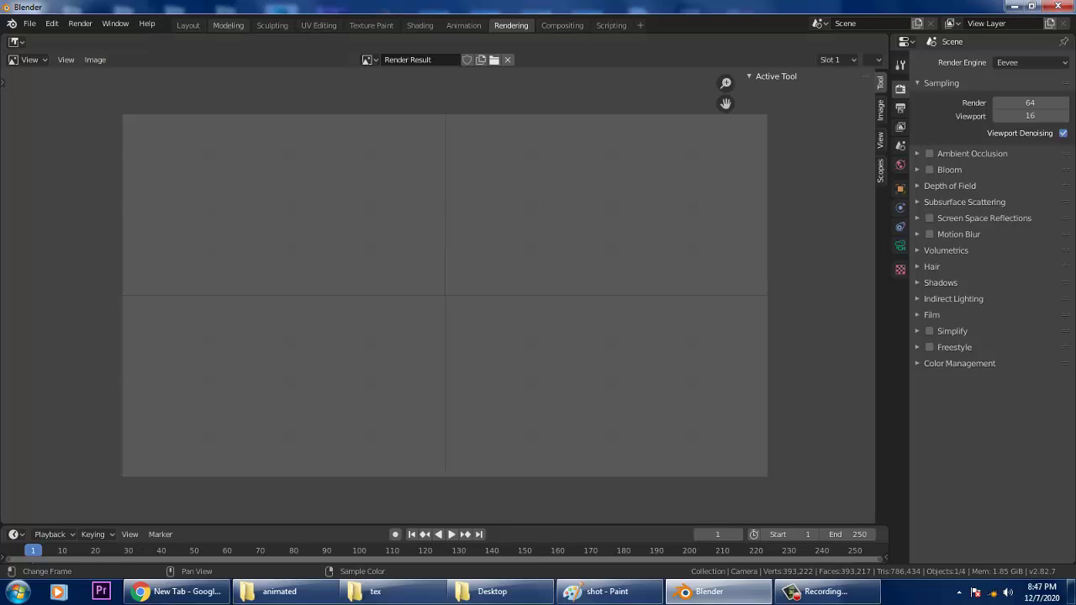
click(188, 25)
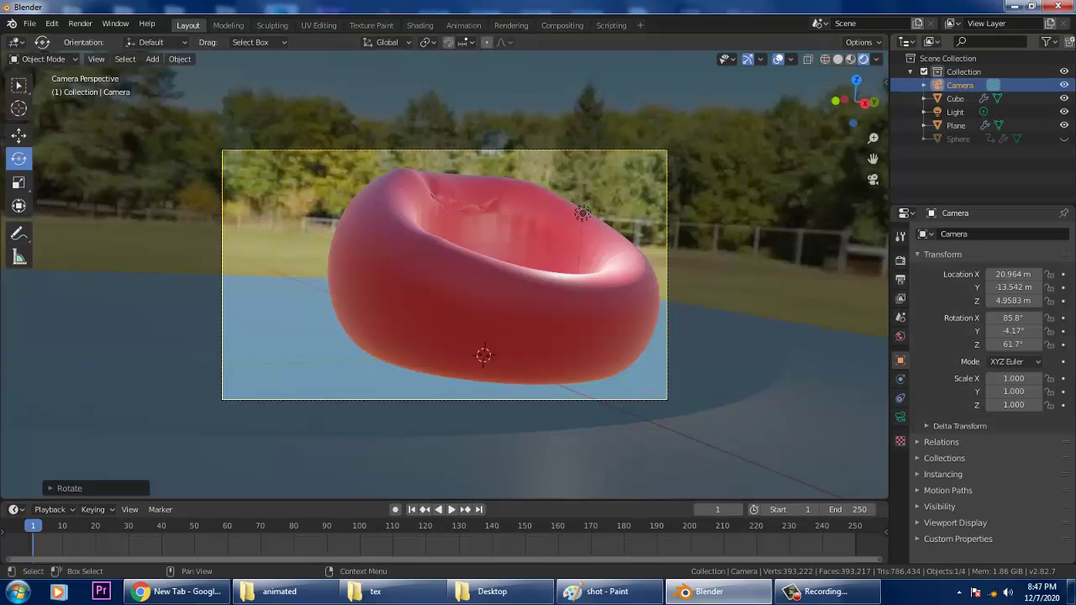
click(901, 279)
click(901, 260)
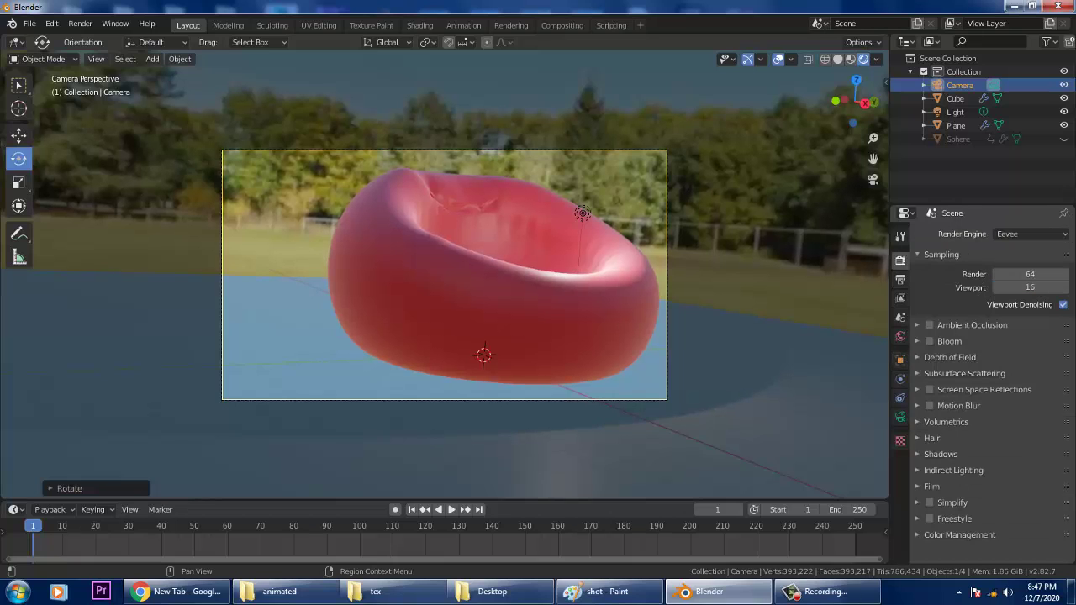
click(1031, 234)
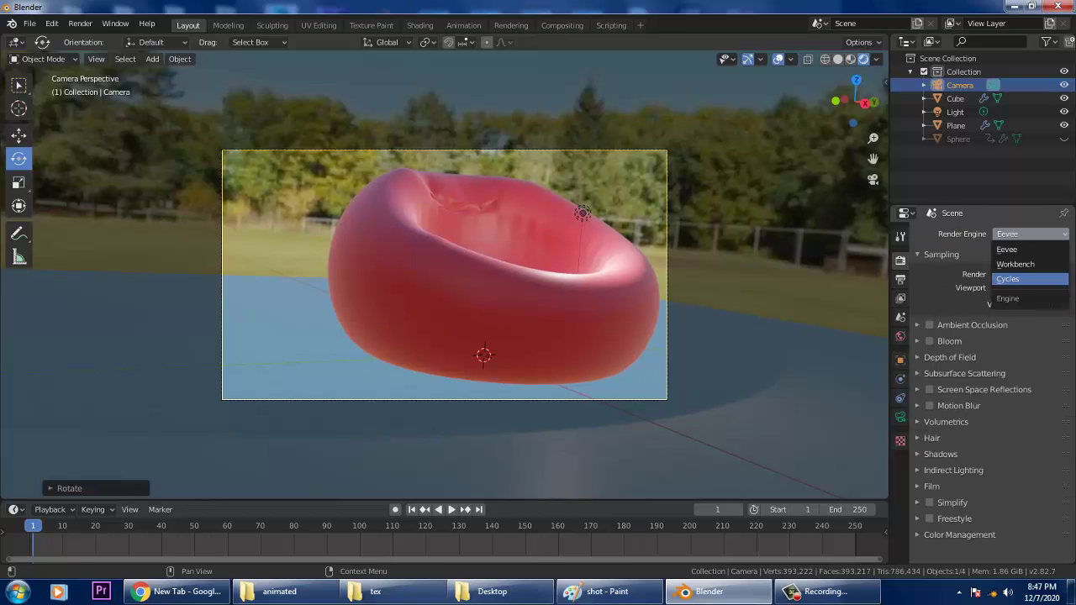
click(1014, 278)
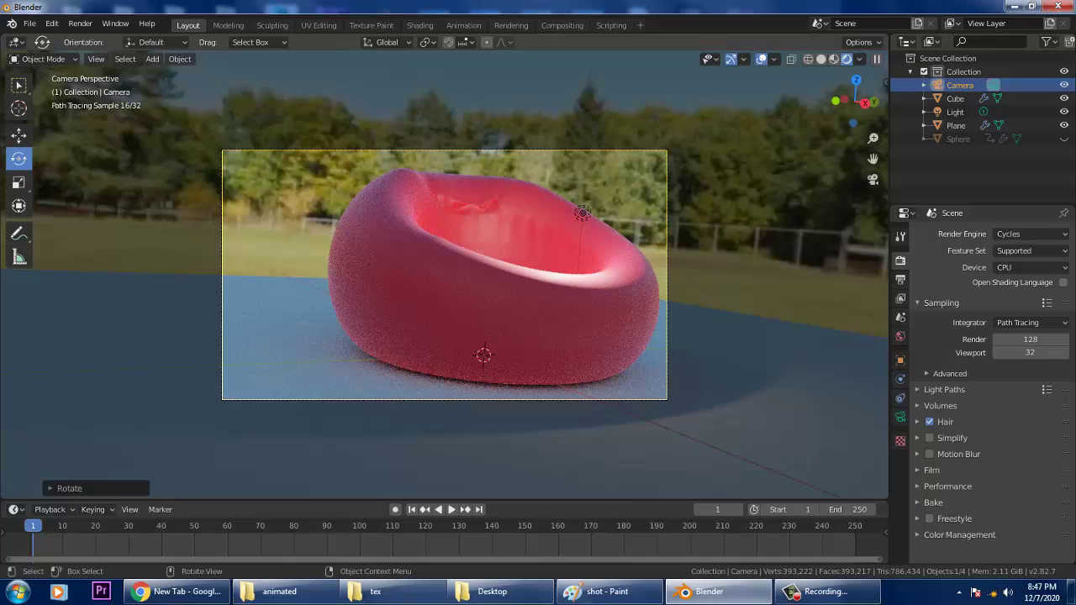
Pause the viewport preview, start rendering the still image from the Rendering workspace and stop the render partway.
click(877, 59)
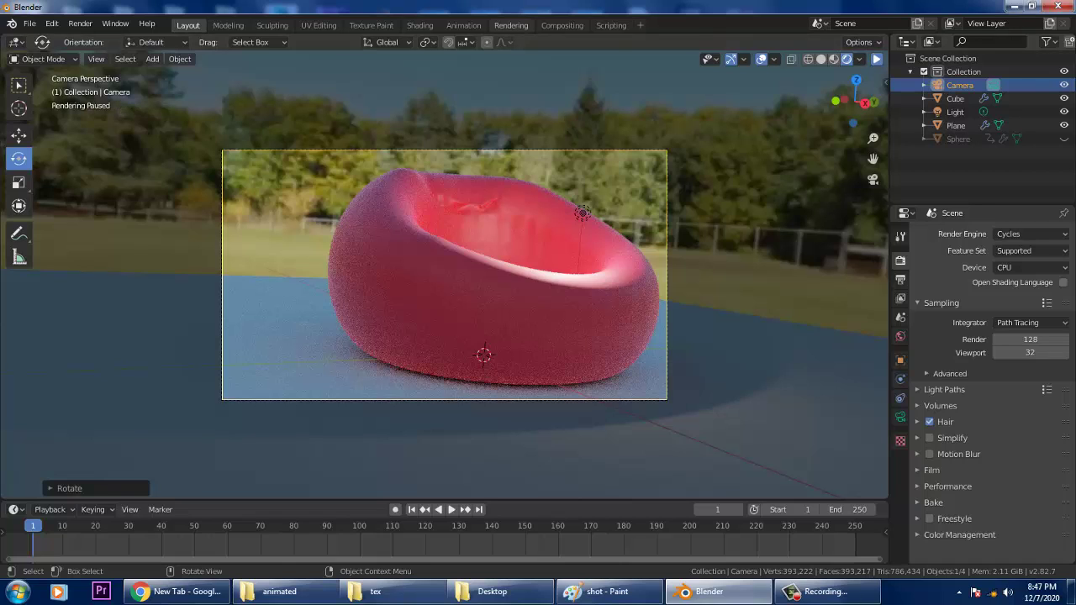
click(511, 26)
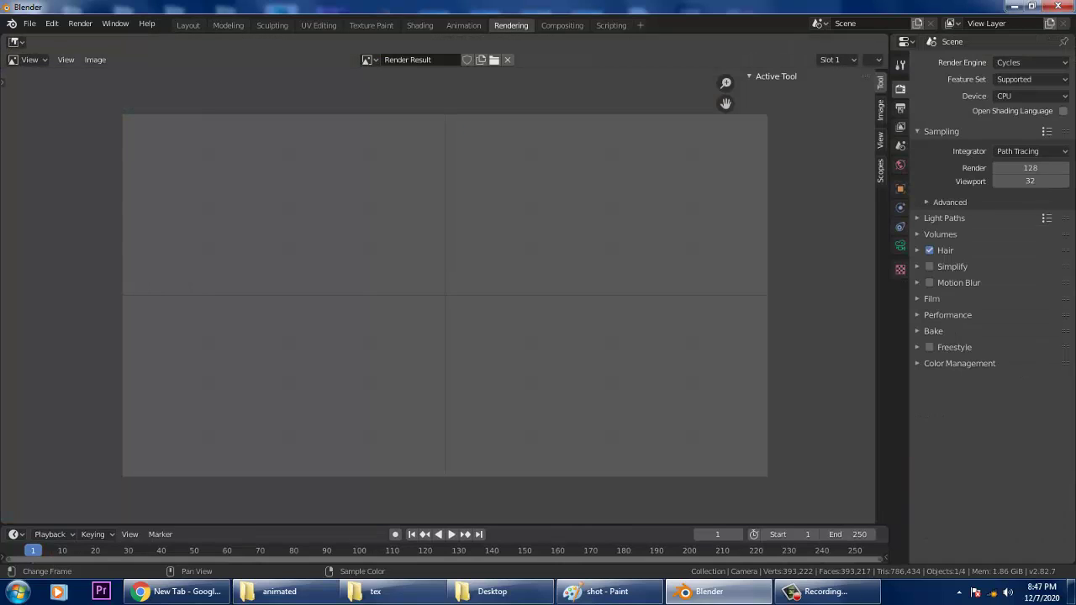
click(79, 24)
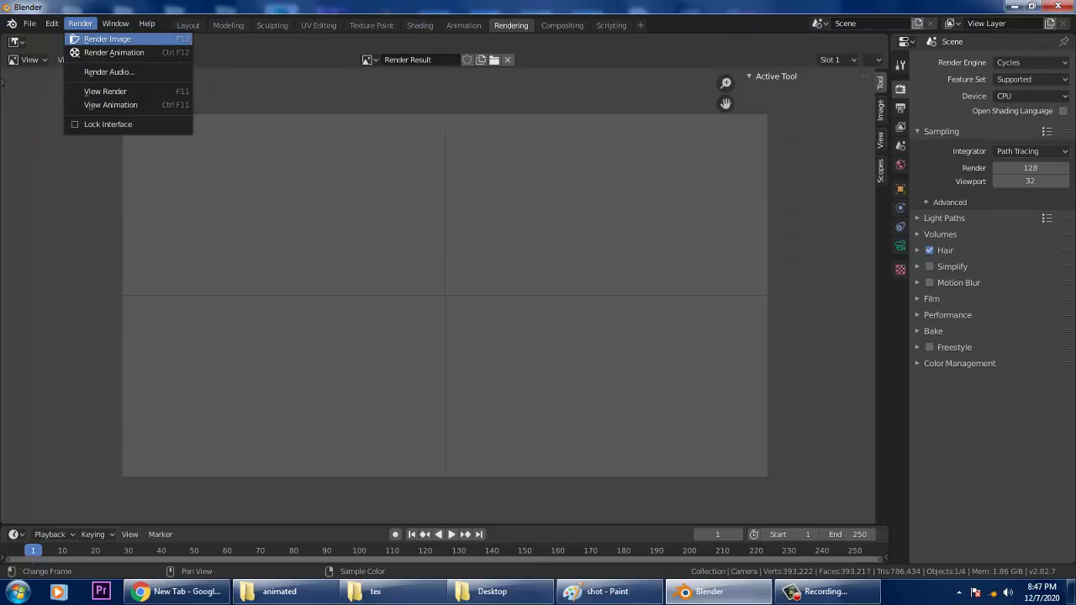
click(74, 40)
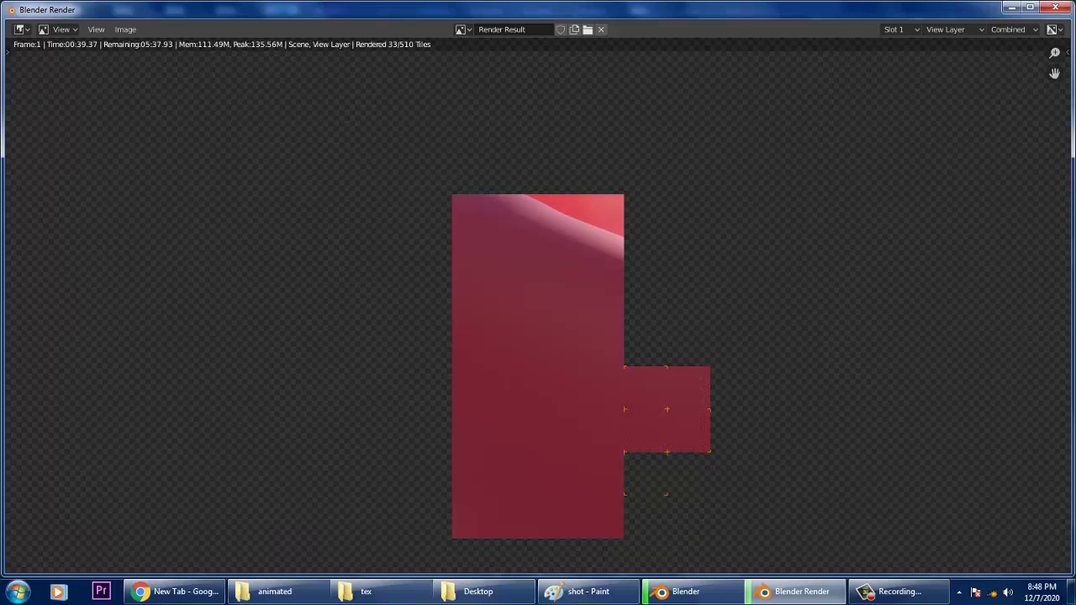
key(Escape)
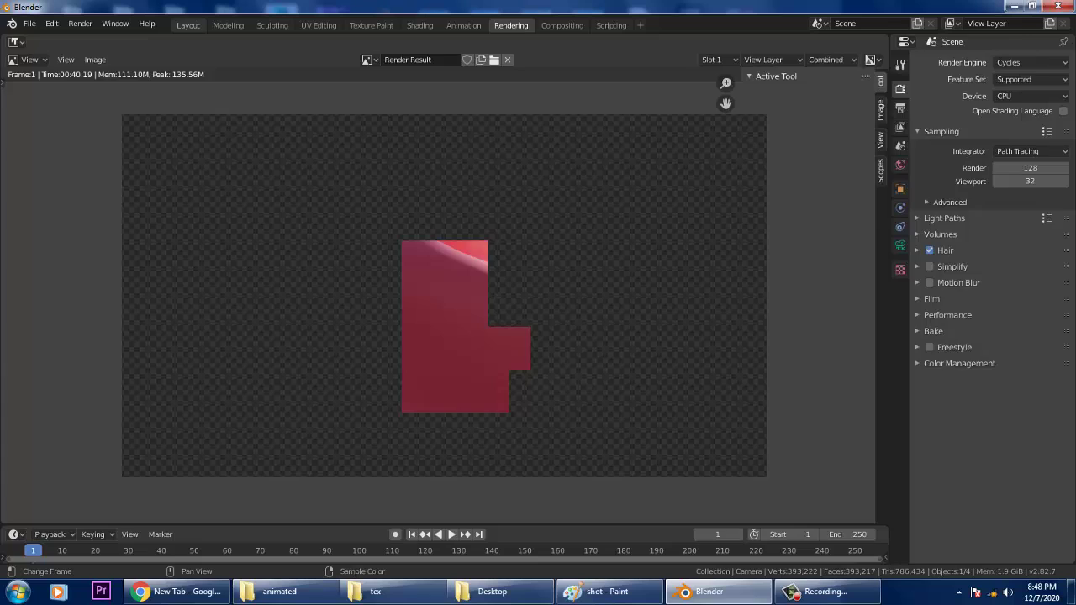
Examine the seat and its surroundings from several angles in the Shading workspace's rendered view, with nothing selected.
click(188, 25)
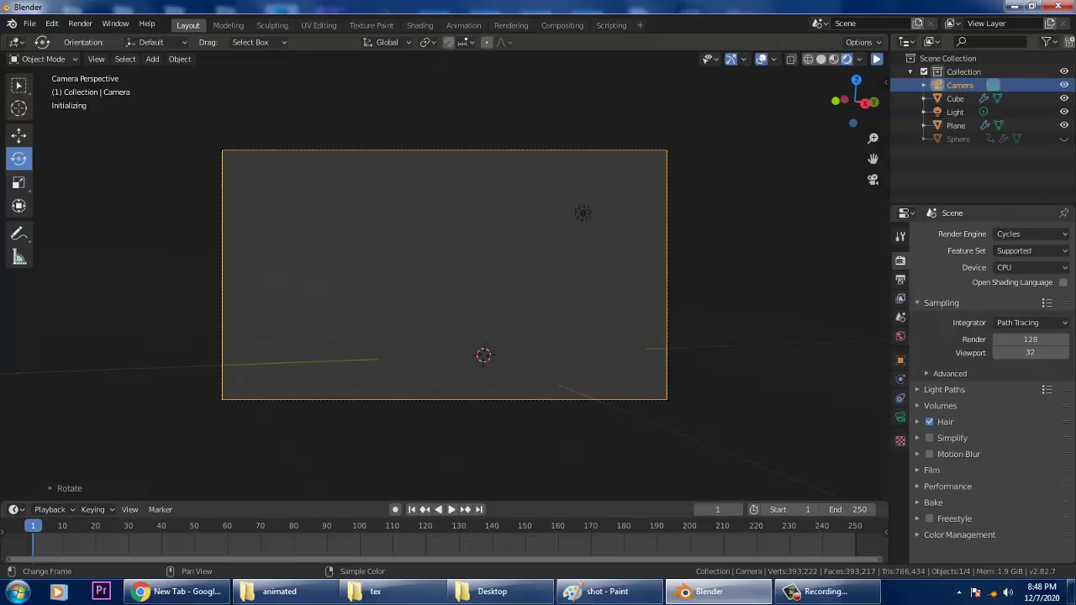
click(420, 26)
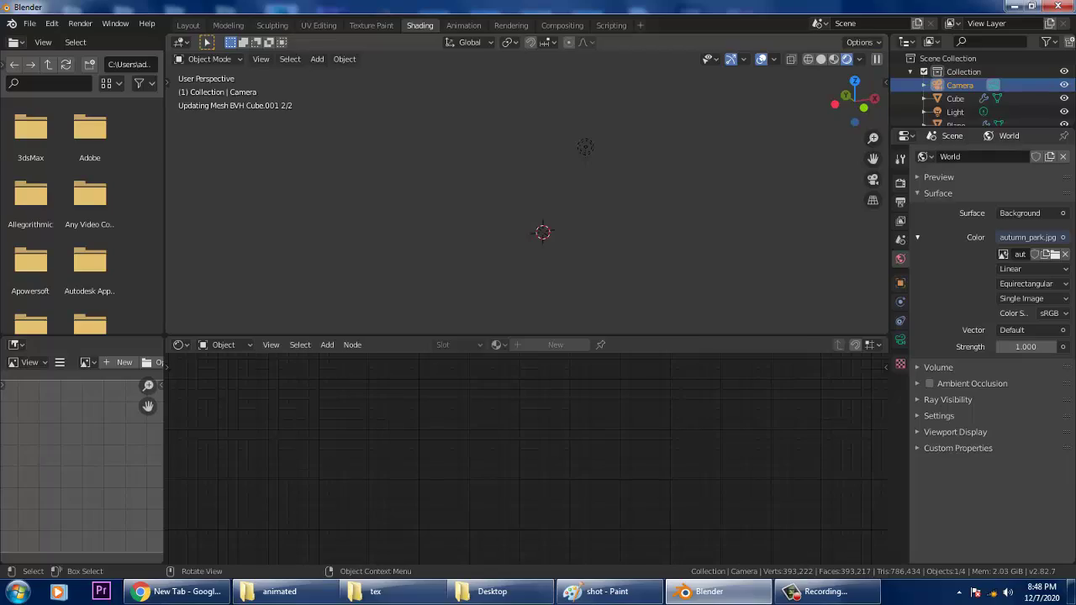
middle_drag(606, 202, 490, 214)
scroll(482, 231, up, 2)
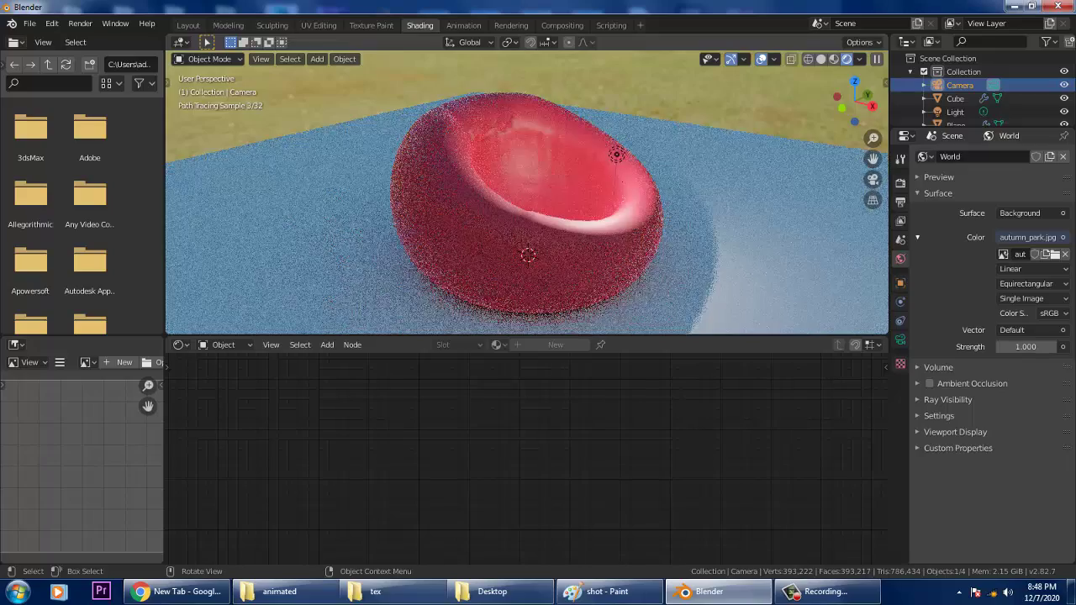
click(647, 80)
middle_drag(647, 80, 717, 81)
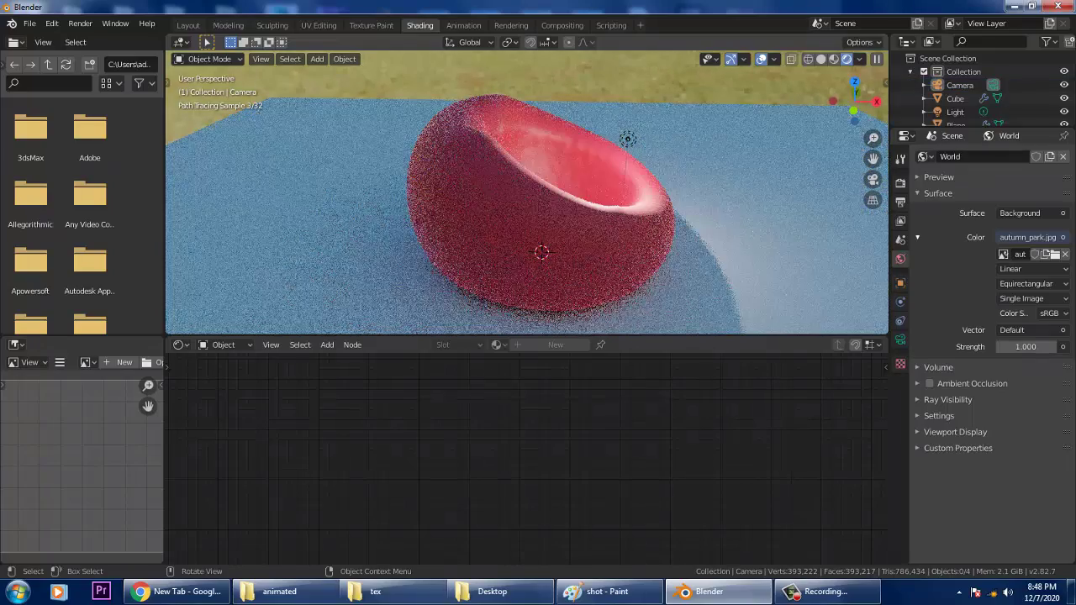
middle_drag(589, 211, 518, 168)
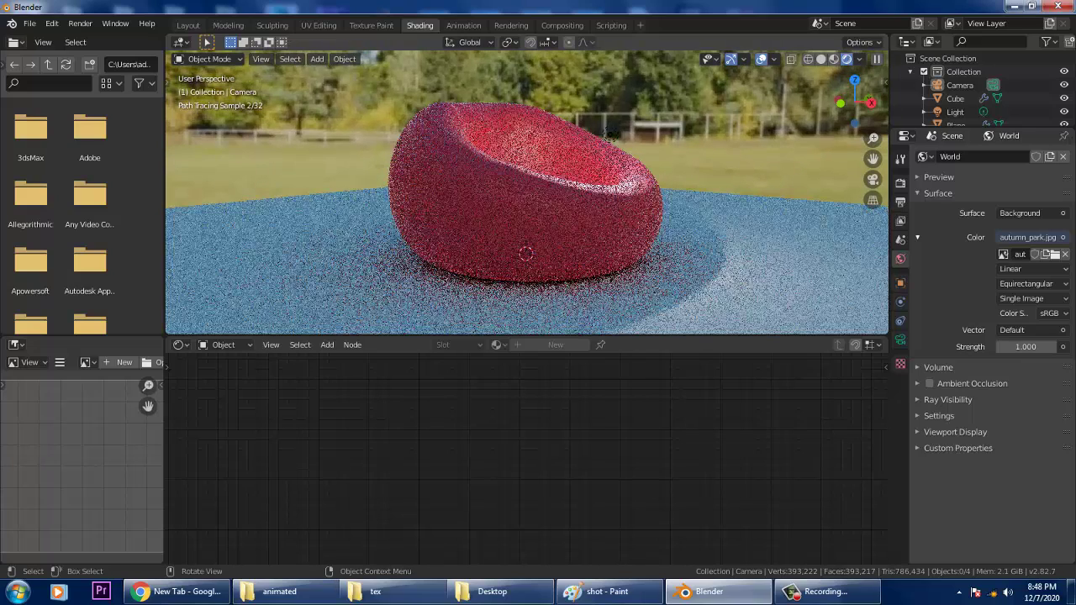